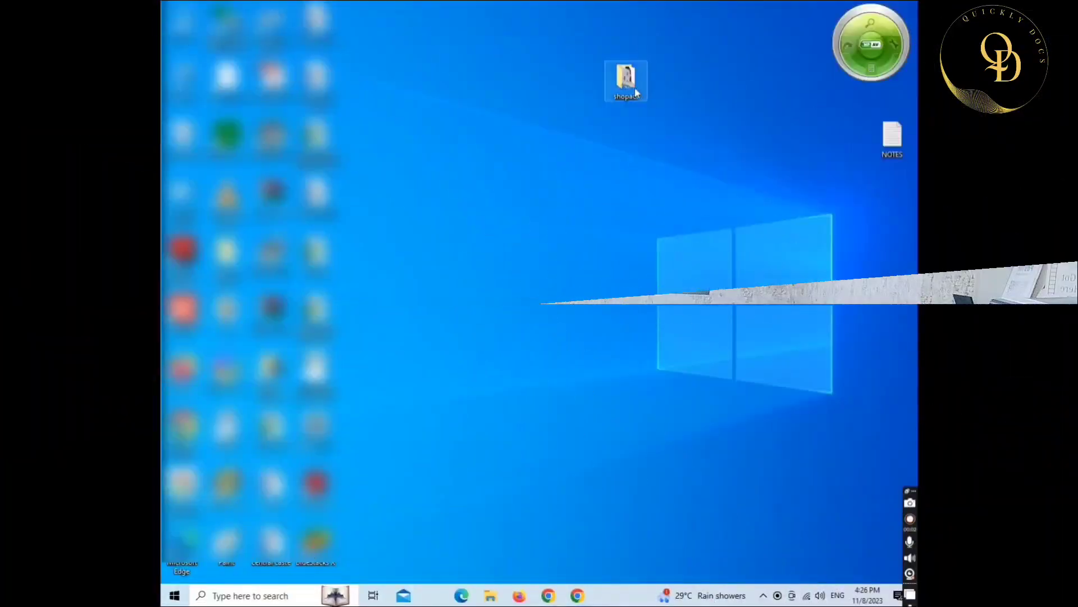
- In the shopact folder, check file sizes: Aadhaar PDF 179 KB, PAN PDF 252 KB, WhatsApp image 39.9 KB
double_click(630, 87)
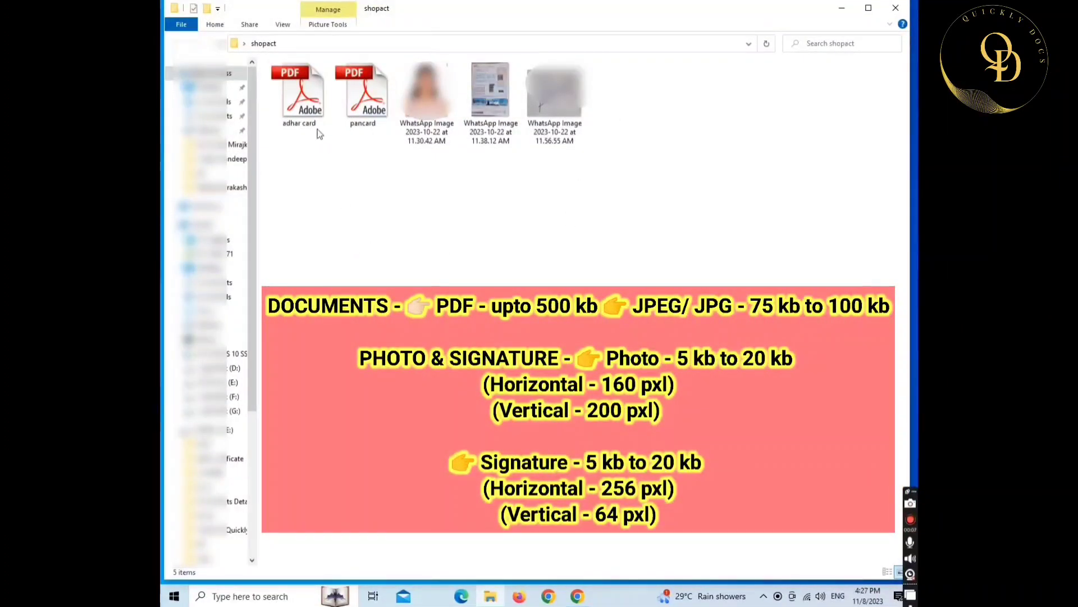
left_click(305, 110)
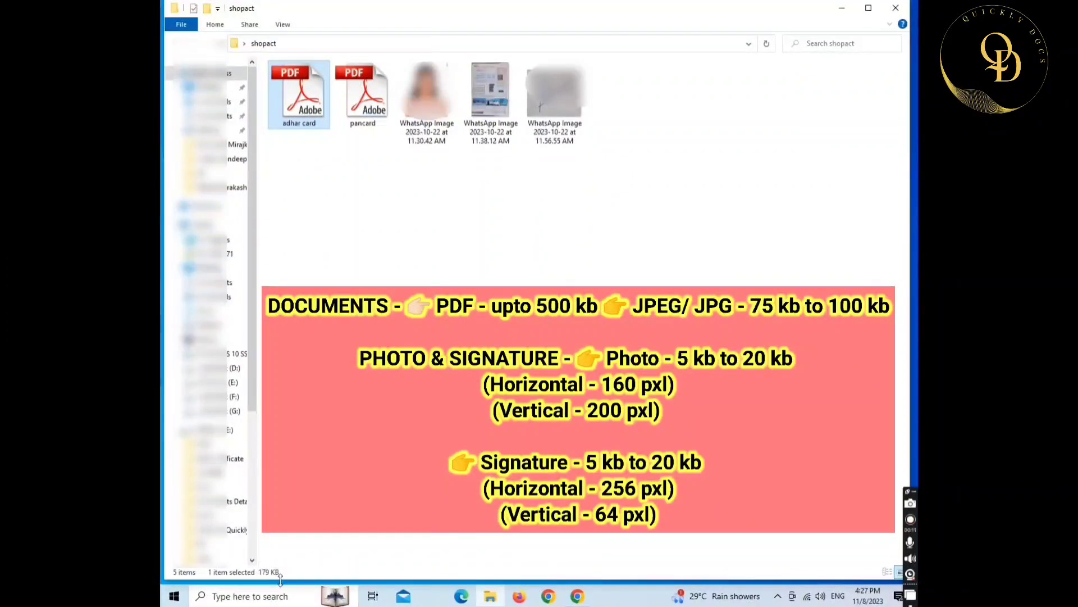
left_click(366, 117)
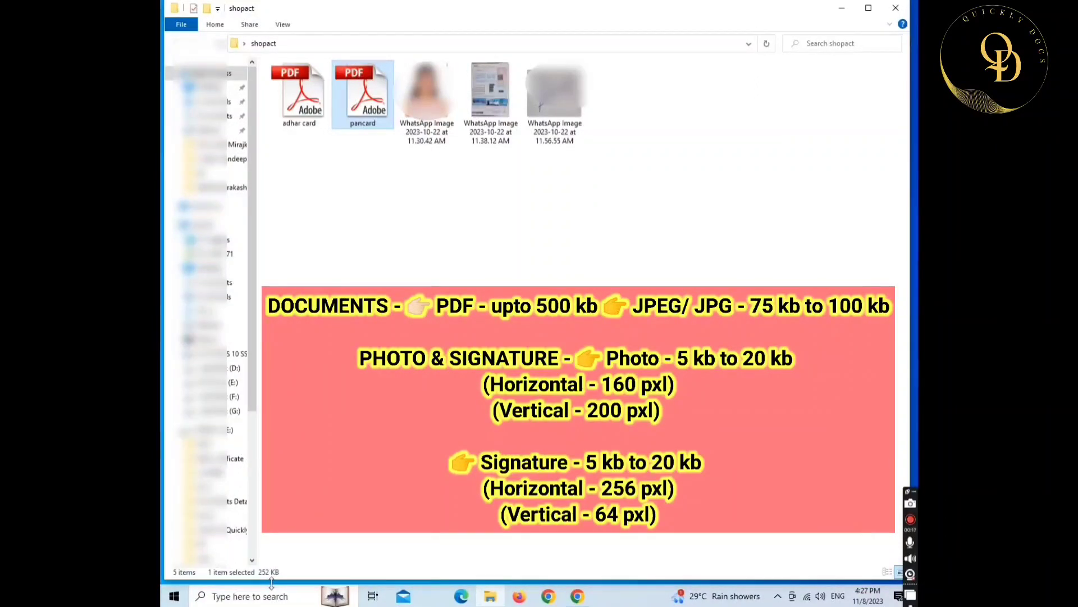
left_click(427, 97)
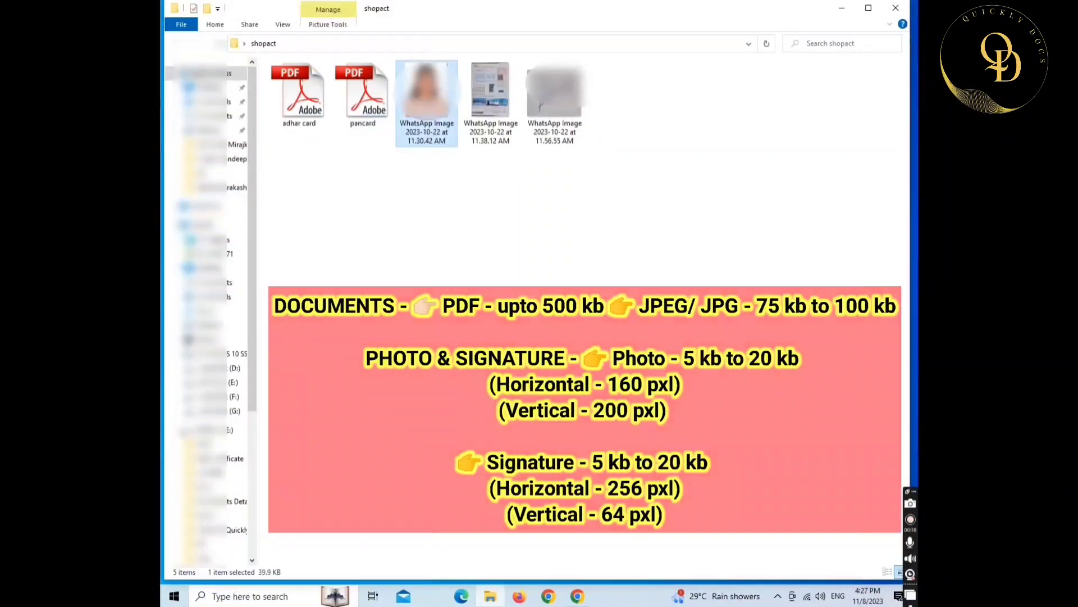
- Open the first WhatsApp photo with Paint
right_click(426, 96)
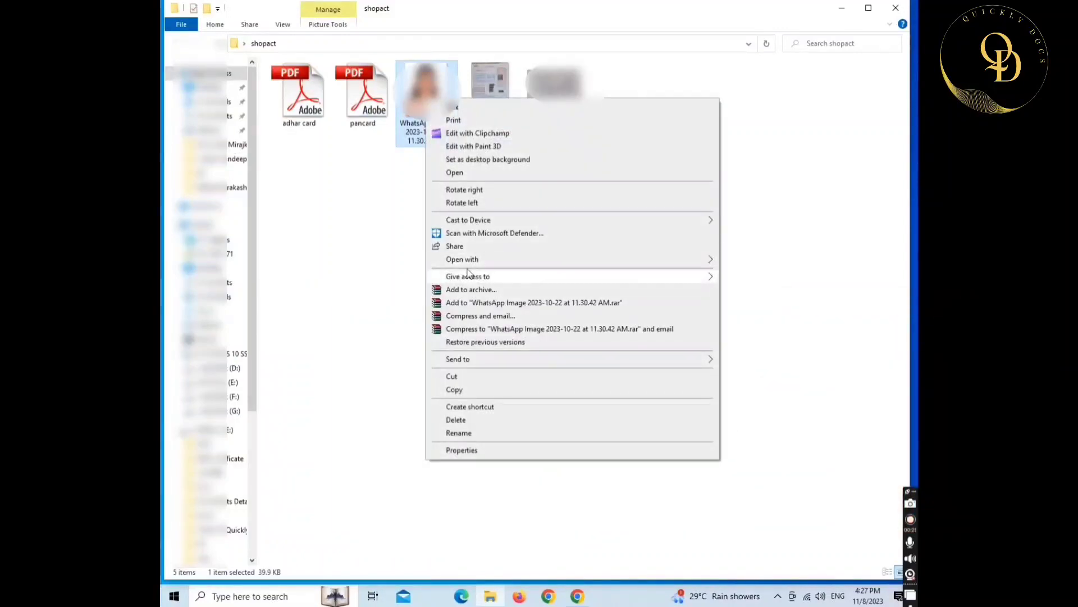
mouse_move(470, 264)
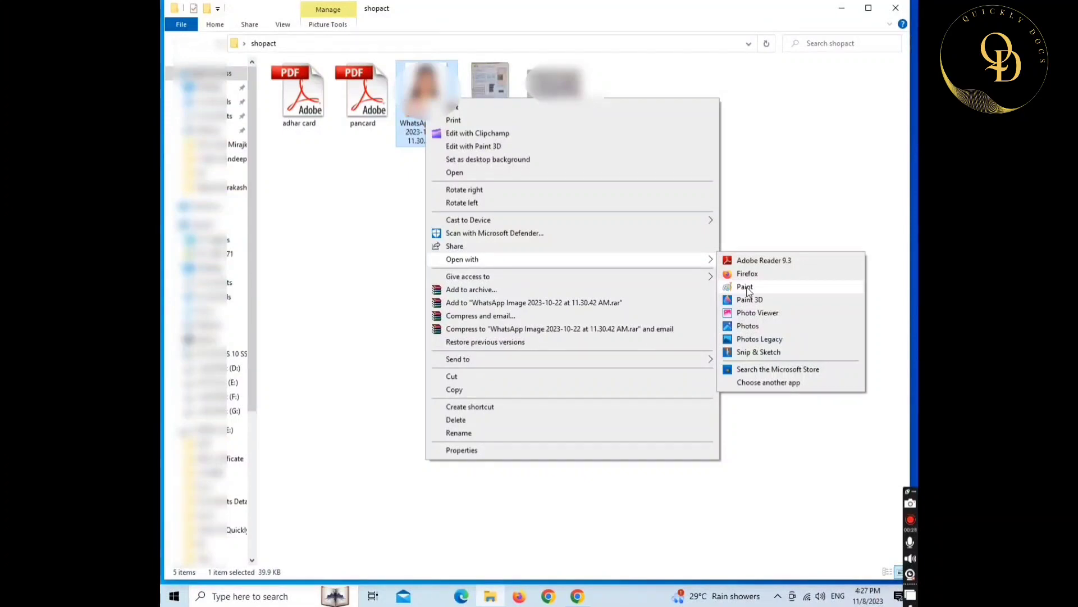
left_click(745, 287)
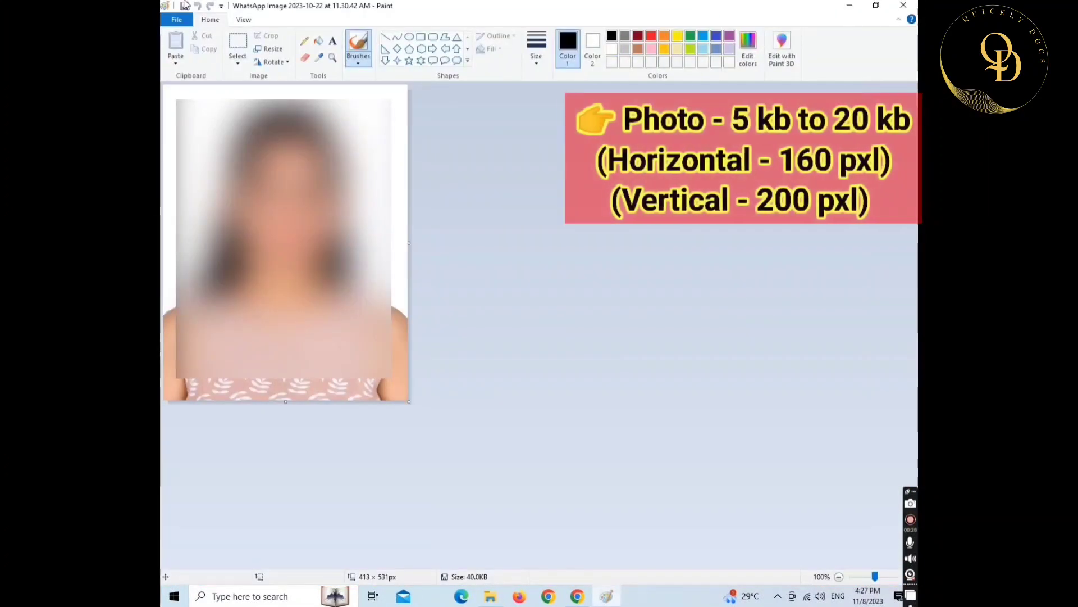
- Resize the photo to 160 × 200 pixels without aspect ratio and save it at 12.4 KB
left_click(184, 7)
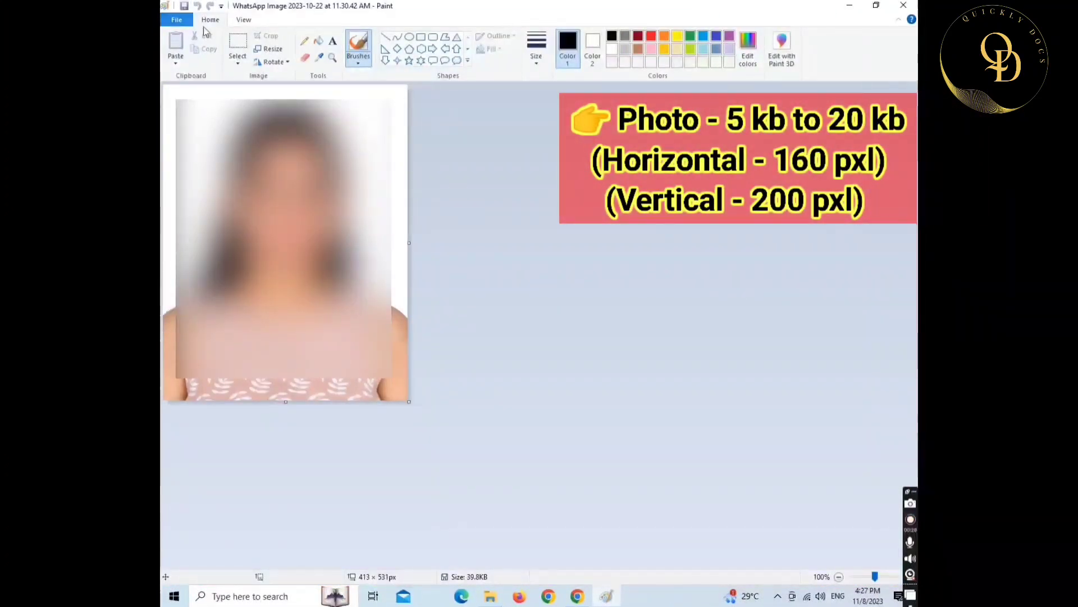
left_click(273, 51)
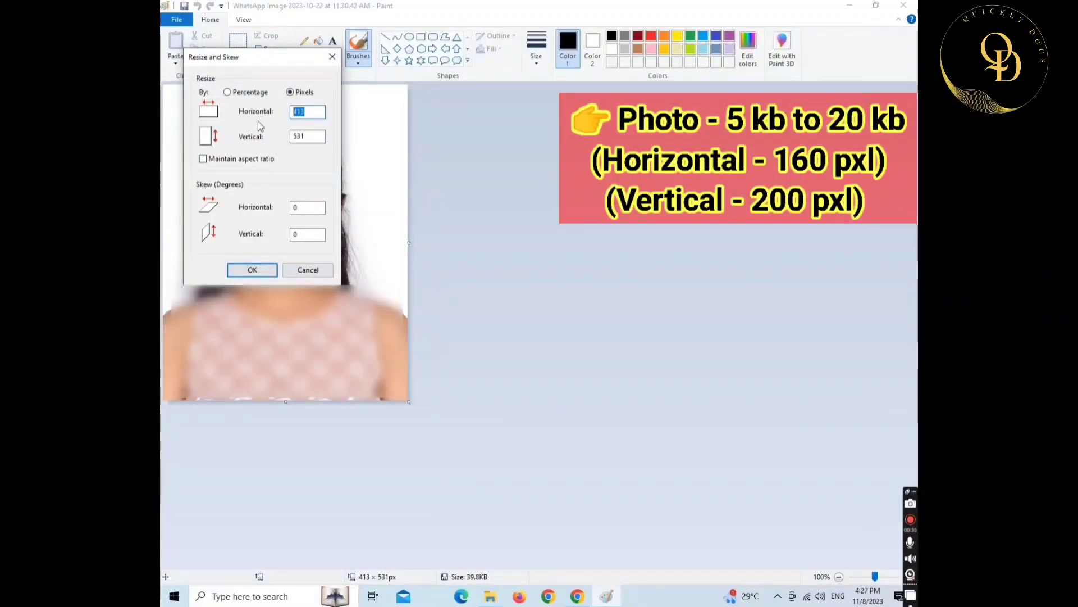
type("160")
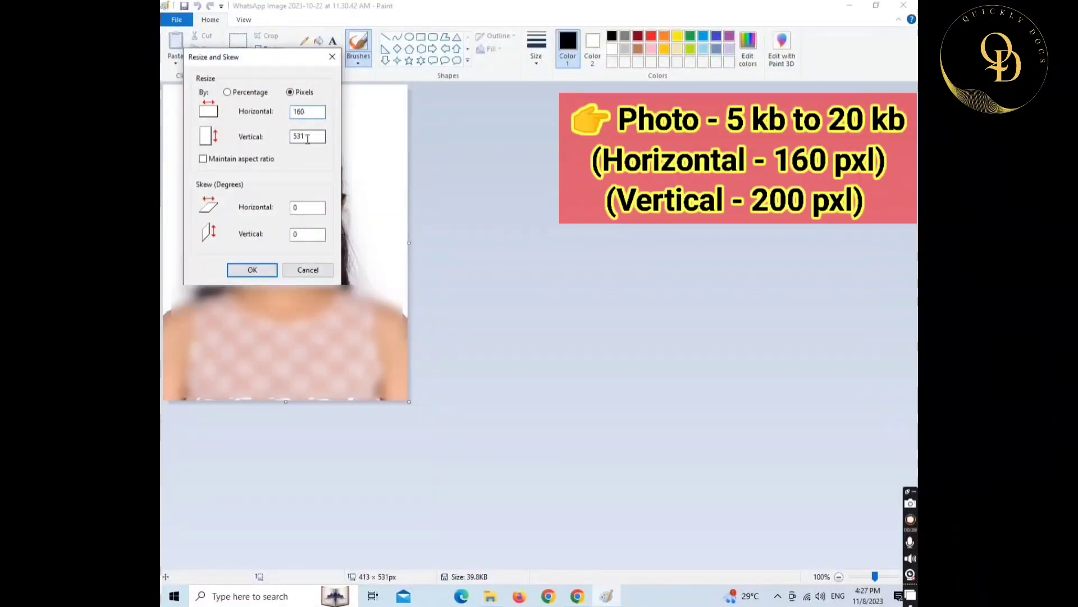
key("Tab")
type("200")
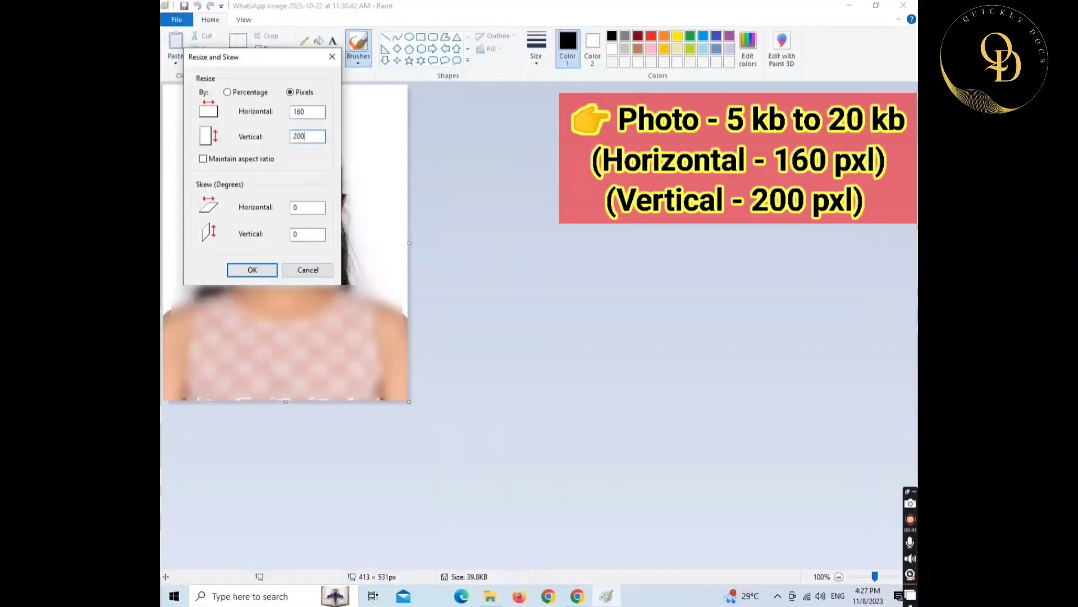
left_click(252, 270)
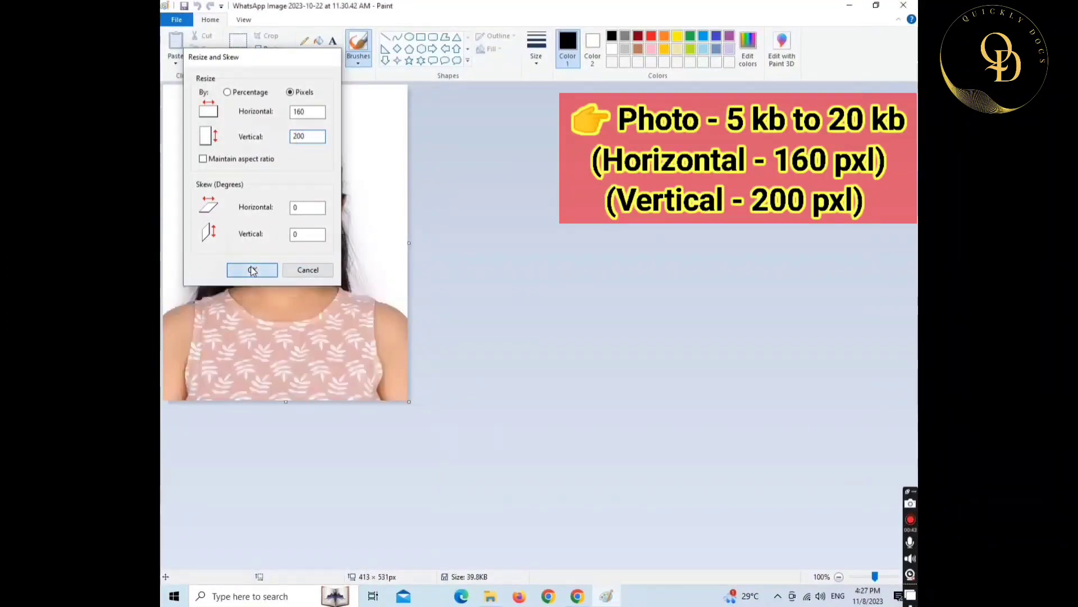
left_click(186, 6)
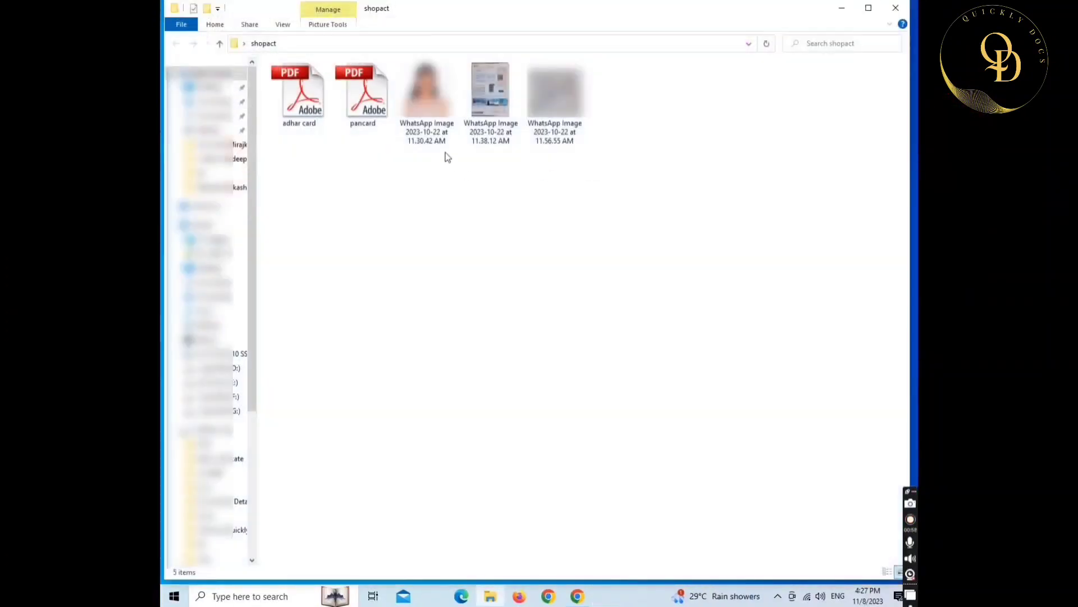
- Rename the resized photo file to 'photo'
left_click(427, 140)
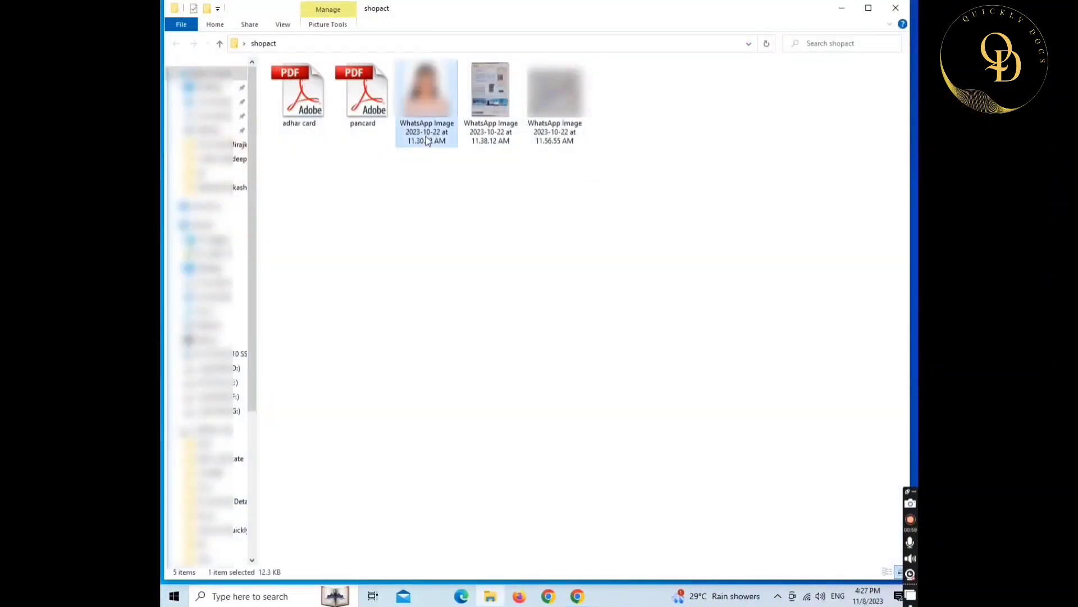
key("F2")
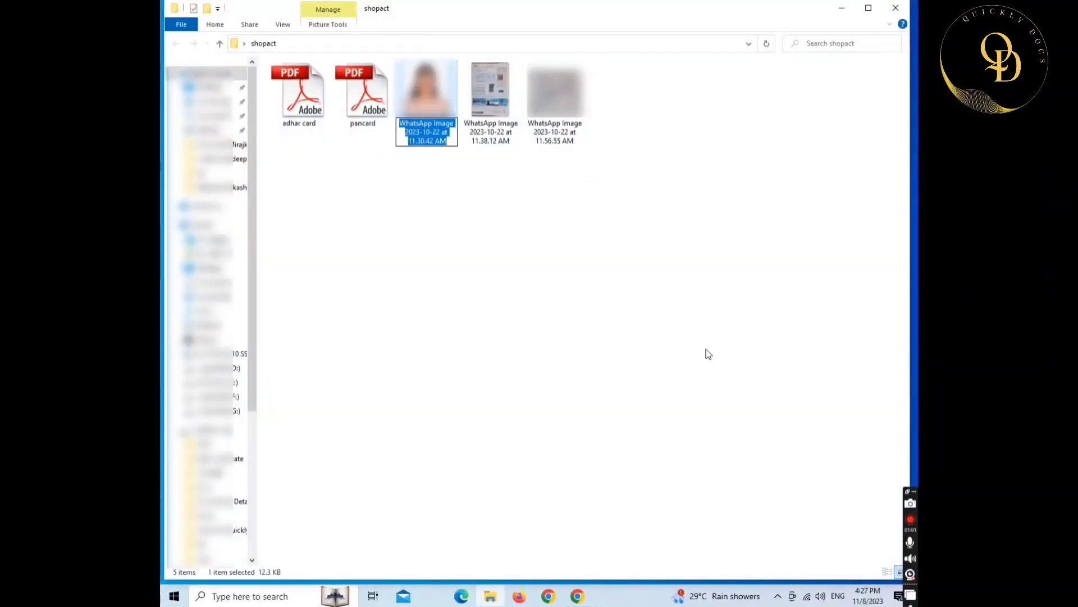
type("photo")
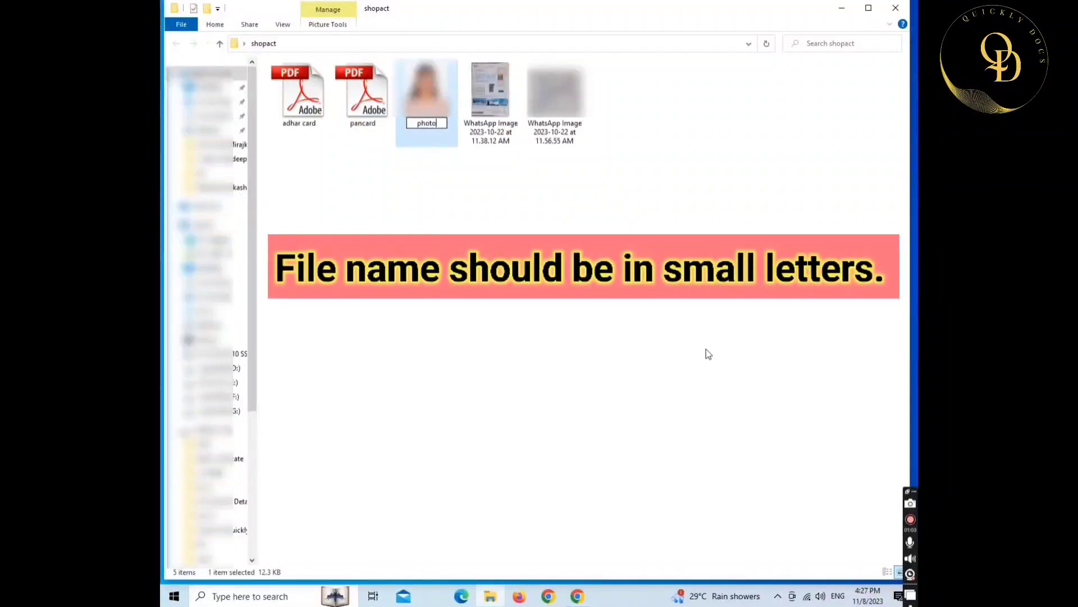
key("Return")
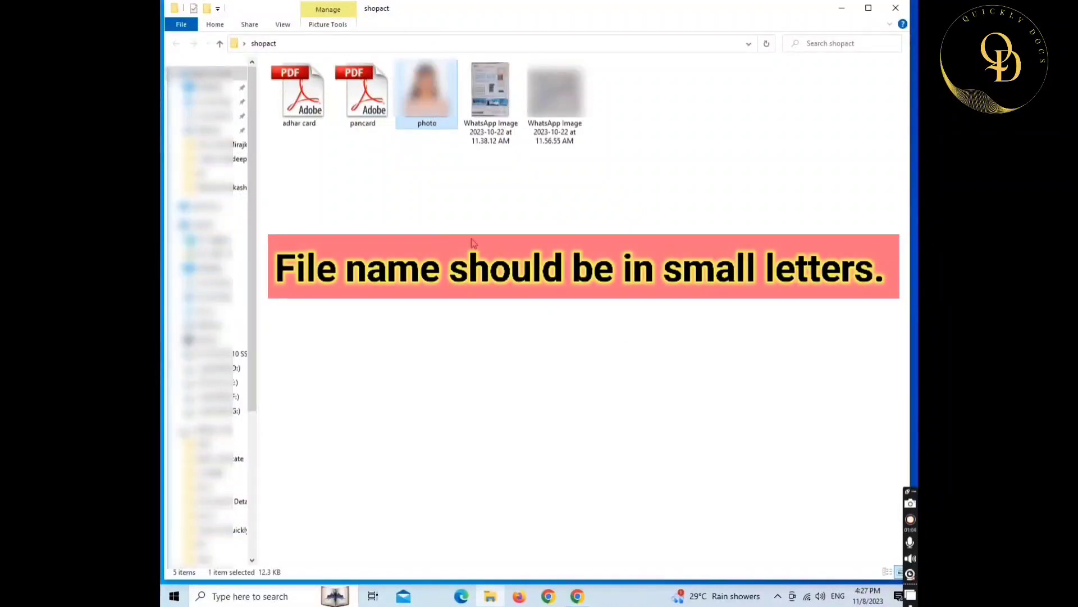
- Open the 11.38.12 WhatsApp electricity-bill image with Paint
left_click(493, 103)
right_click(494, 102)
mouse_move(538, 262)
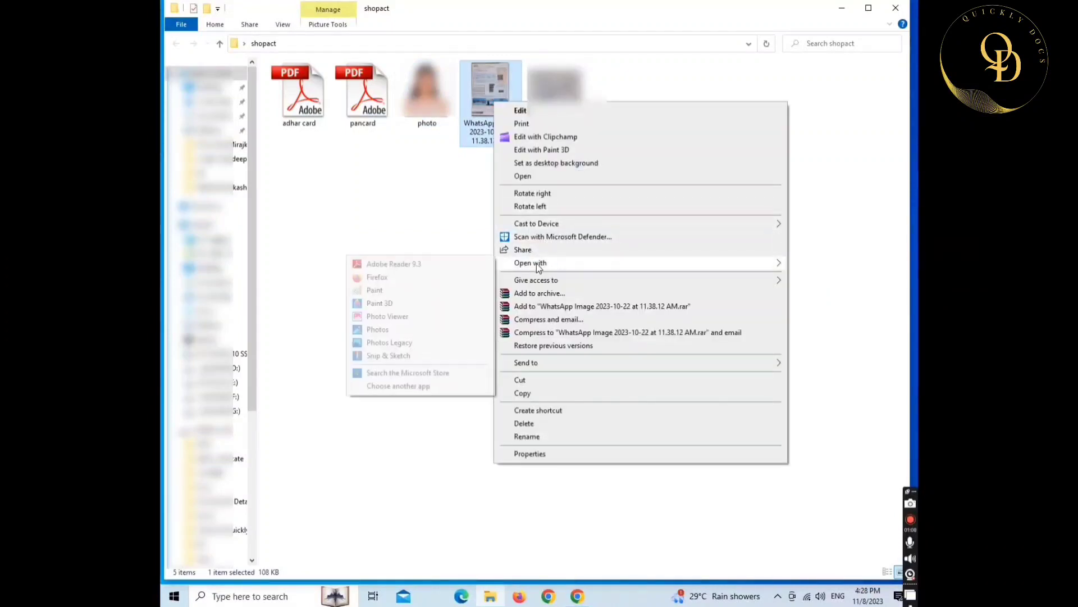
left_click(375, 290)
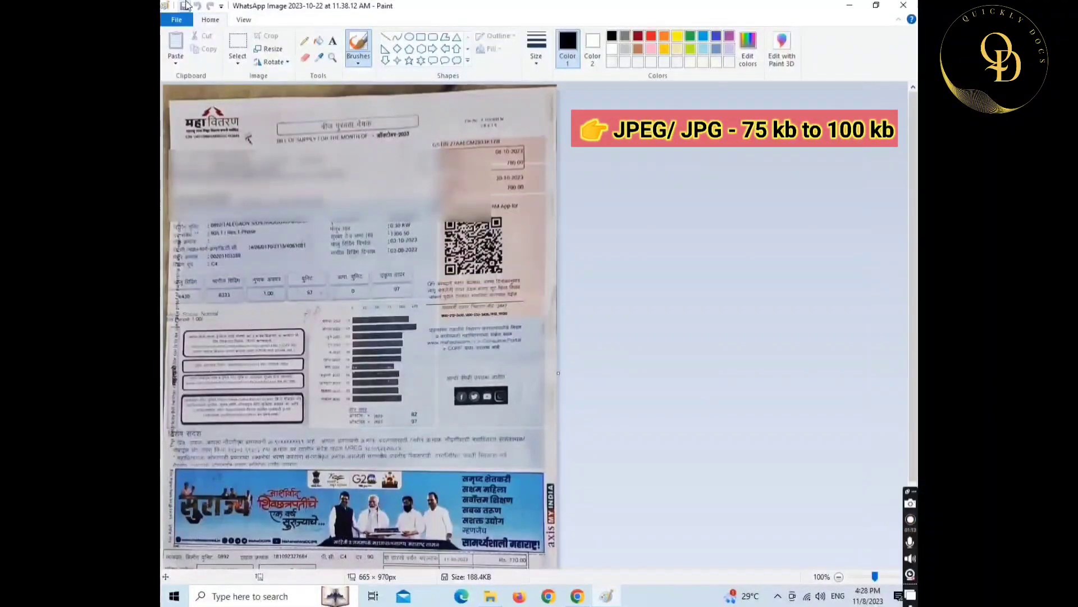
- Resize the bill image to 400 pixels wide and save it at 400 × 583
left_click(271, 49)
left_click(290, 92)
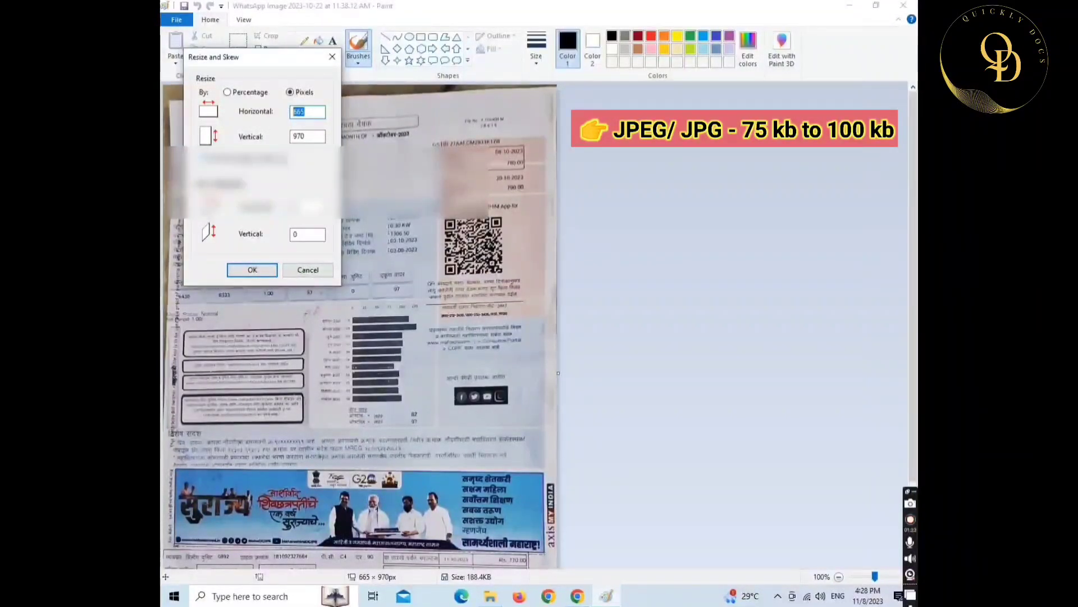
type("00")
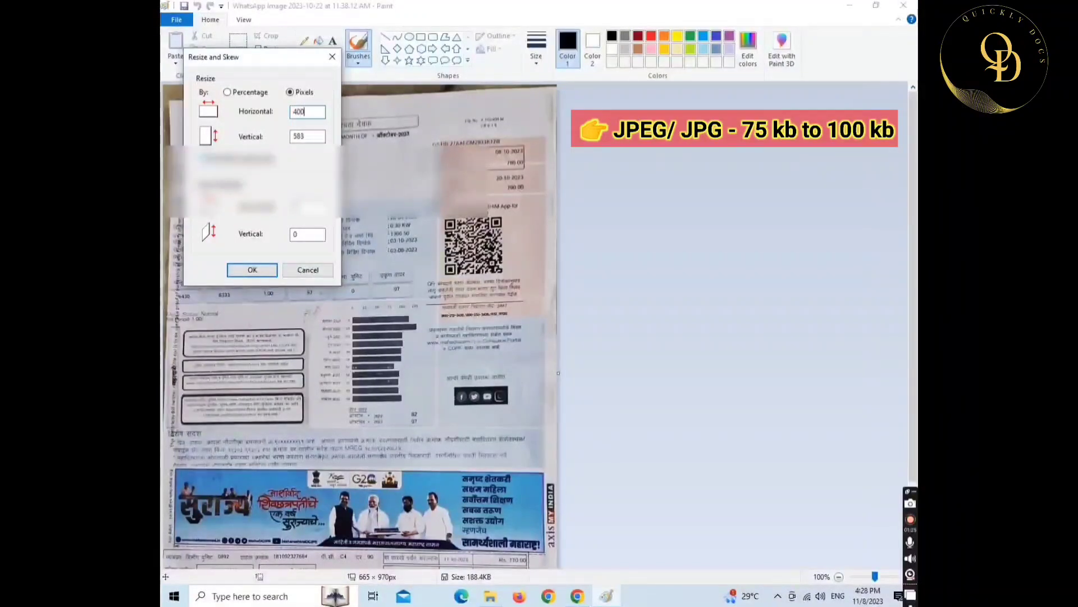
key("Return")
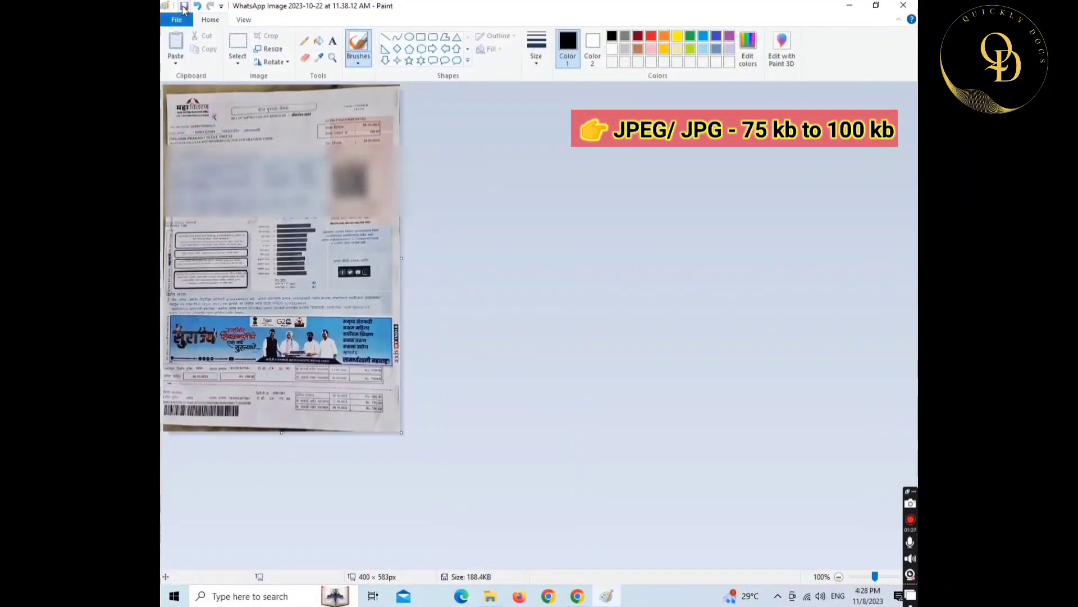
left_click(184, 7)
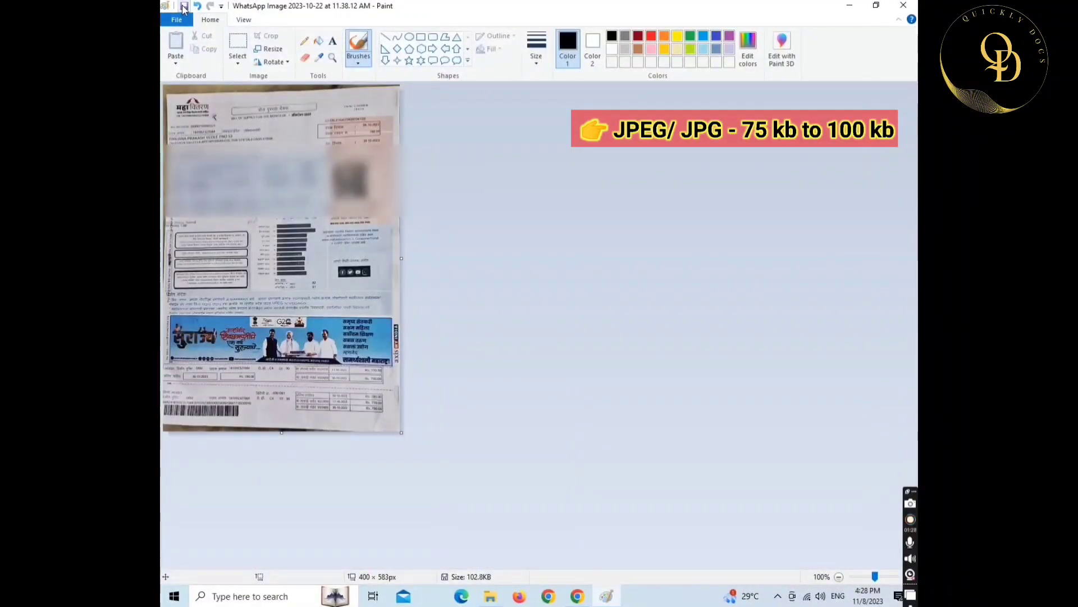
- Resize the bill image again to 370 pixels wide, giving 370 × 539
left_click(269, 49)
left_click(289, 92)
double_click(301, 111)
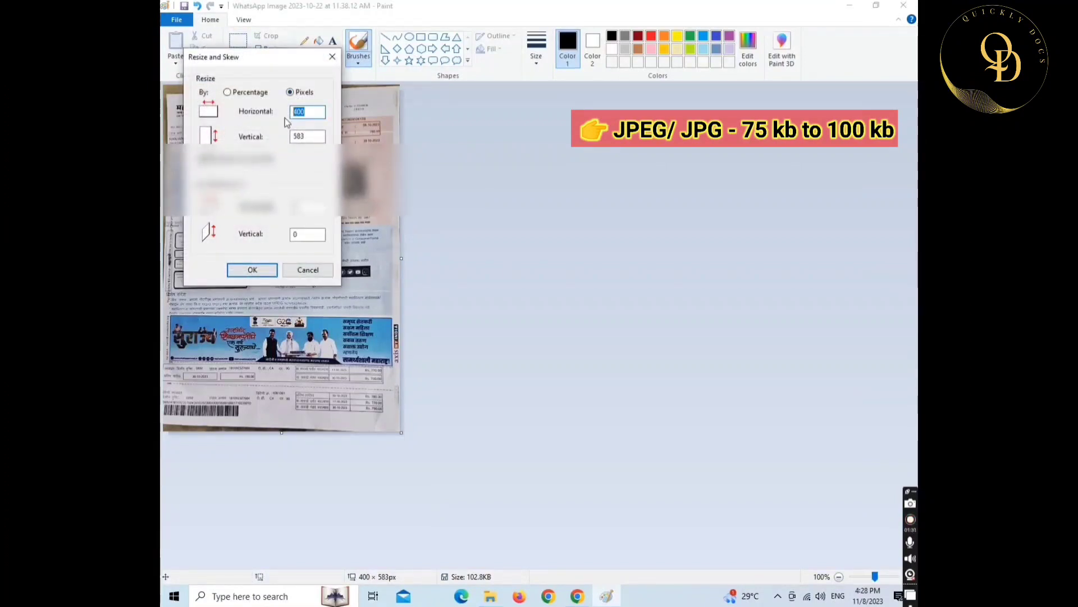
type("370")
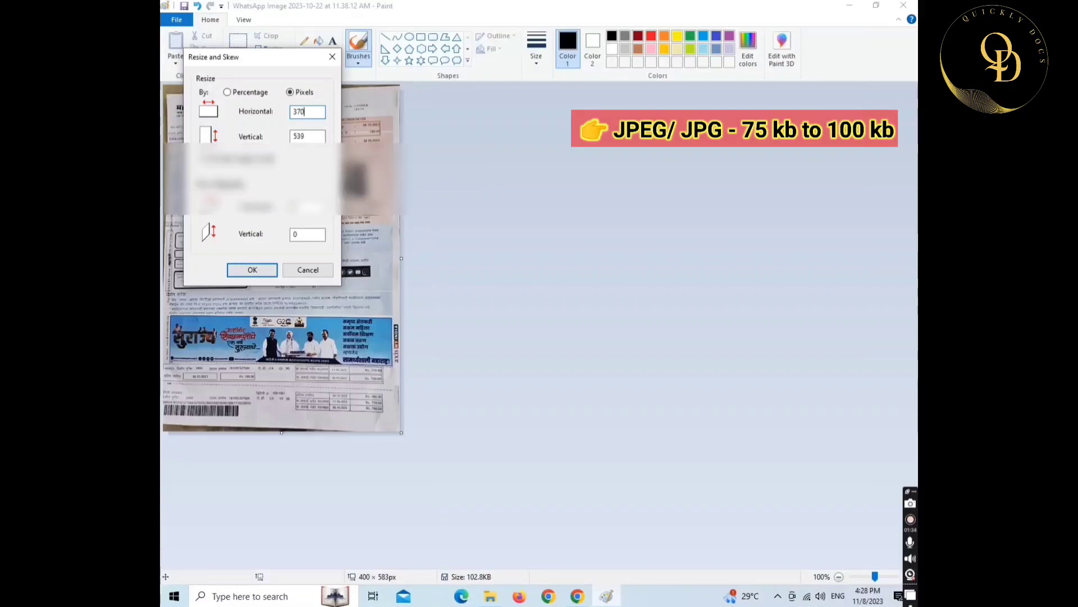
key("Return")
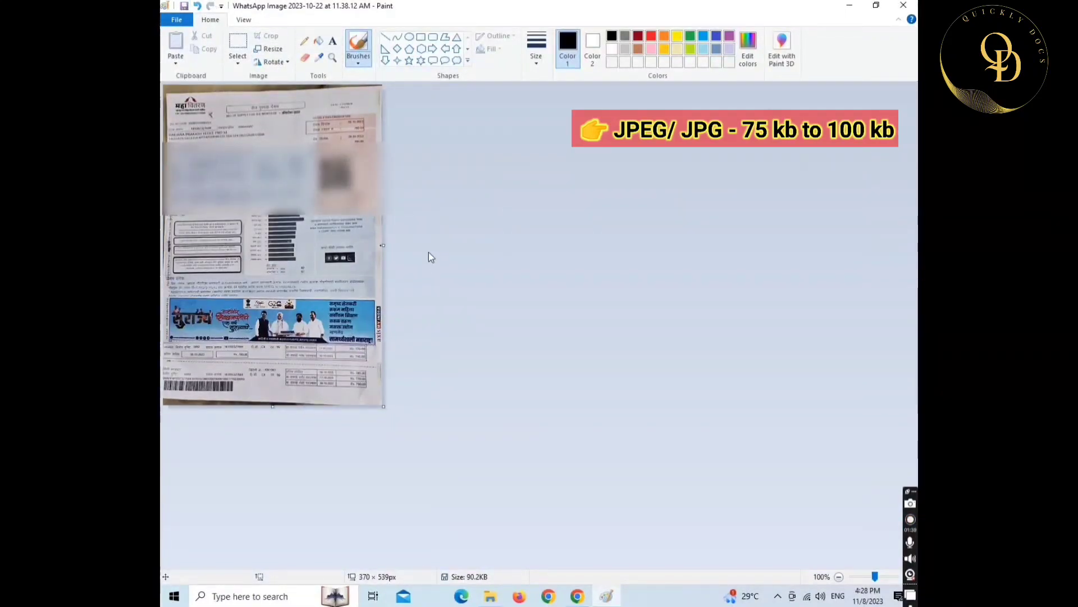
- Close Paint and rename the bill image file to 'light bill'
left_click(904, 5)
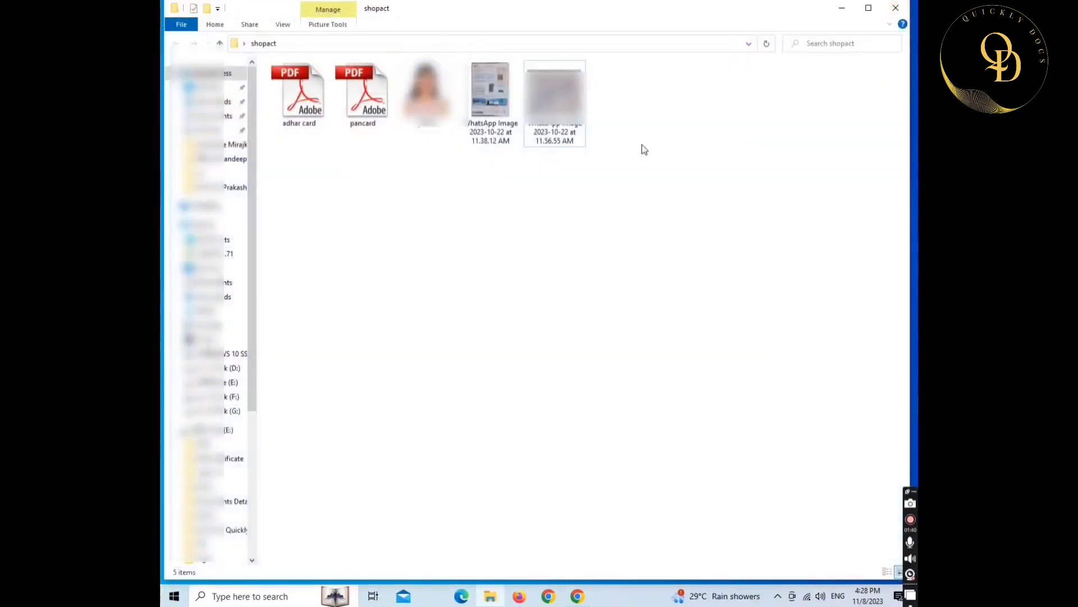
left_click(492, 137)
key("F2")
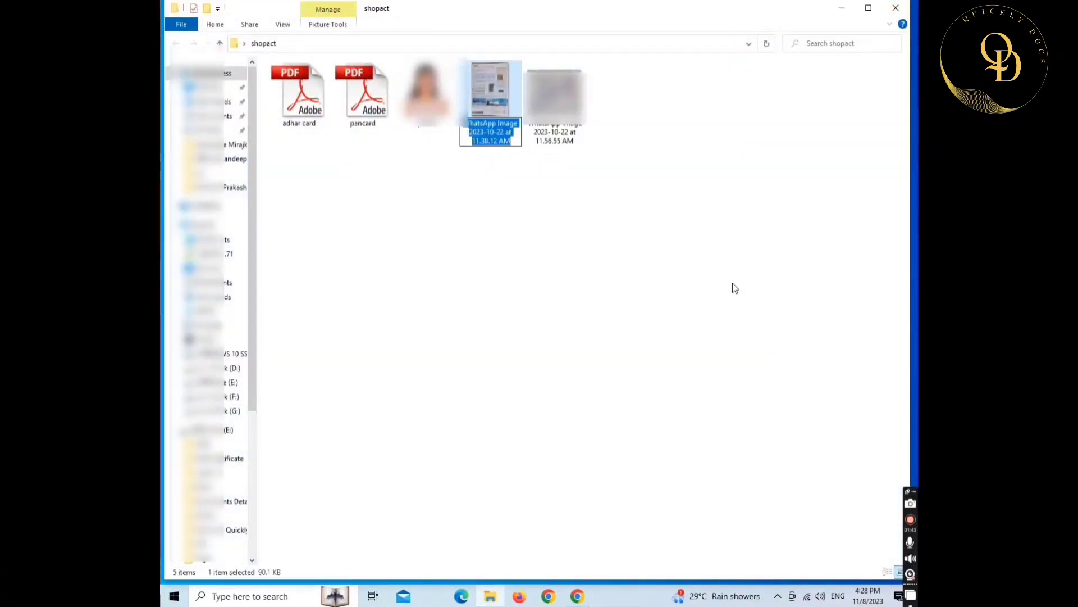
type("light")
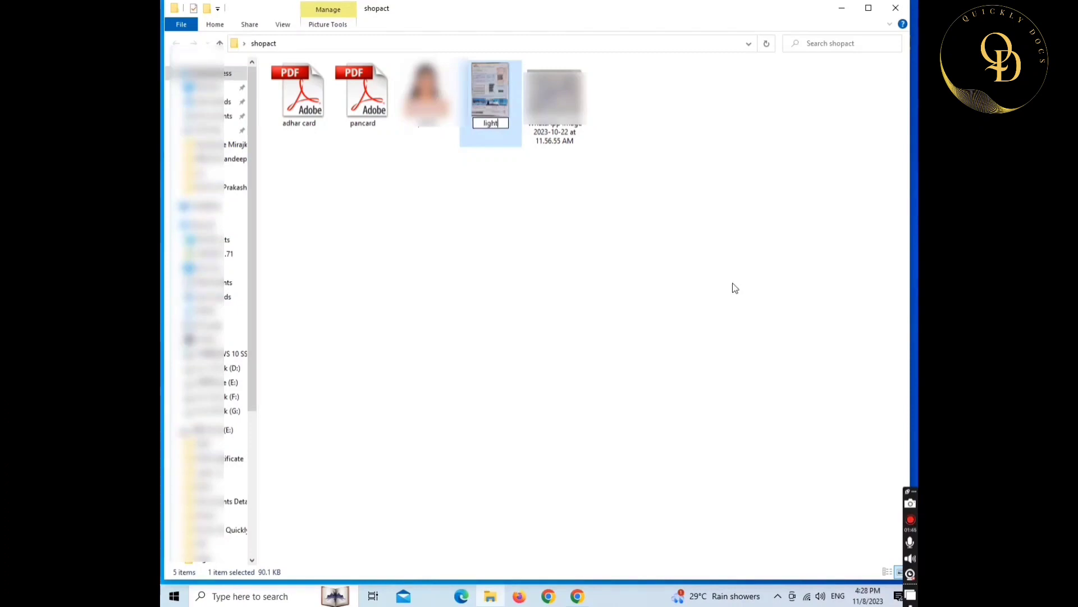
type(" bill")
key("Return")
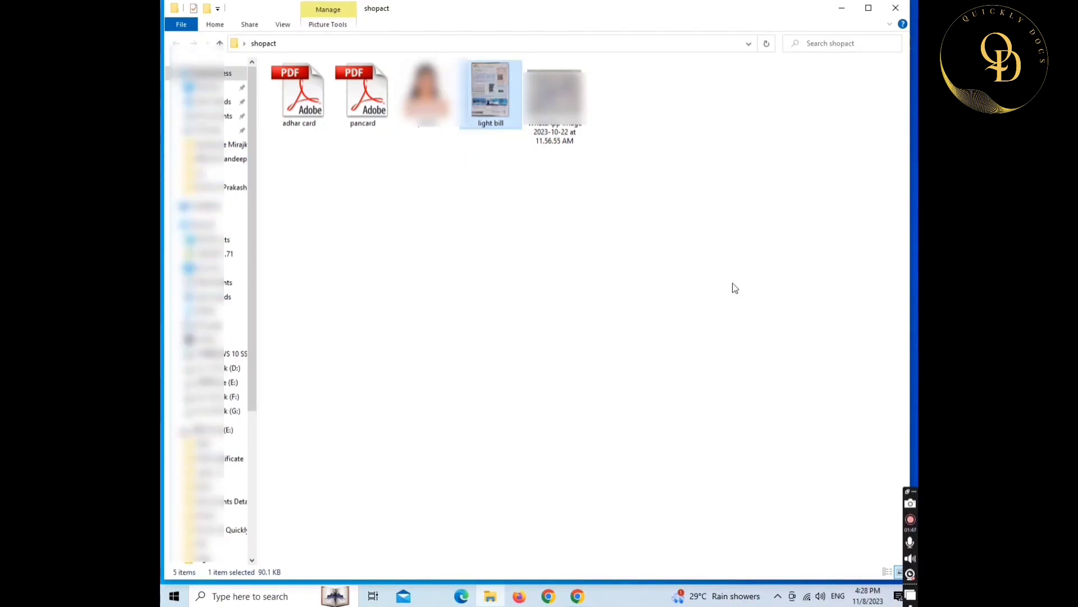
- Select the WhatsApp signature image, then switch to a new Chrome tab
left_click(565, 128)
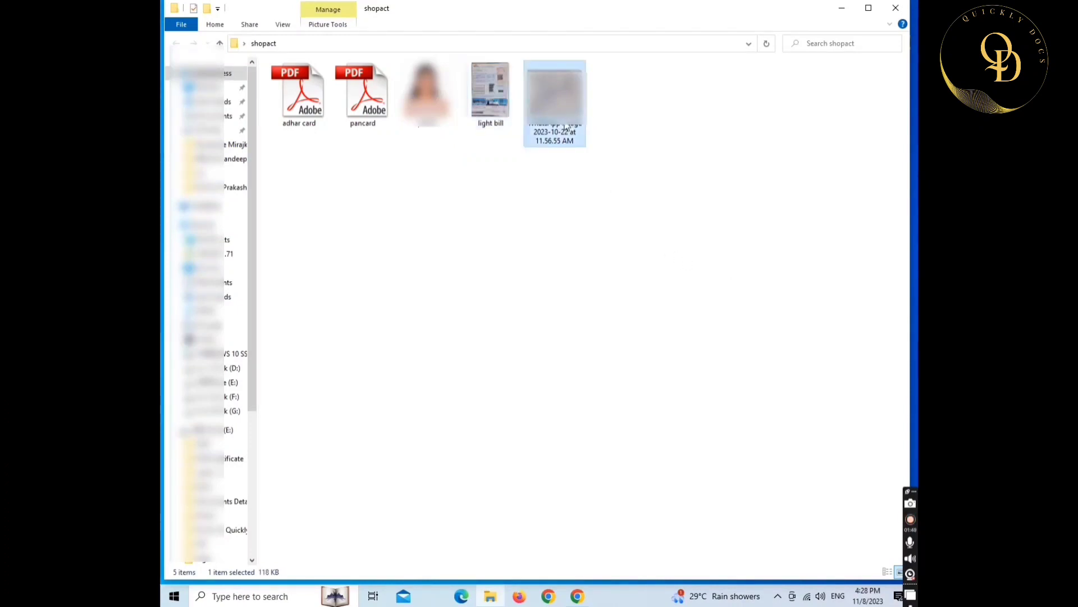
left_click(577, 596)
left_click(299, 35)
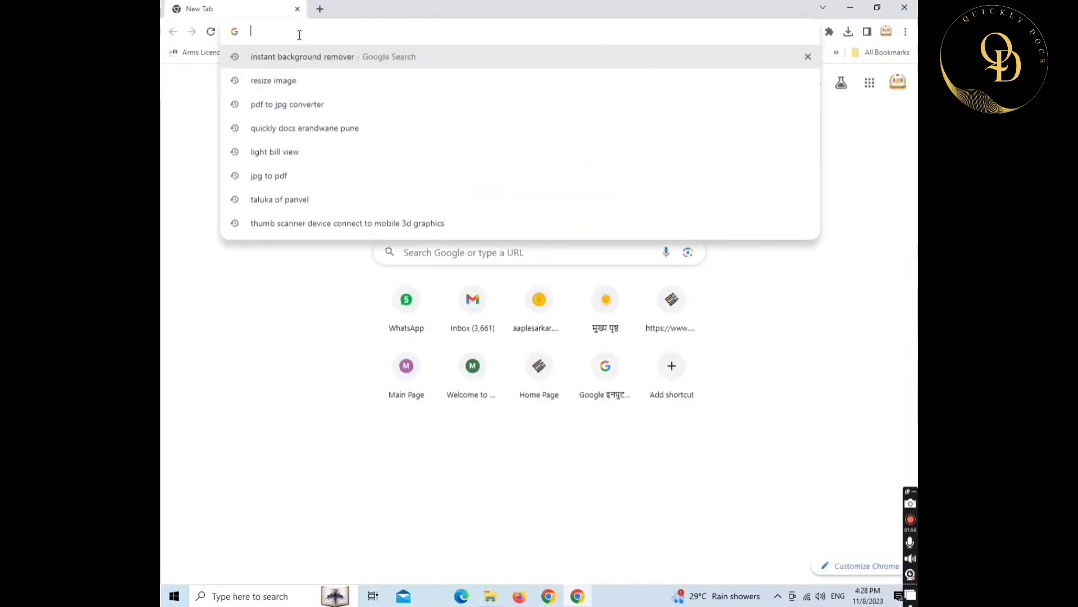
- Search the web for 'instant background remover'
type("i")
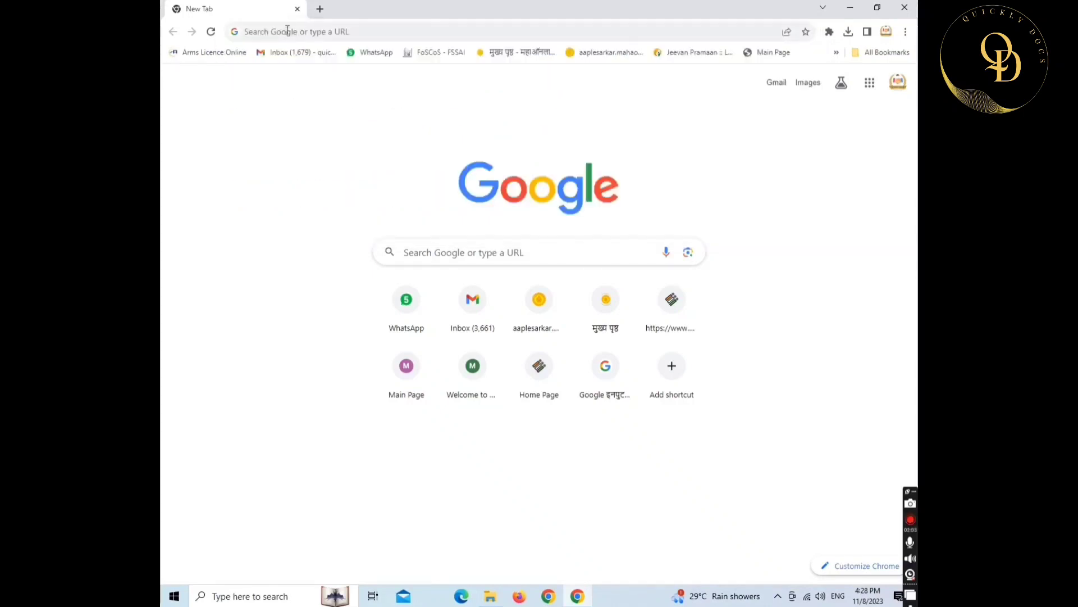
left_click(288, 28)
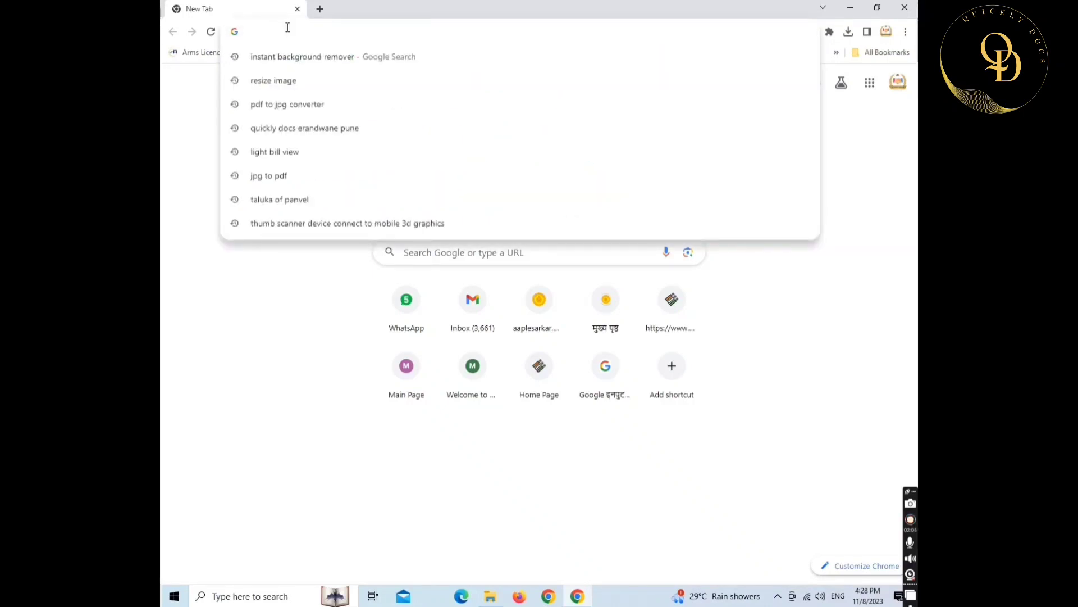
type("ins")
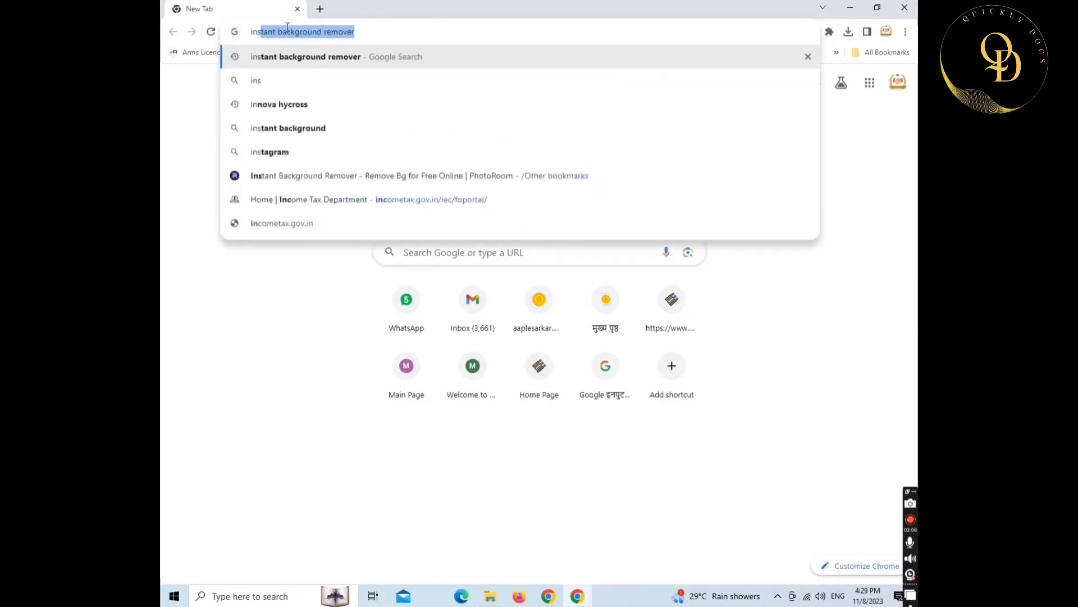
type("tant background remover")
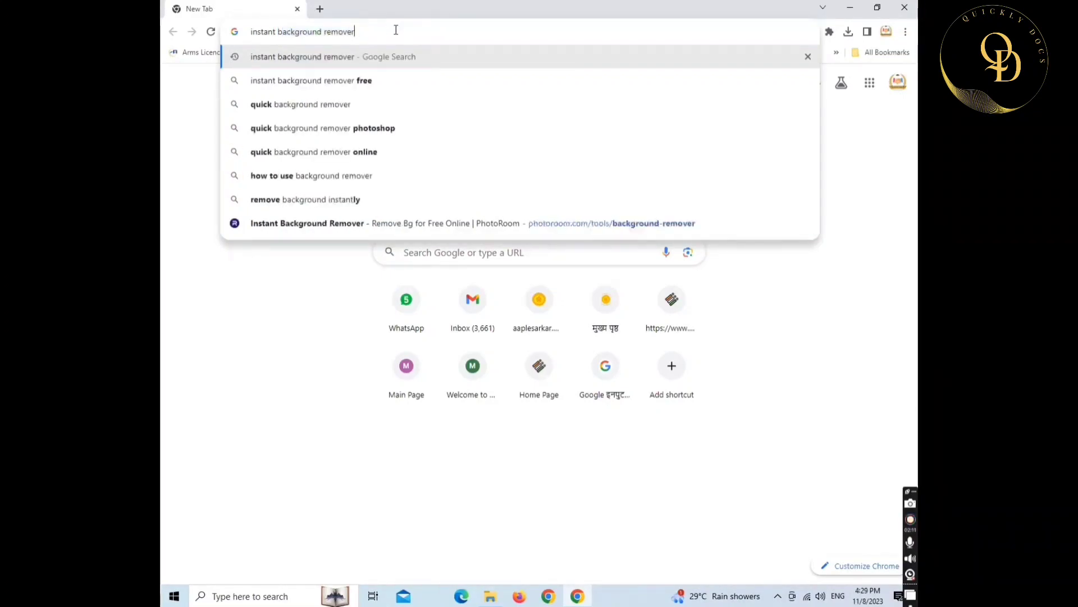
left_click(396, 30)
key("Return")
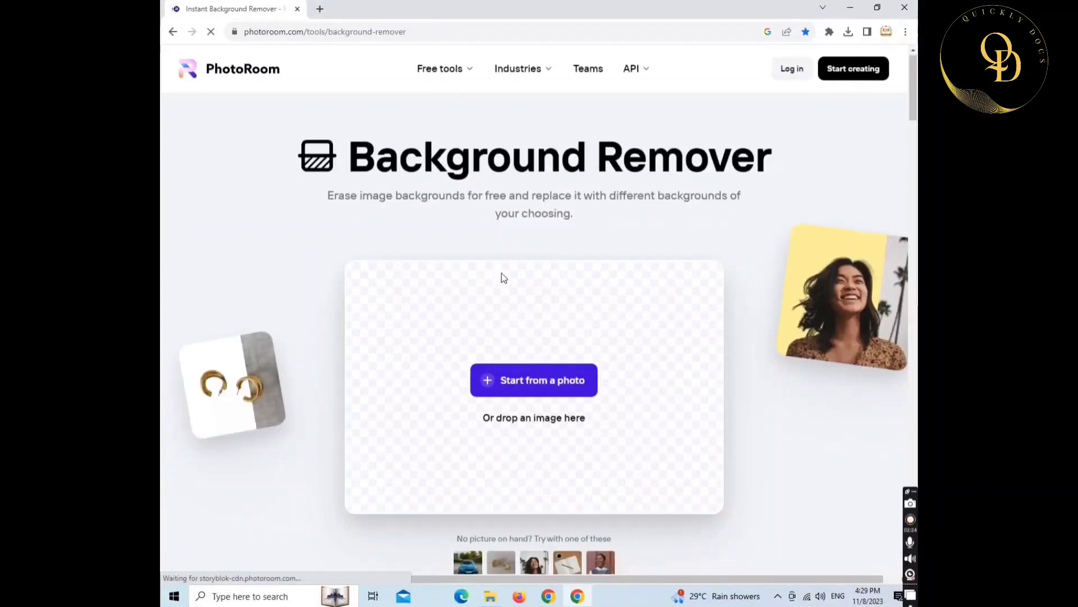
- Upload the WhatsApp signature image to PhotoRoom to remove its background
scroll(500, 277, "down", 2)
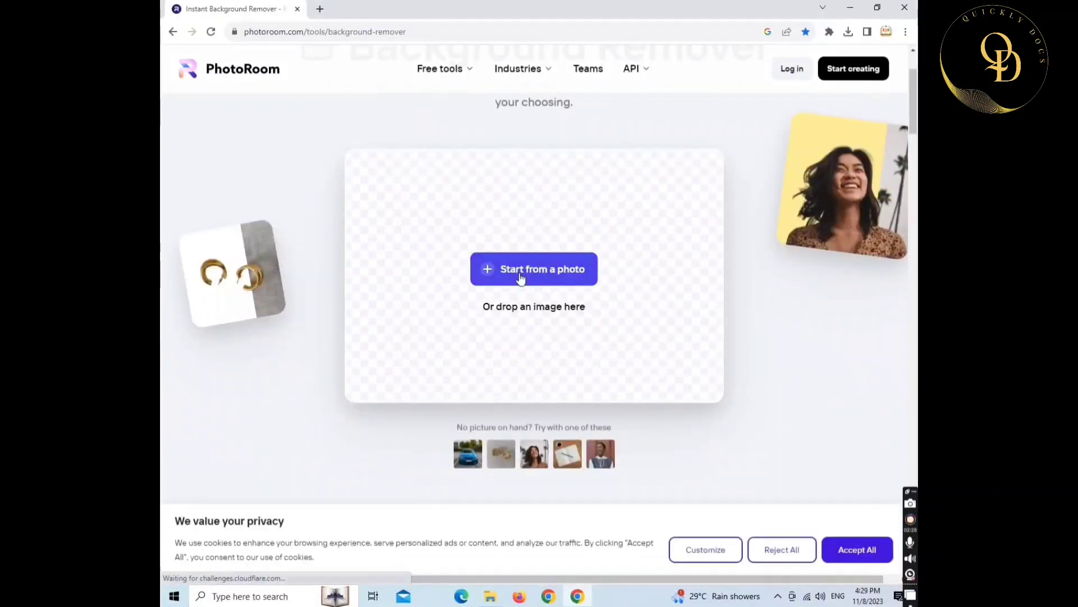
left_click(520, 277)
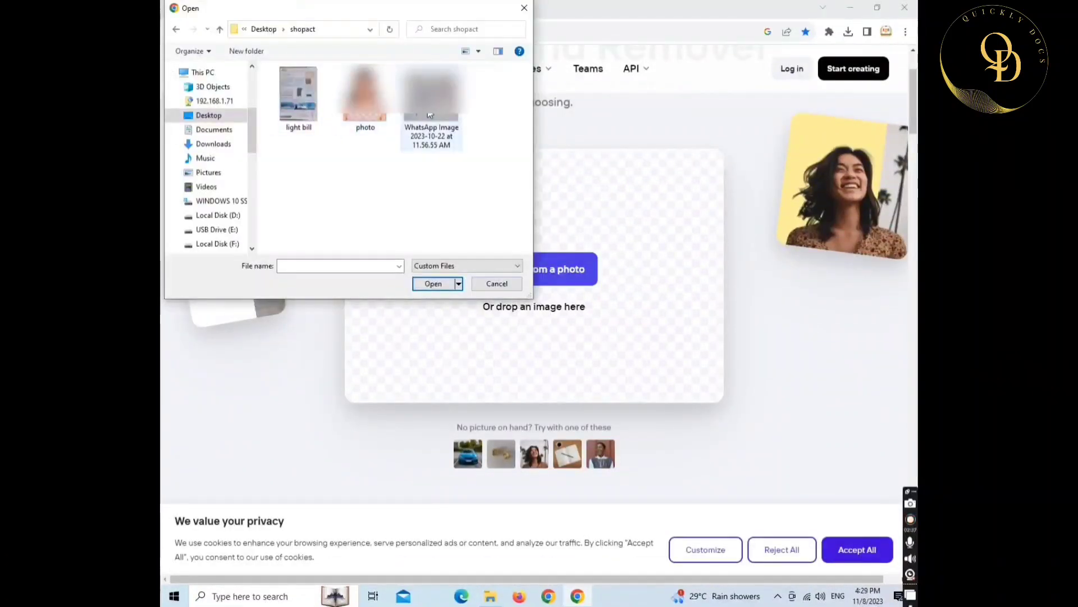
left_click(430, 115)
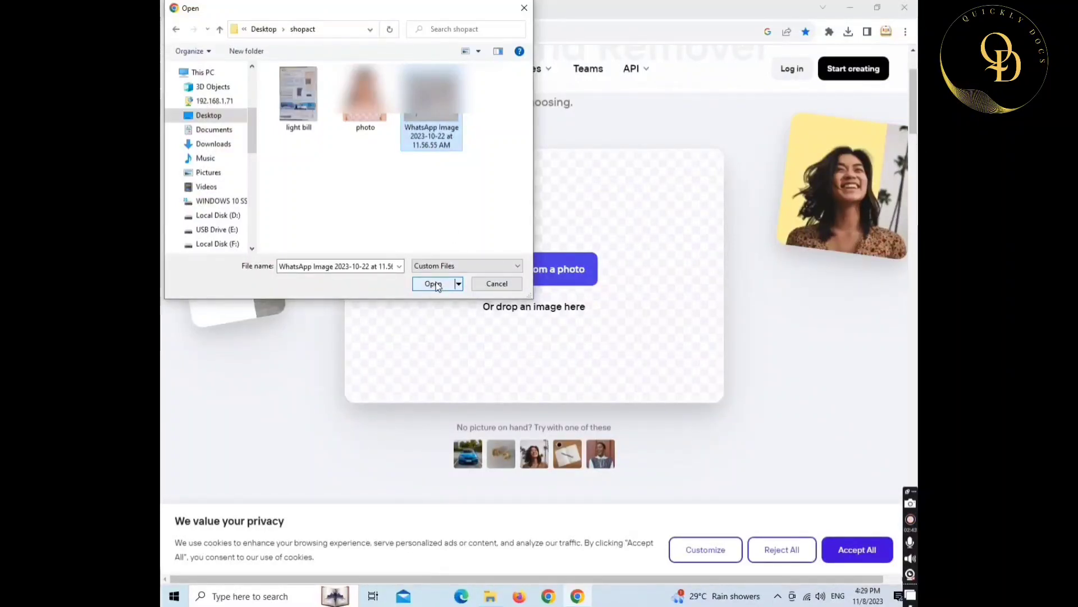
left_click(437, 283)
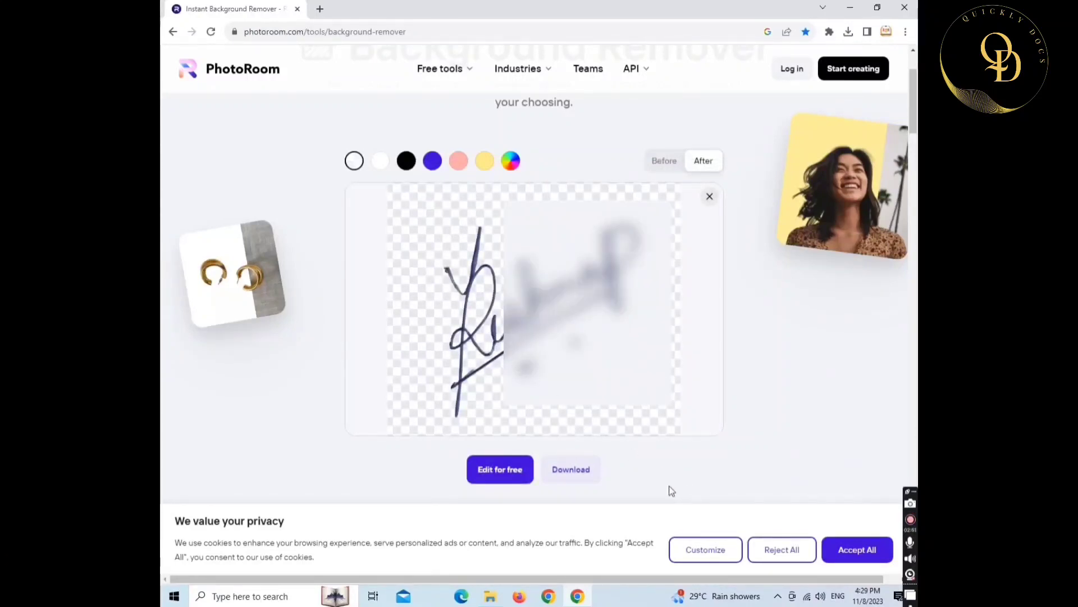
- Download the cutout at standard resolution as sign.png
left_click(571, 474)
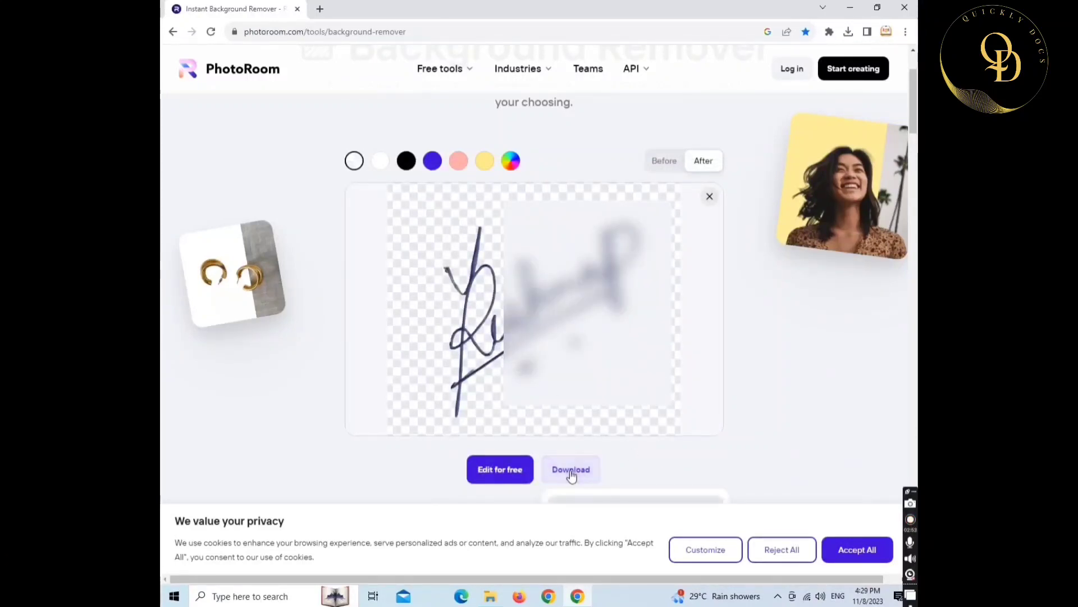
scroll(626, 446, "down", 2)
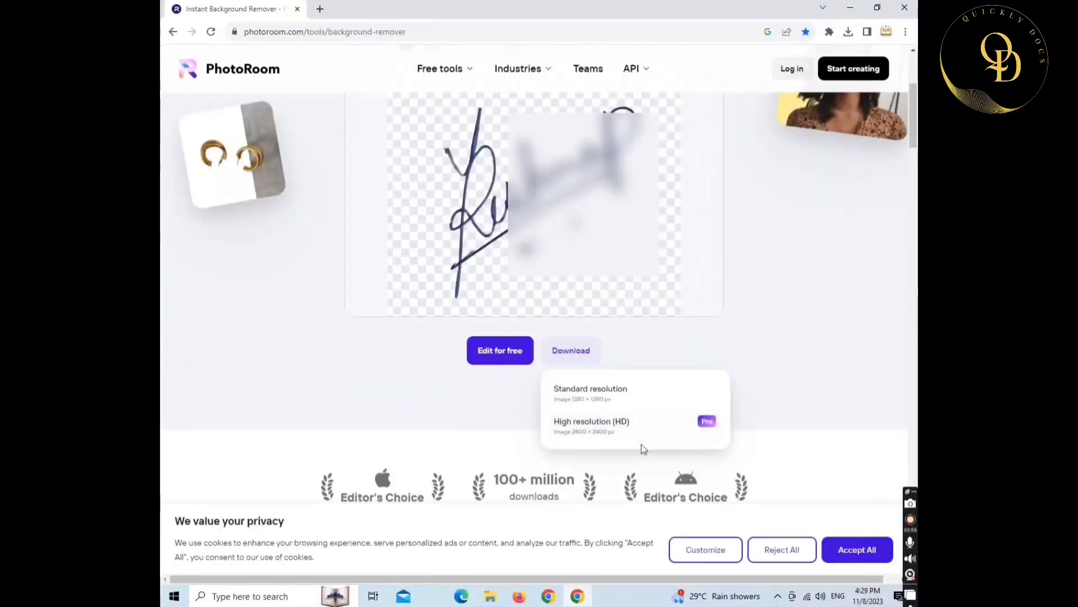
left_click(611, 404)
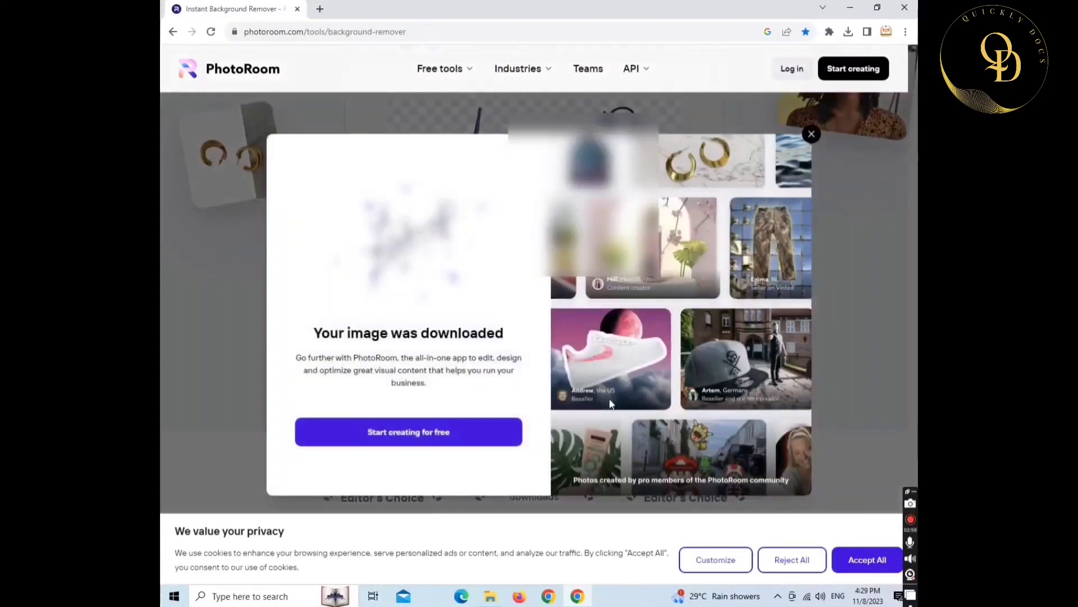
type("sign")
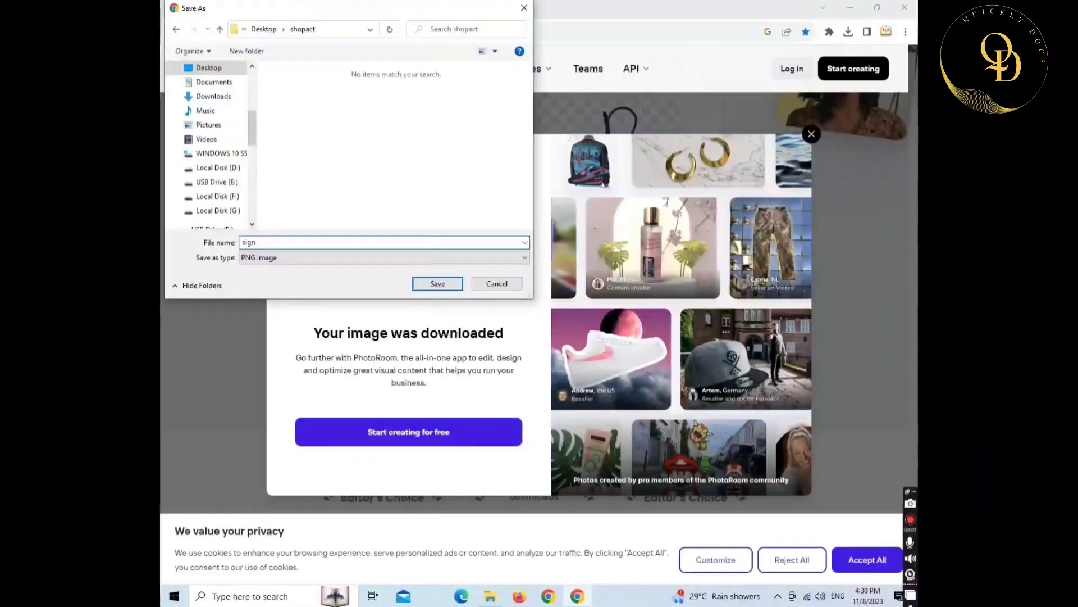
key("Return")
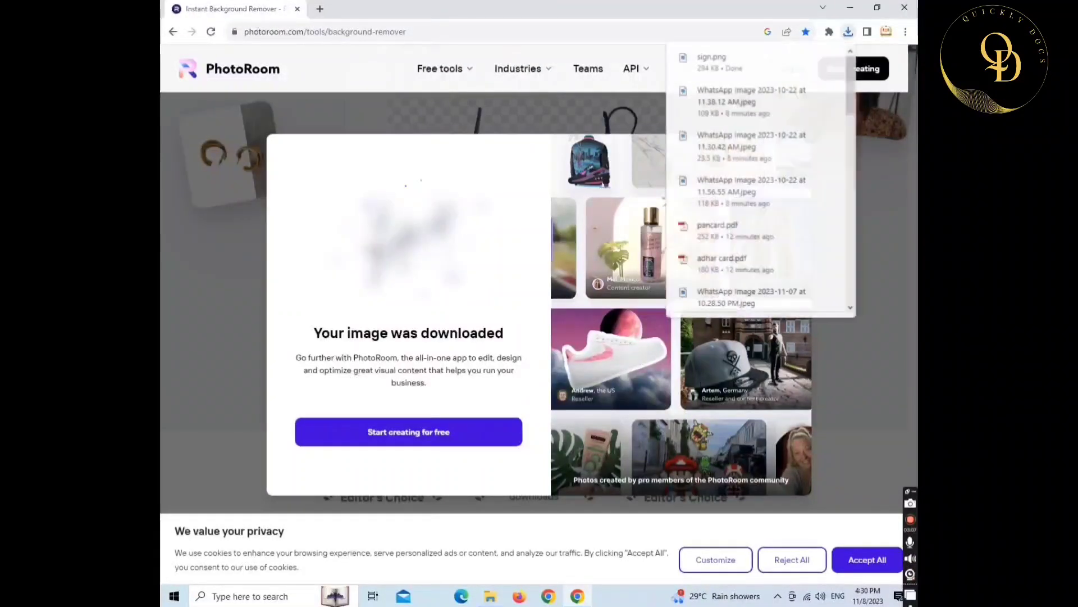
- Open sign.png from the shopact folder in Paint and save it
left_click(855, 7)
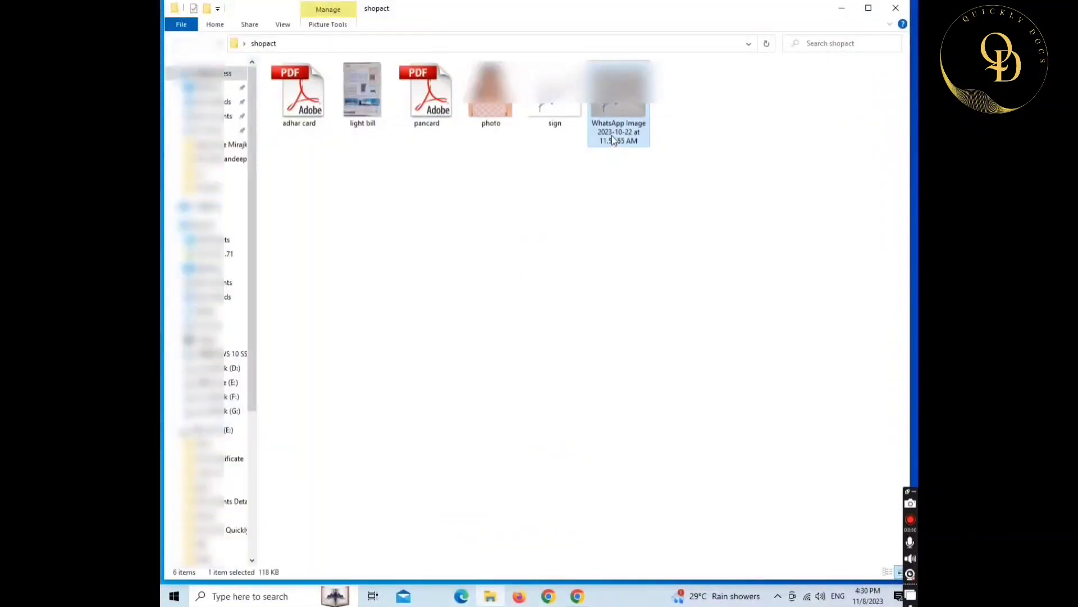
key("Left")
right_click(554, 87)
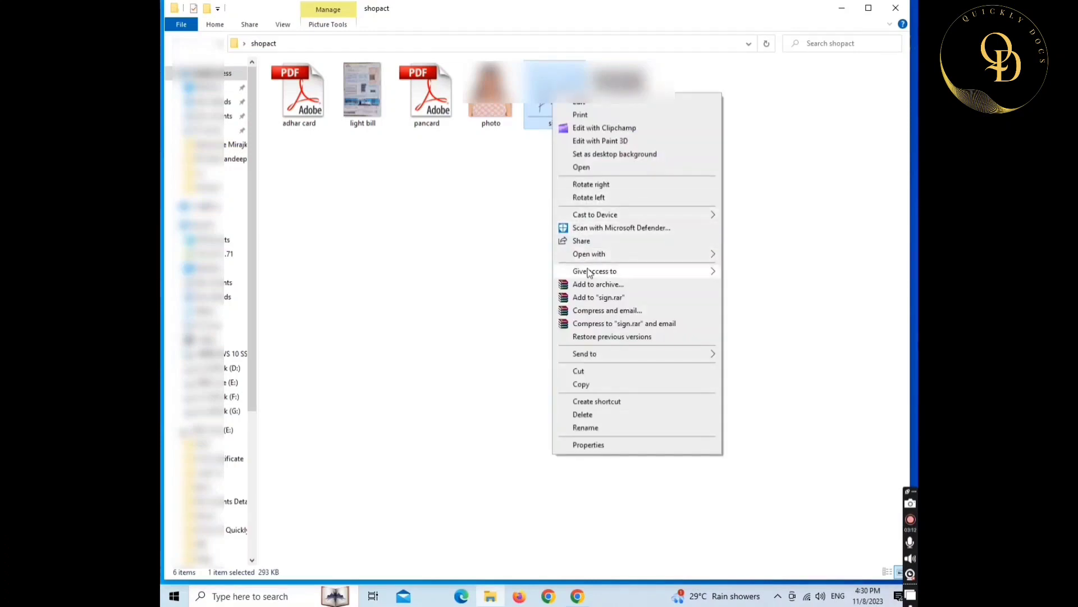
mouse_move(593, 254)
left_click(748, 256)
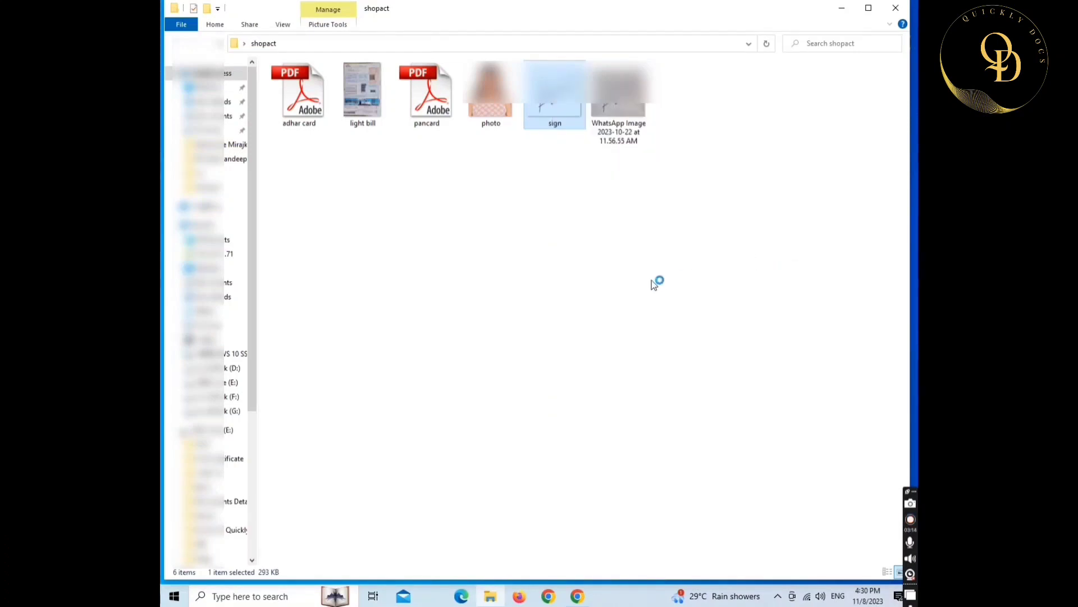
left_click(184, 6)
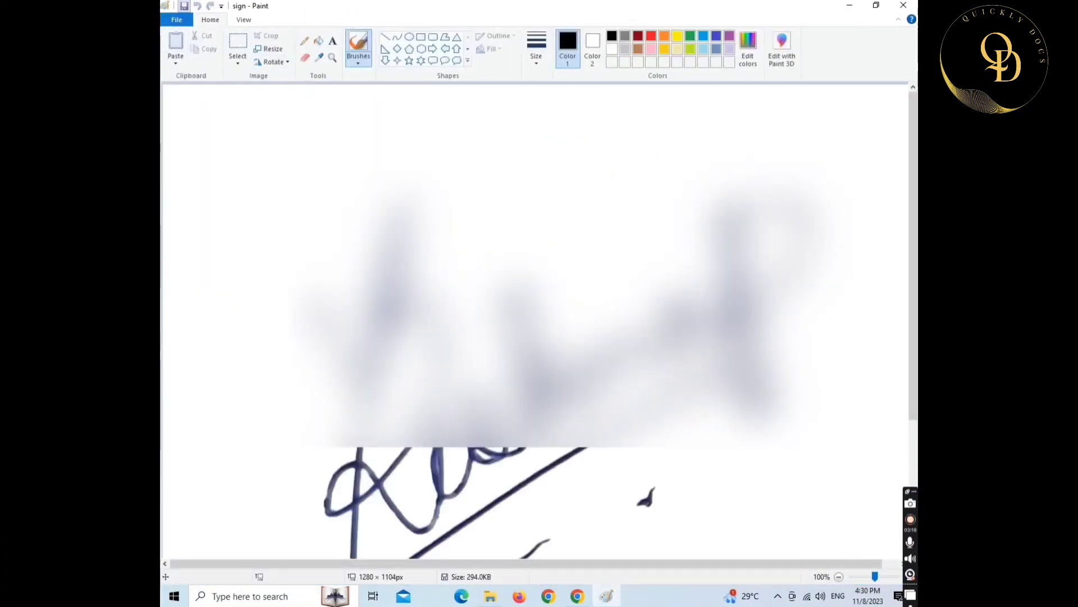
- Crop the signature to a 929 × 909 px rectangle, save it, and prepare a pixel resize
left_click(839, 576)
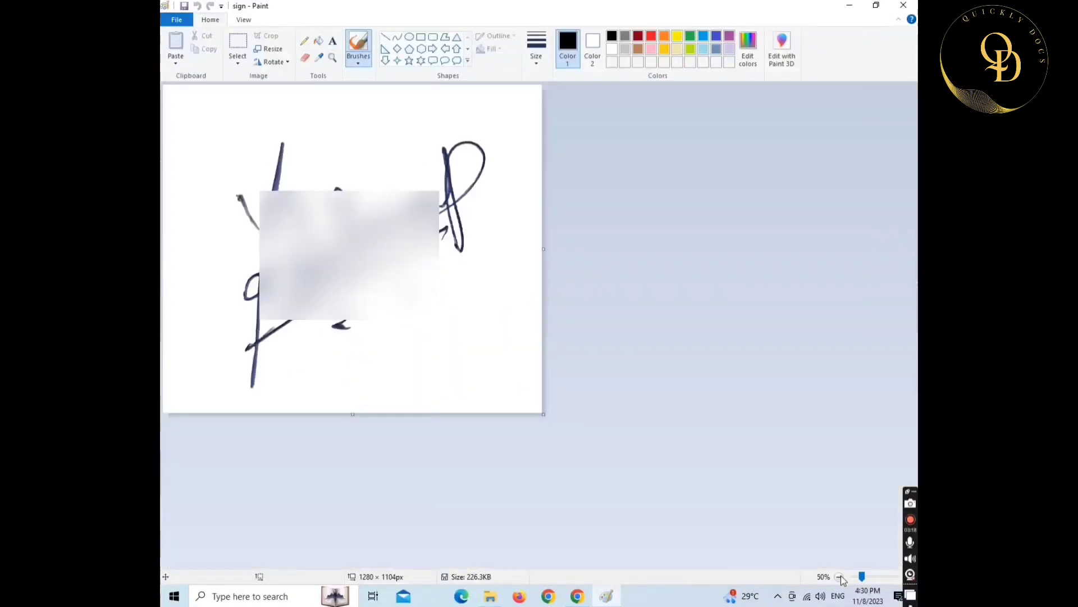
left_click(238, 63)
left_click(261, 88)
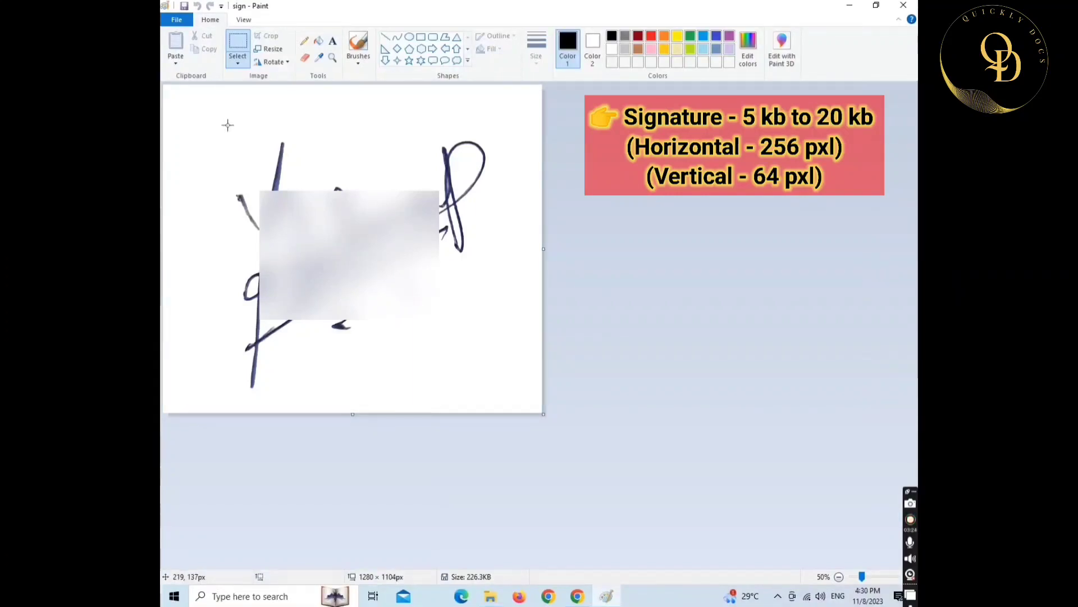
left_click_drag(228, 124, 503, 395)
left_click(270, 36)
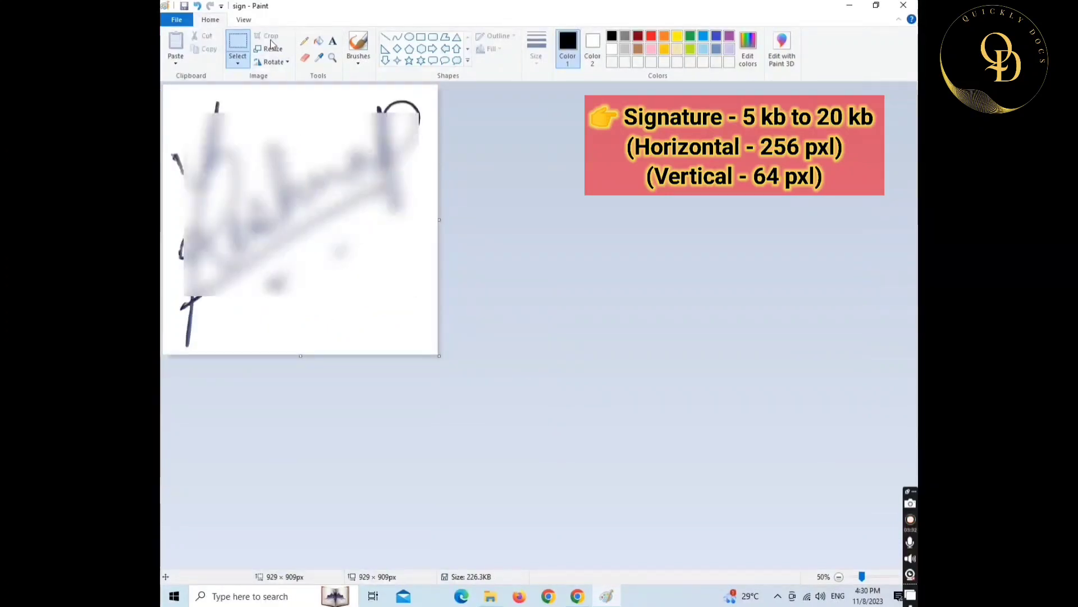
left_click(185, 7)
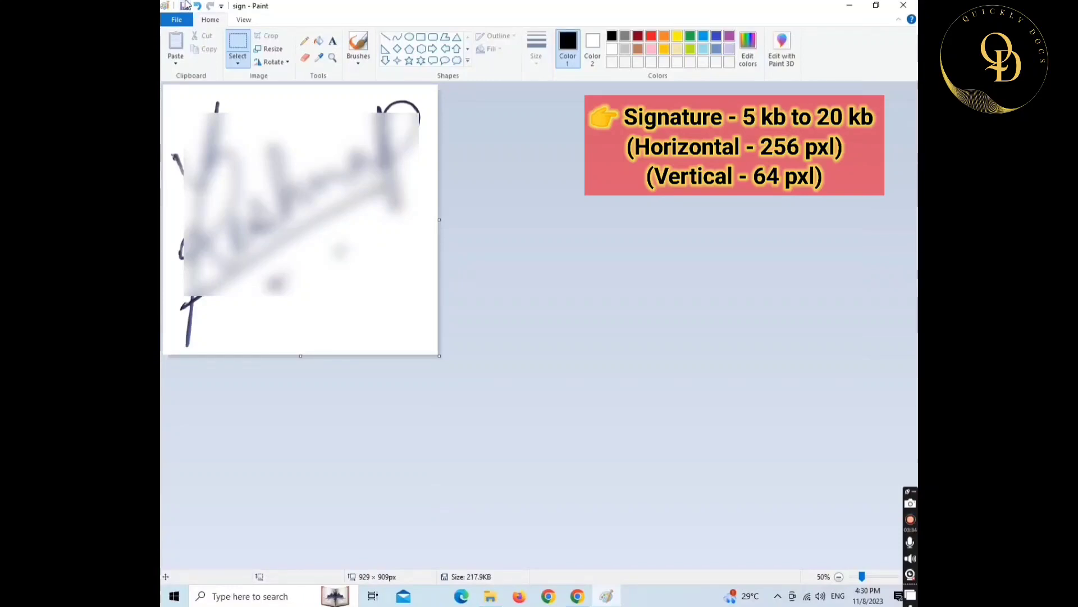
left_click(269, 49)
left_click(290, 93)
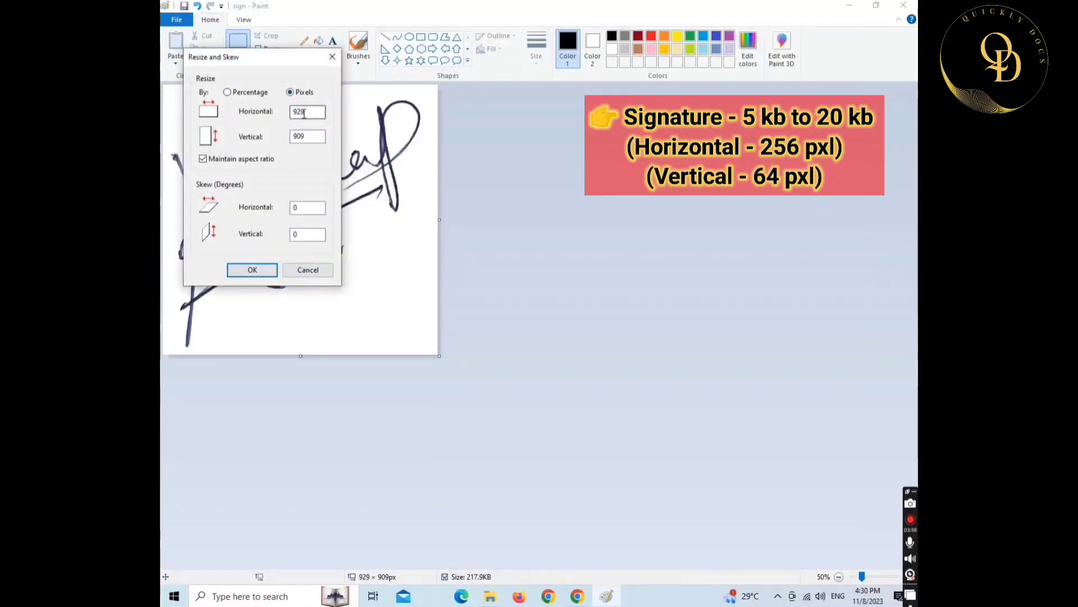
- Resize the signature to 256 × 64 px without aspect ratio, save at 8.2 KB, and close Paint
left_click(203, 159)
double_click(310, 112)
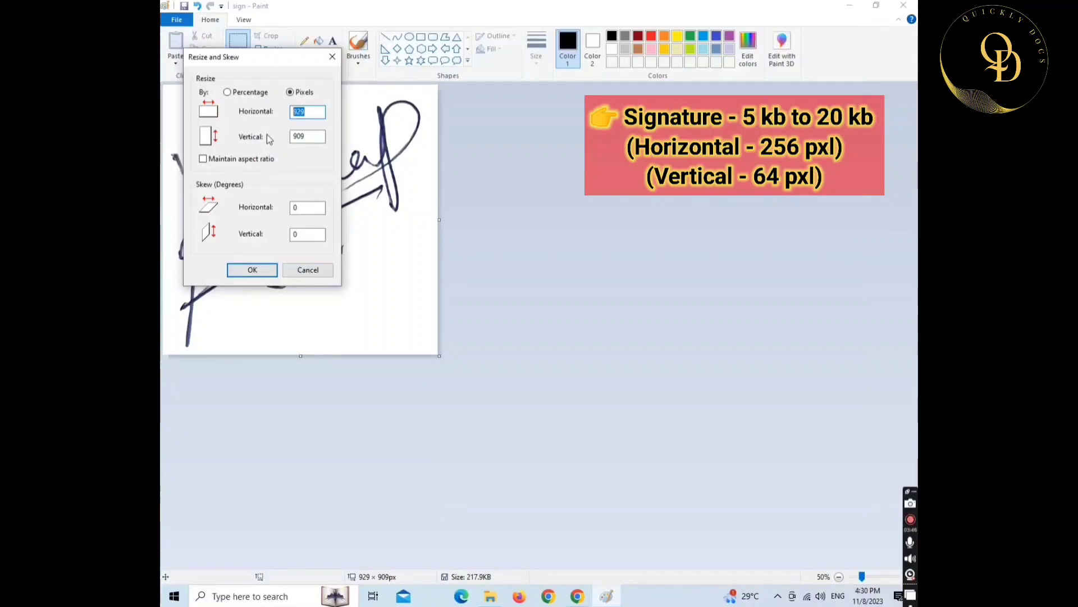
type("256")
left_click(320, 140)
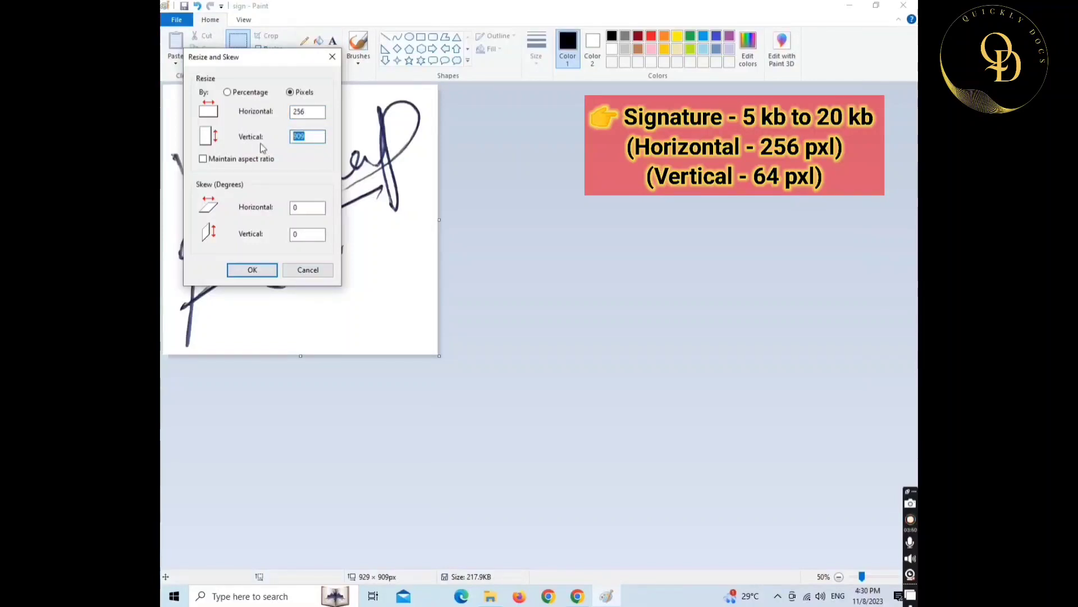
type("64")
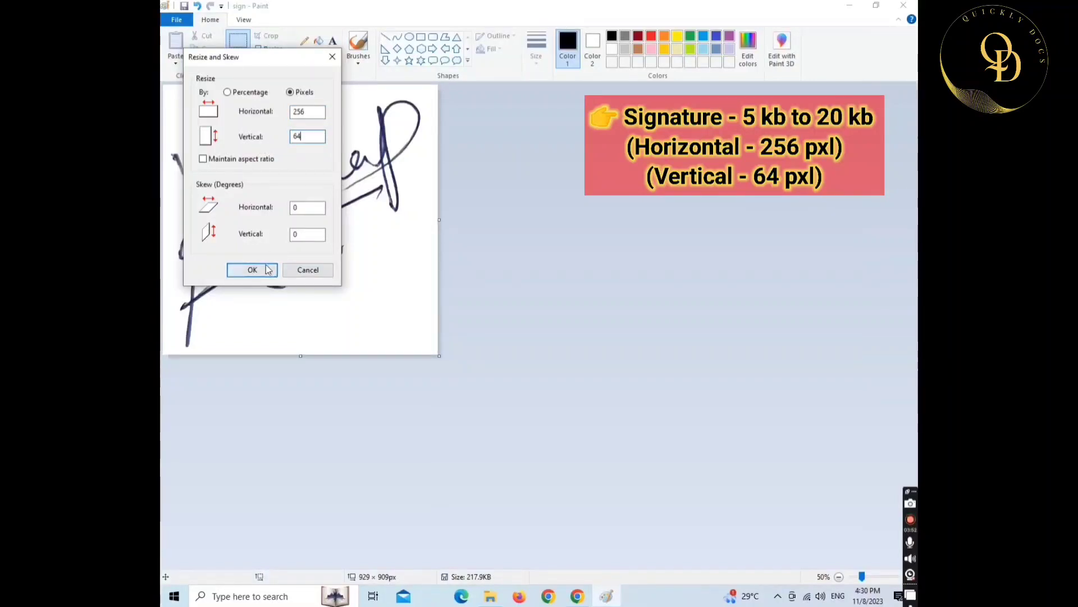
left_click(258, 271)
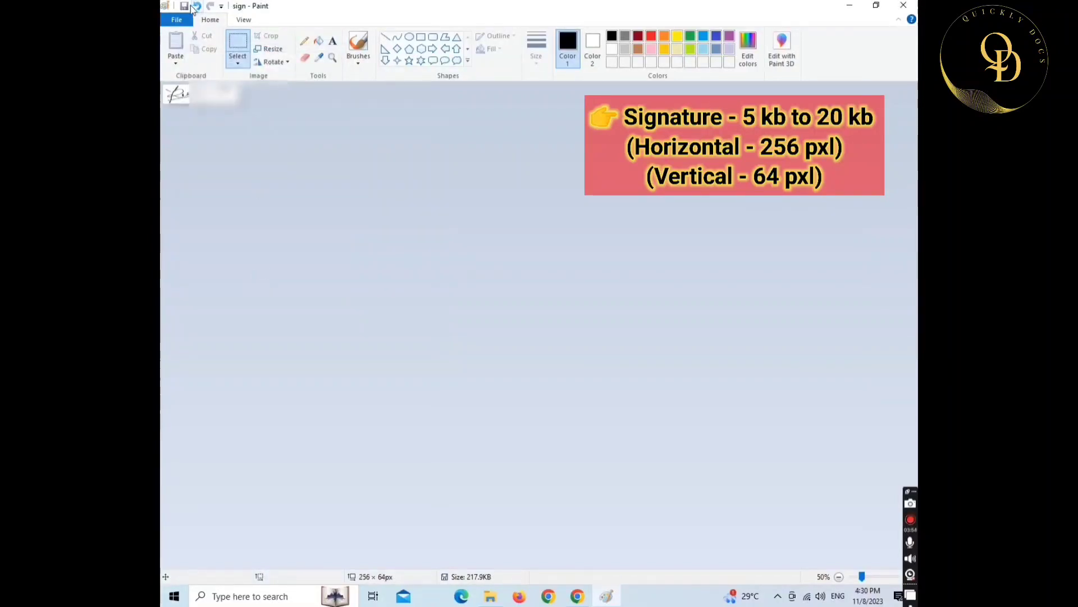
left_click(184, 5)
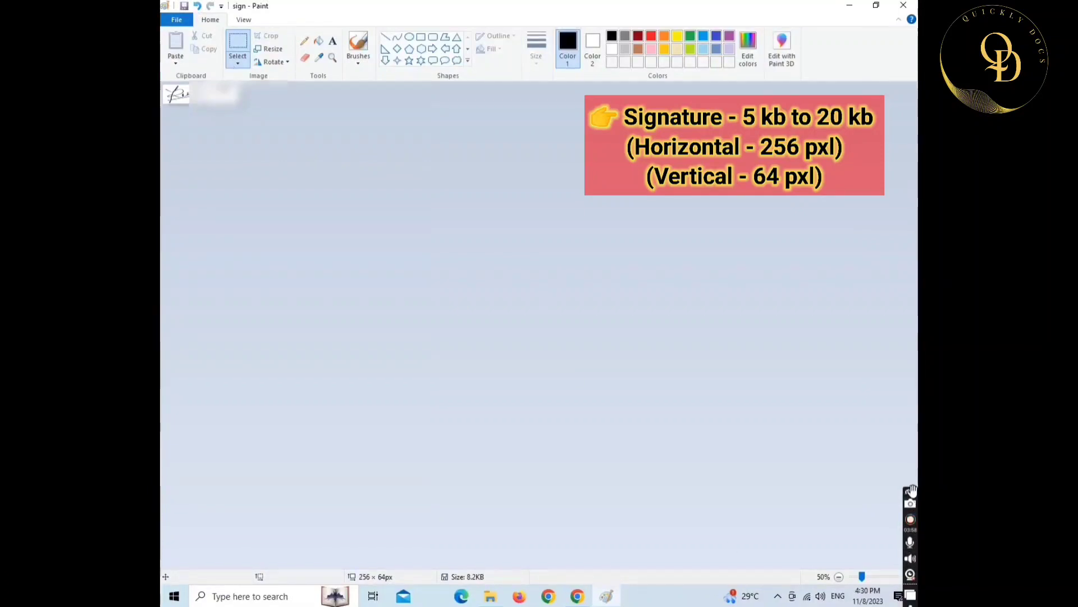
left_click_drag(910, 491, 910, 423)
left_click(911, 577)
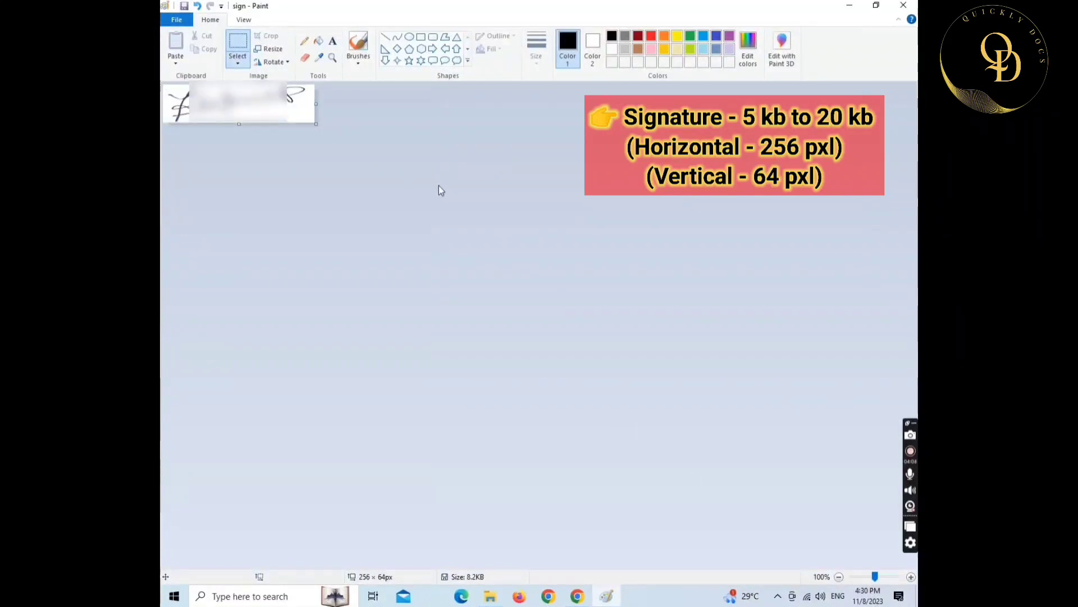
left_click(905, 7)
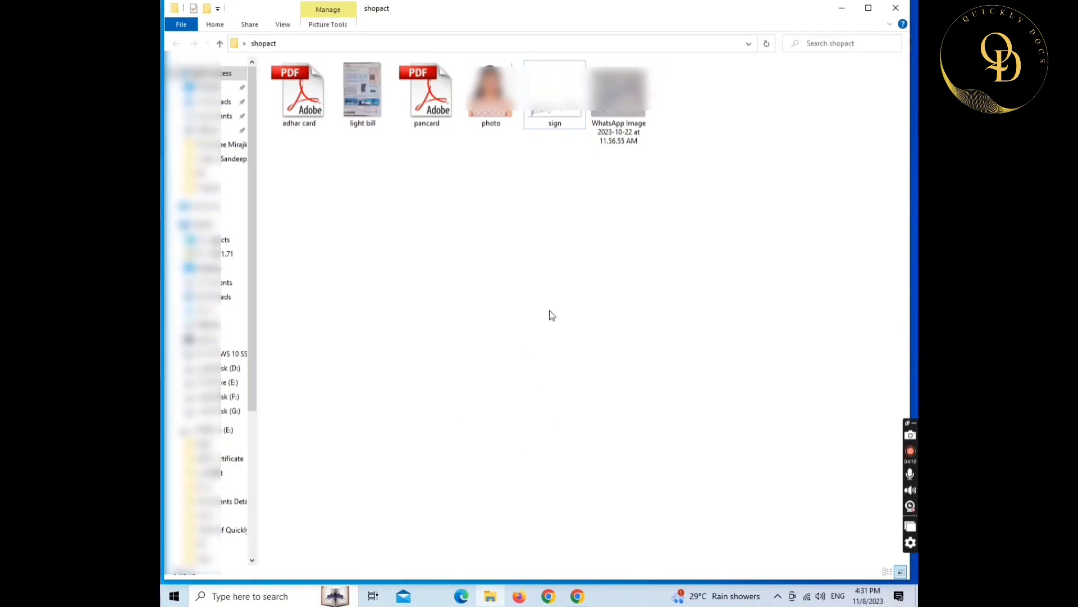
- Permanently delete the leftover WhatsApp Image file from shopact
key("Right")
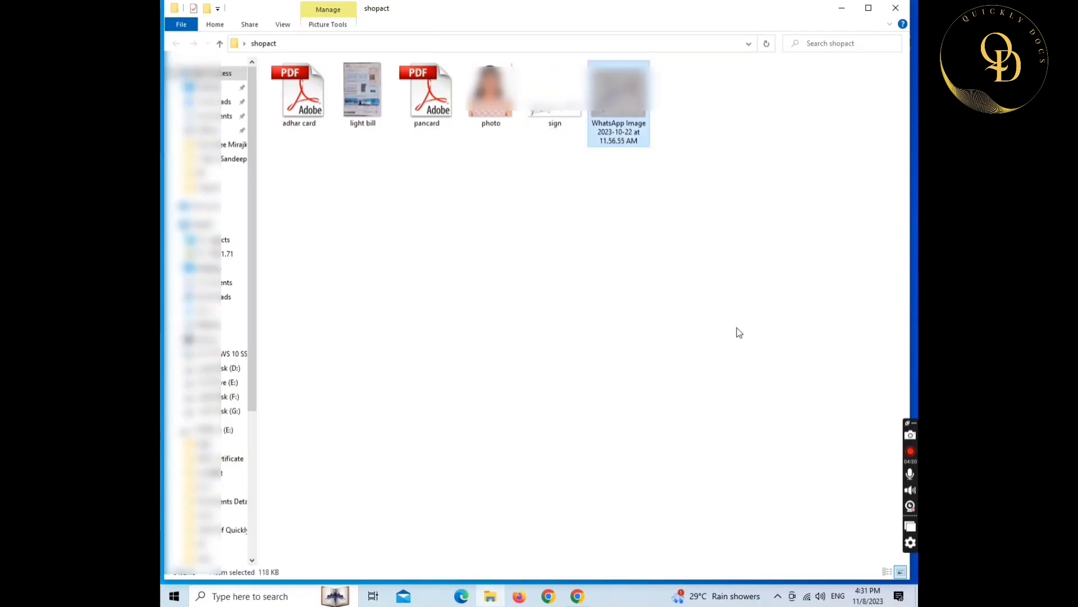
key("shift+Delete")
key("Return")
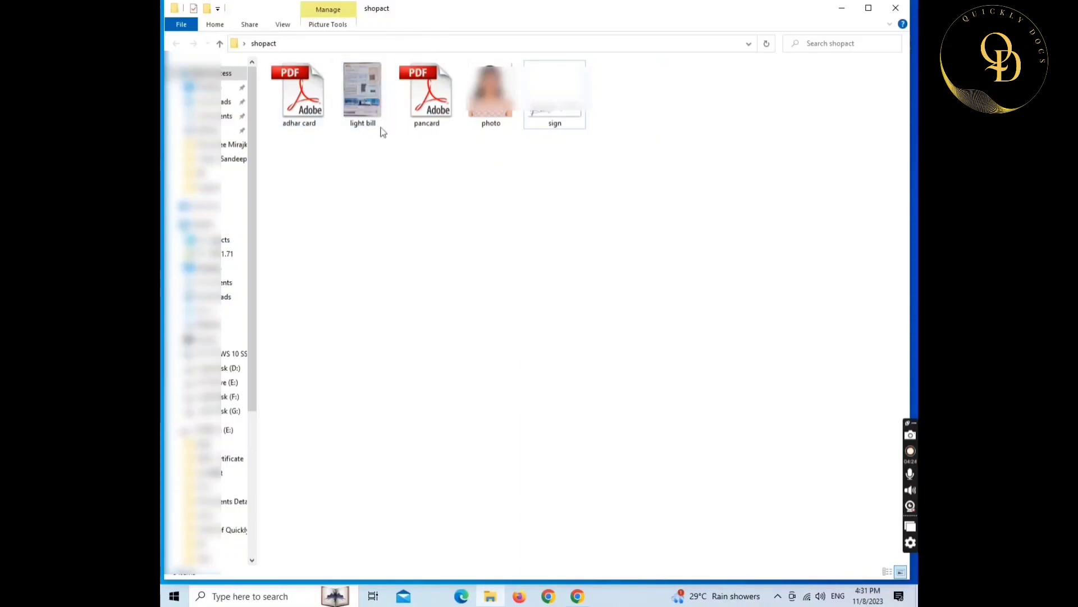
- Check the sizes of adhar card, light bill, pancard, photo and sign (8.17 KB)
left_click(315, 109)
left_click(361, 116)
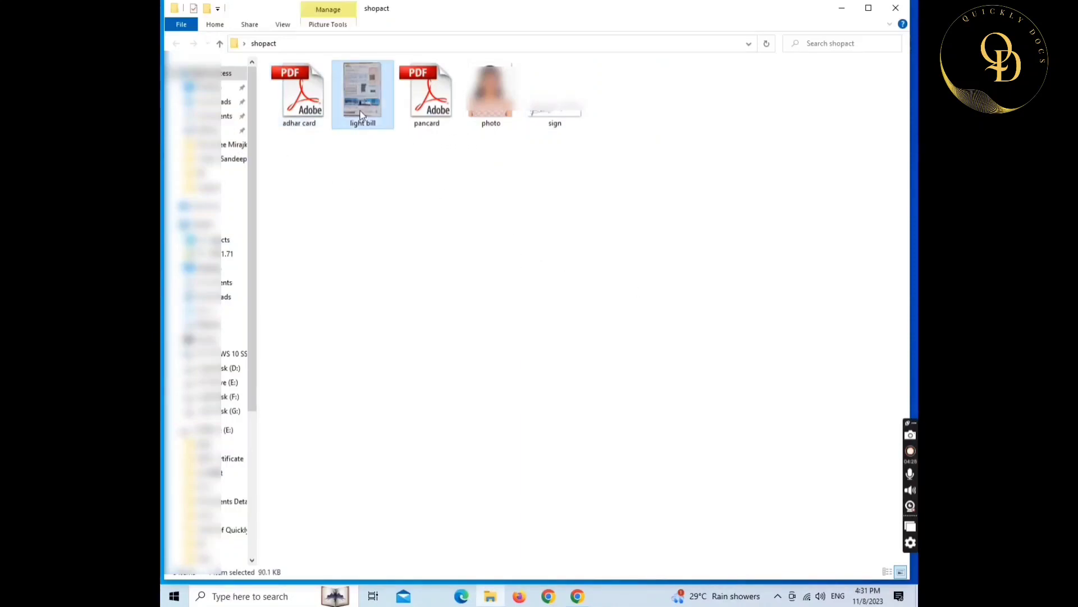
left_click(424, 112)
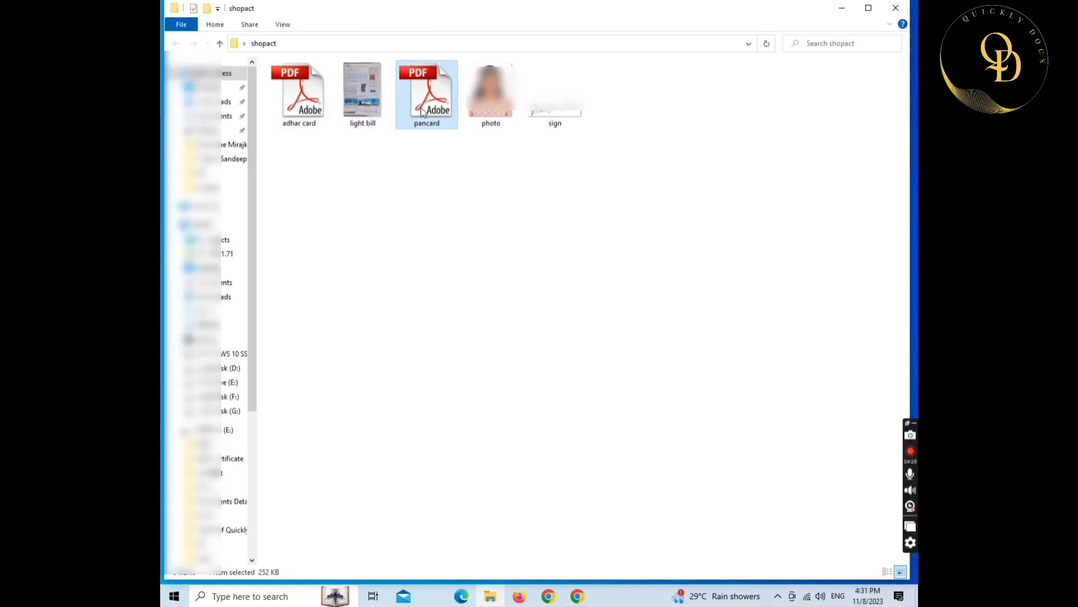
left_click(489, 112)
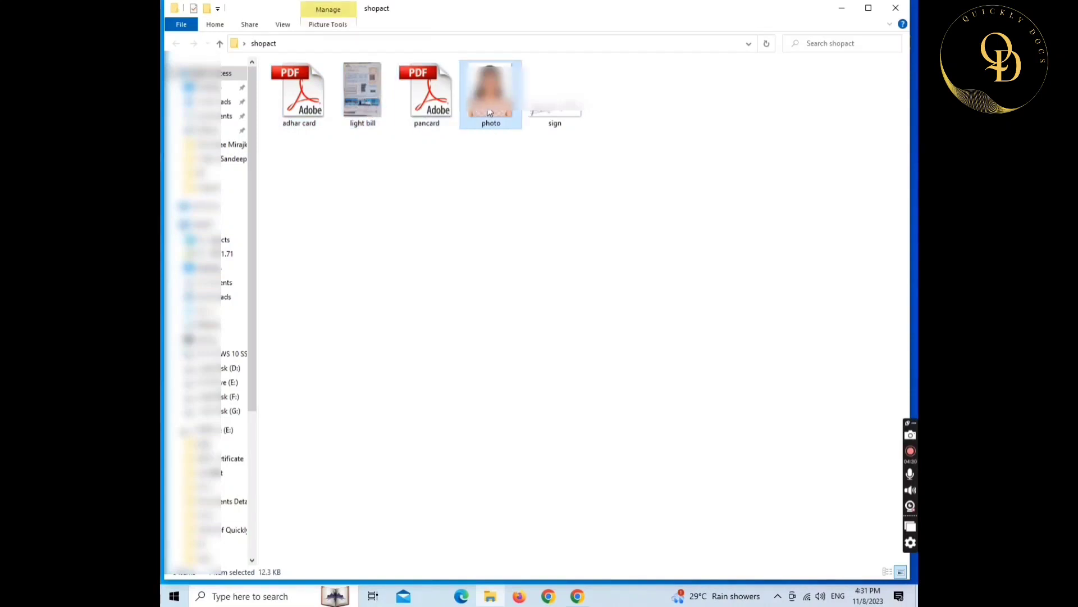
left_click(548, 114)
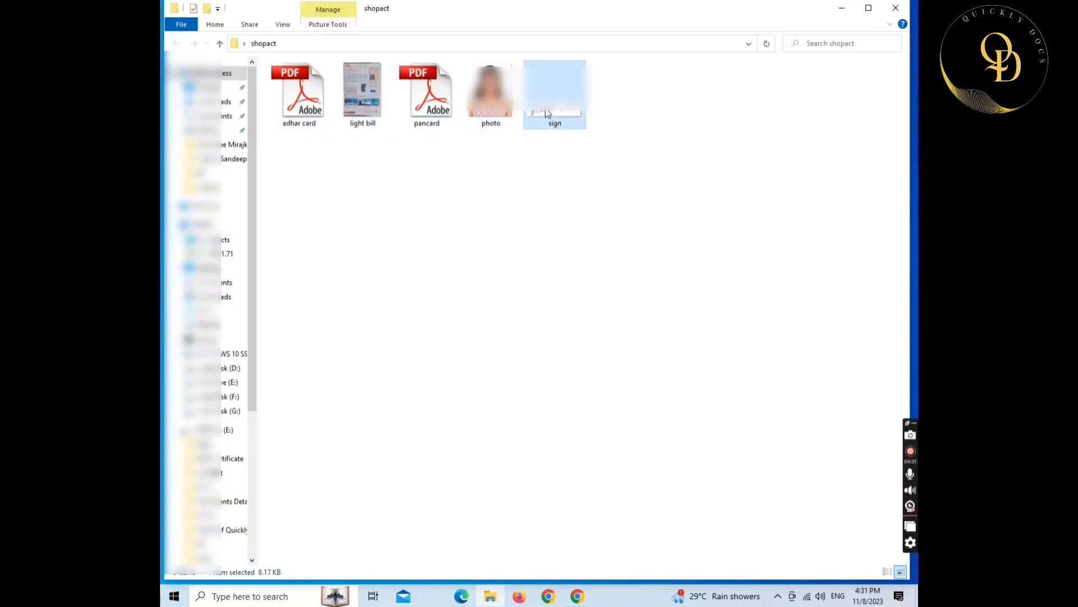
left_click(587, 224)
- Search Google for 'aaple sarkar' in Chrome and open the official aaplesarkar.mahaonline.gov.in portal
left_click(578, 594)
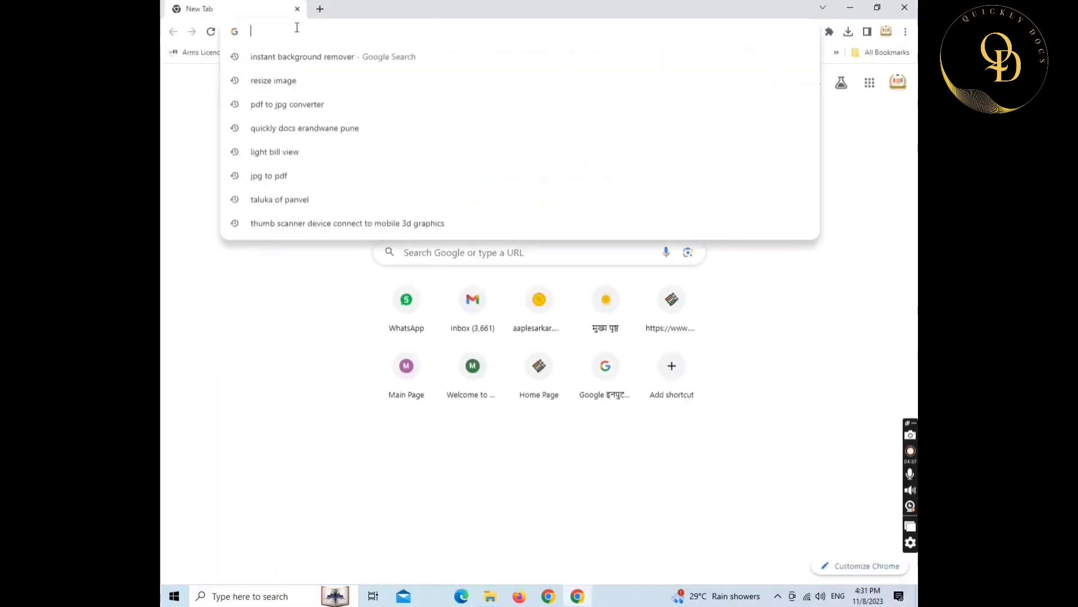
type("aa")
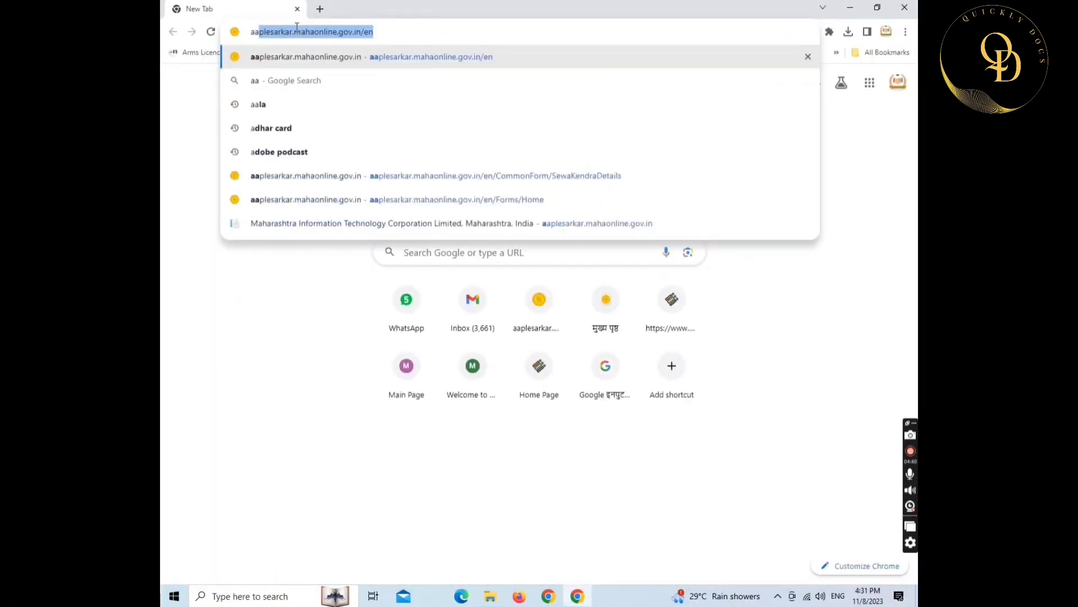
type("p")
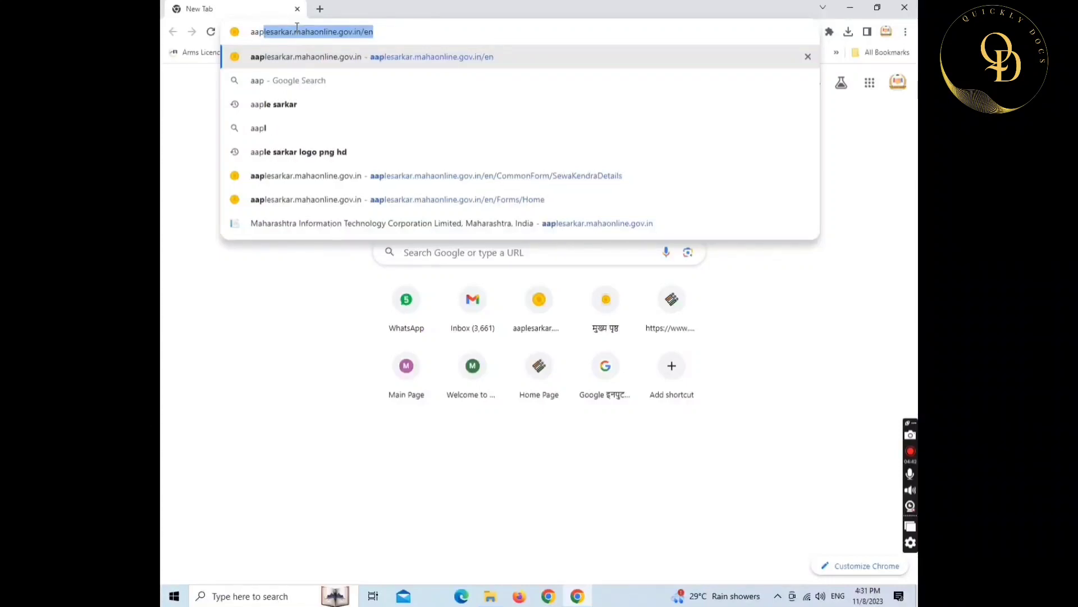
type("le sarkar")
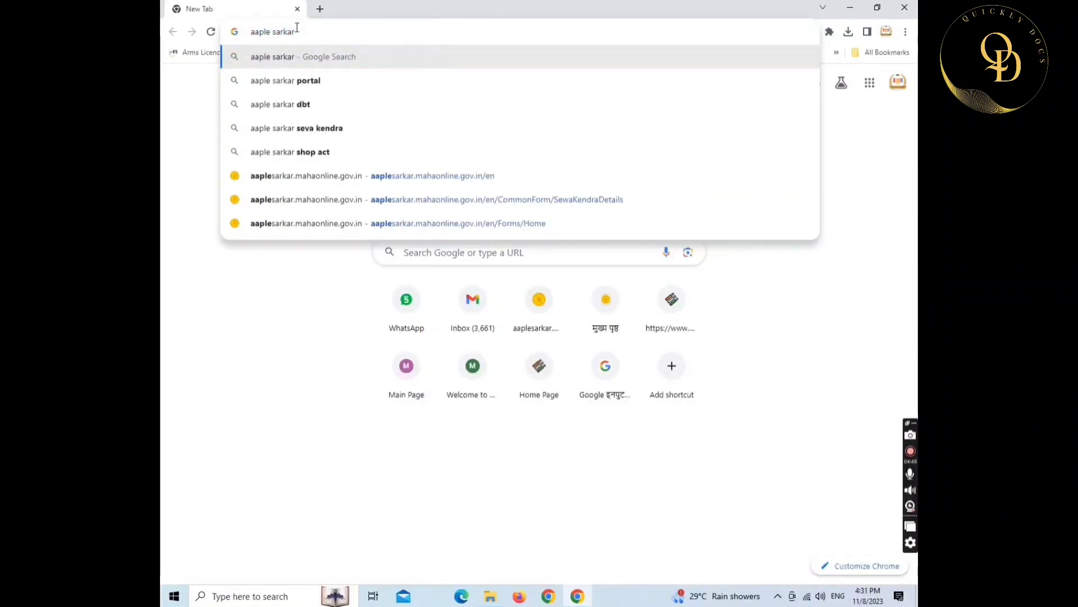
key("Return")
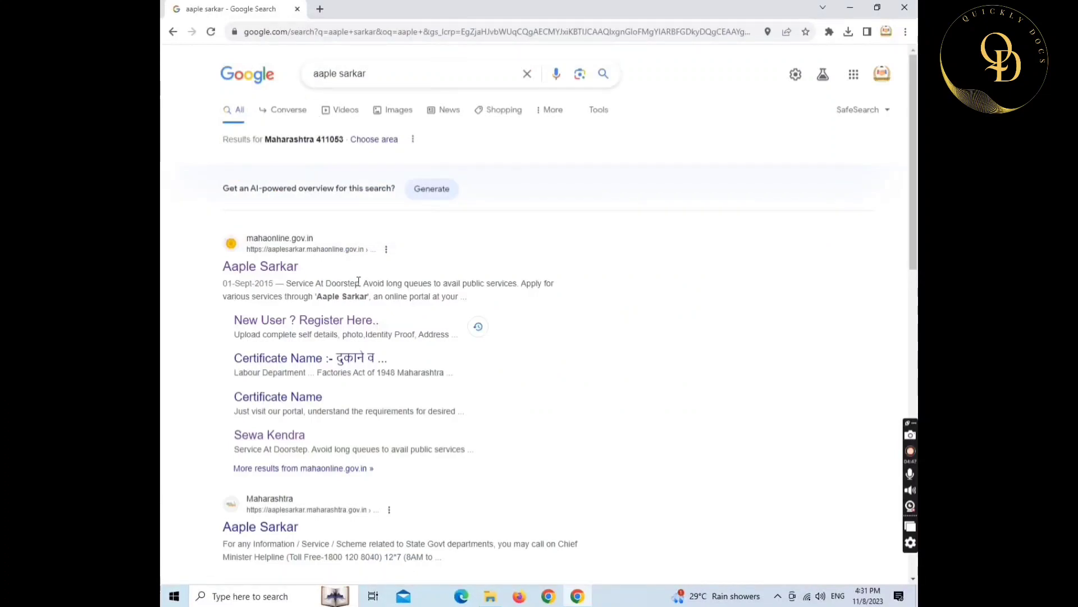
left_click(260, 271)
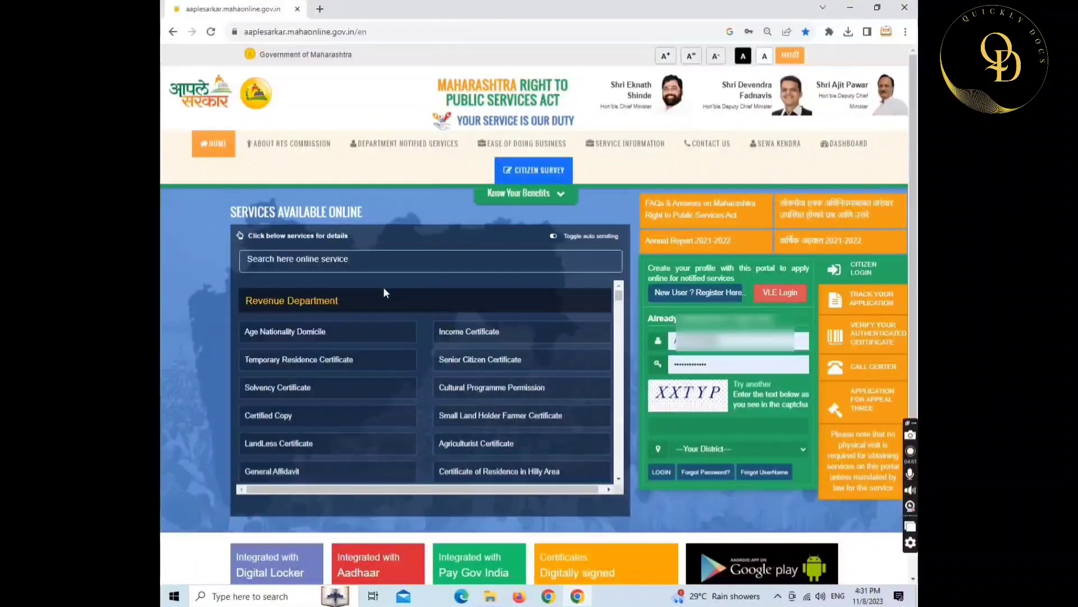
- Start a new-user registration using Option 1 (mobile OTP) with Pune as the district
left_click(682, 299)
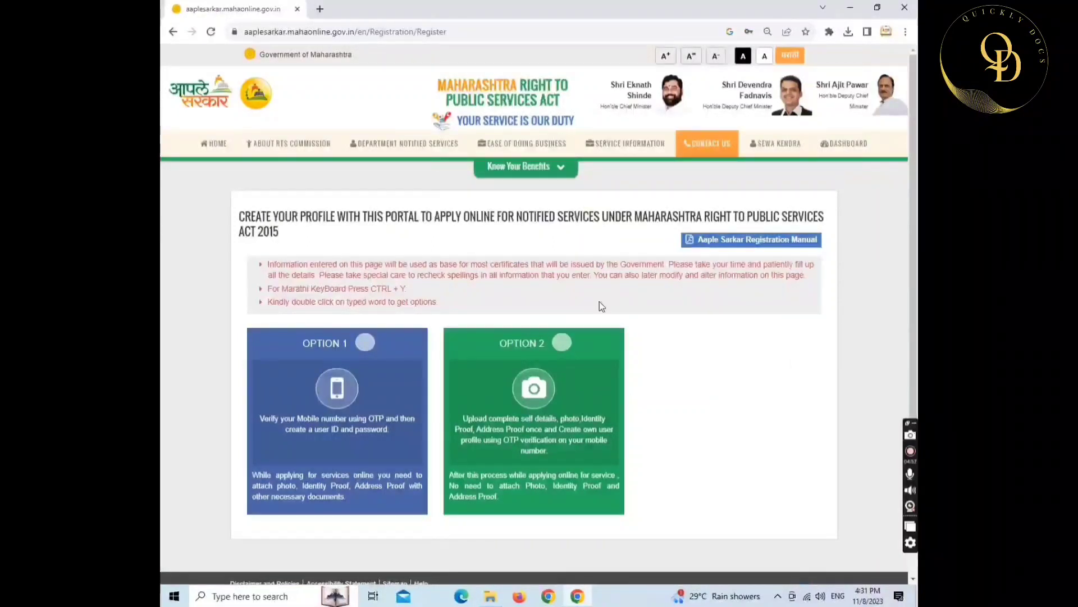
left_click(365, 341)
scroll(362, 346, "down", 4)
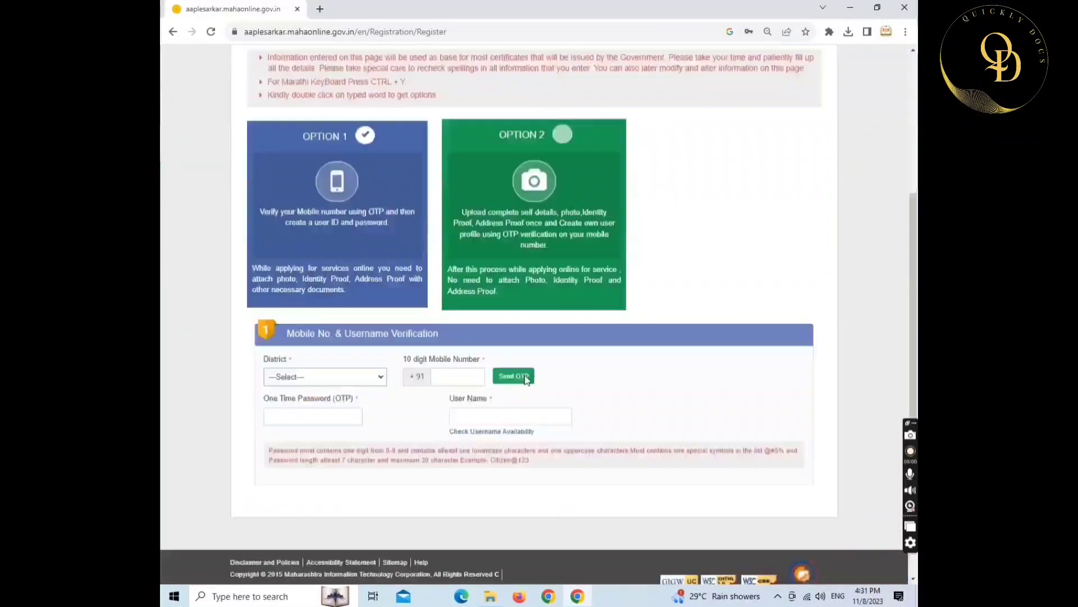
left_click(350, 348)
scroll(337, 427, "down", 5)
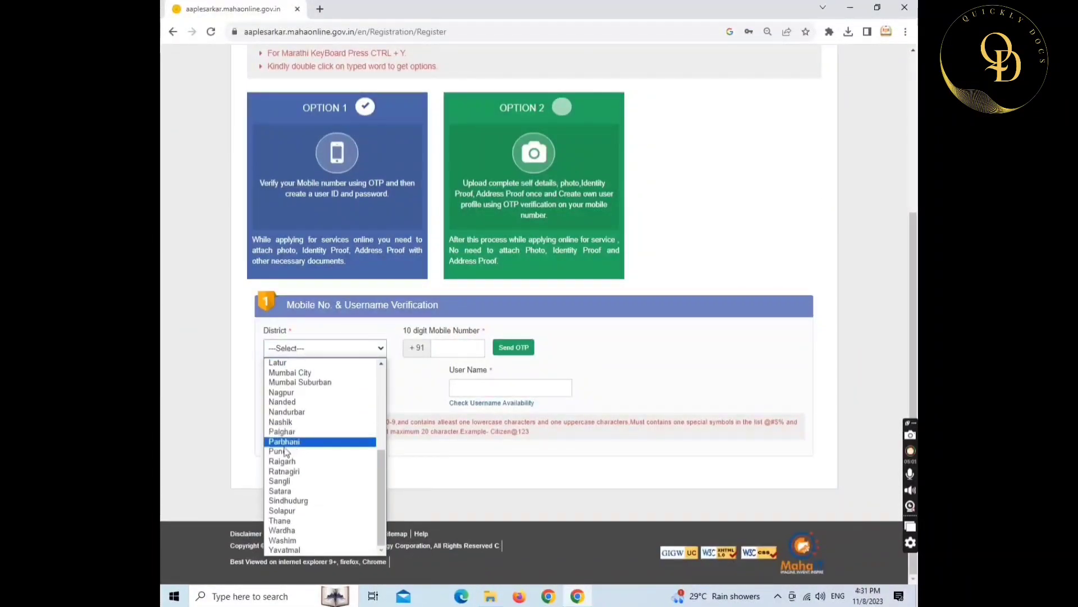
left_click(278, 452)
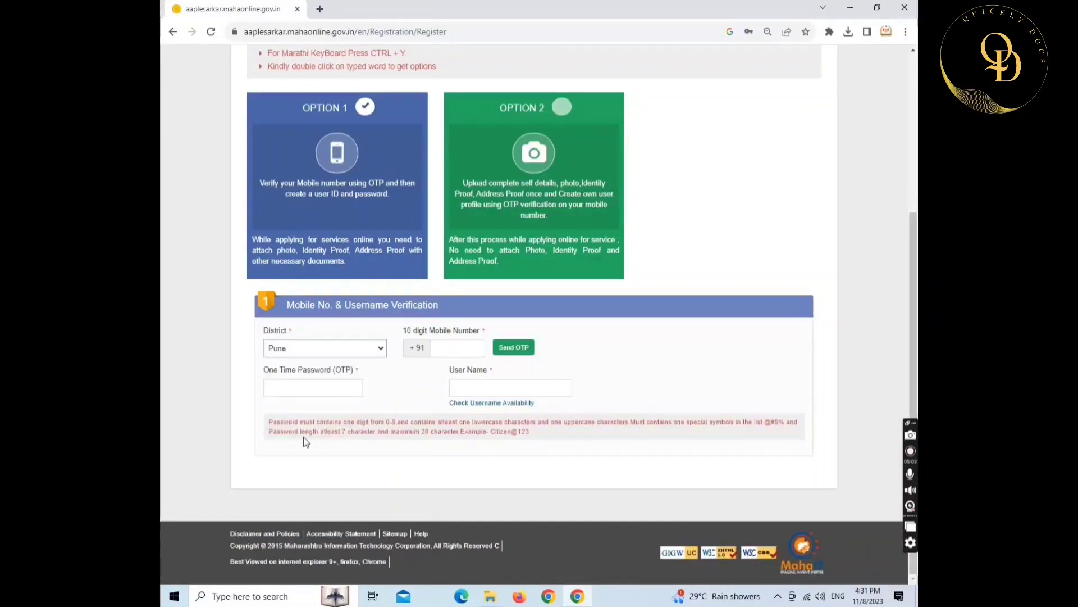
- Enter the mobile number and a user name, then confirm the user name is available
left_click(450, 348)
type("76")
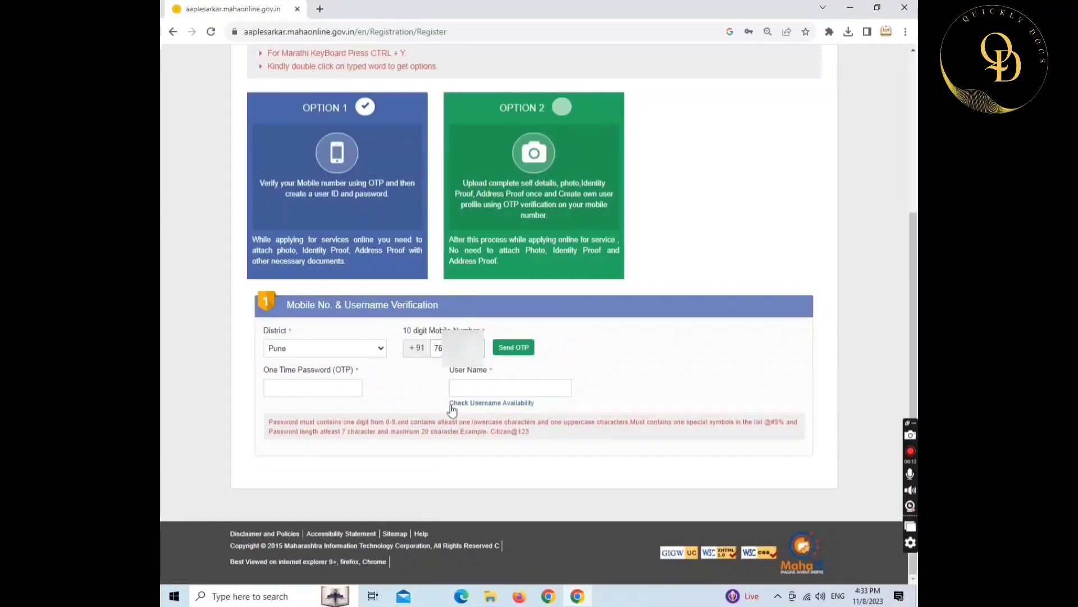
left_click(468, 389)
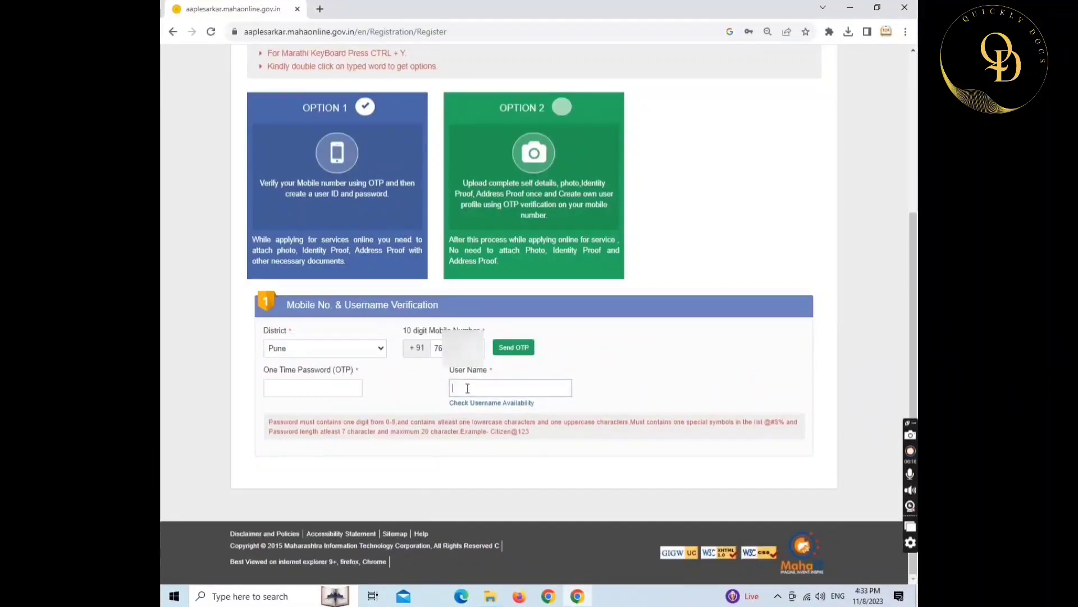
type("762")
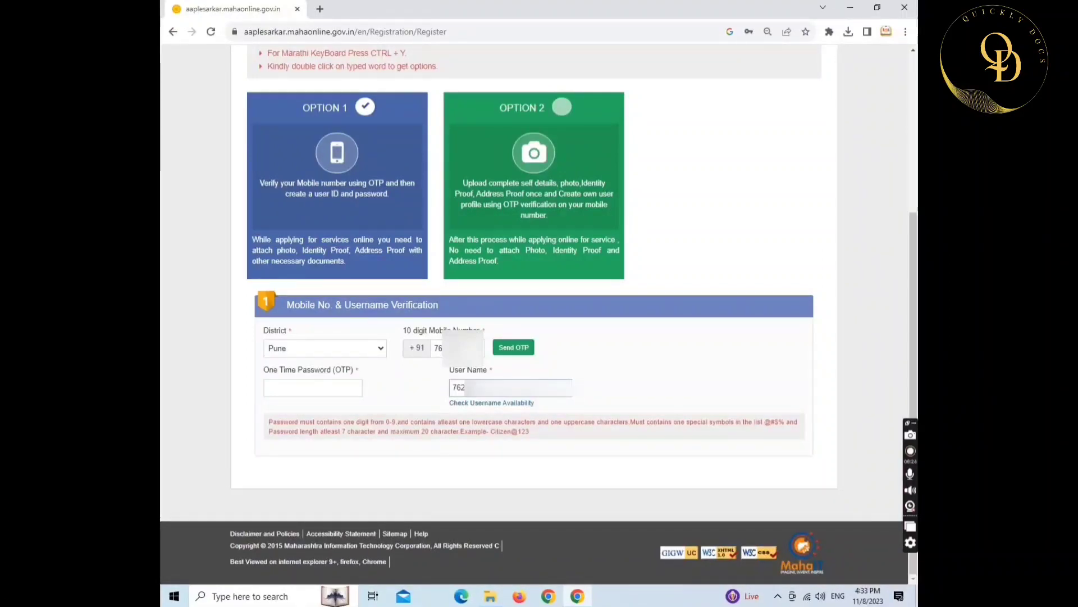
left_click(485, 405)
- Enter the account password and confirm it in the second password field
left_click(532, 346)
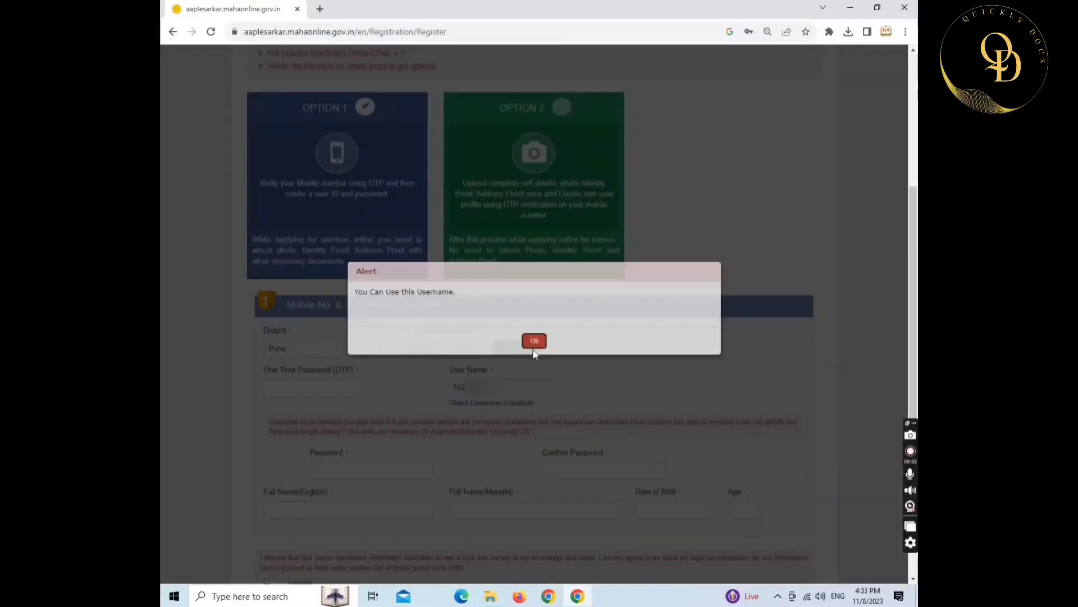
scroll(557, 430, "down", 2)
left_click(340, 352)
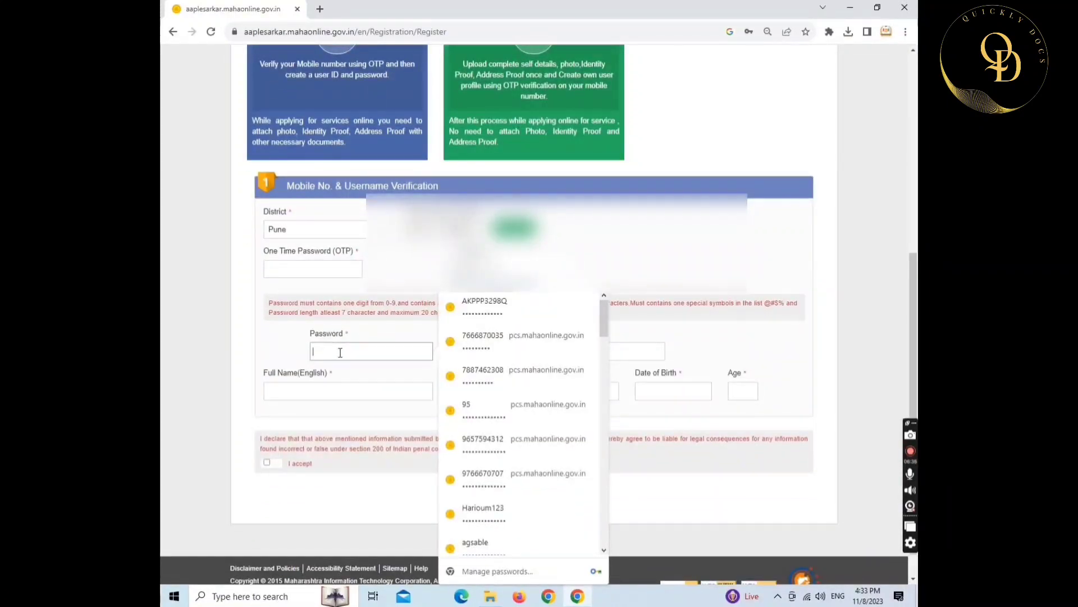
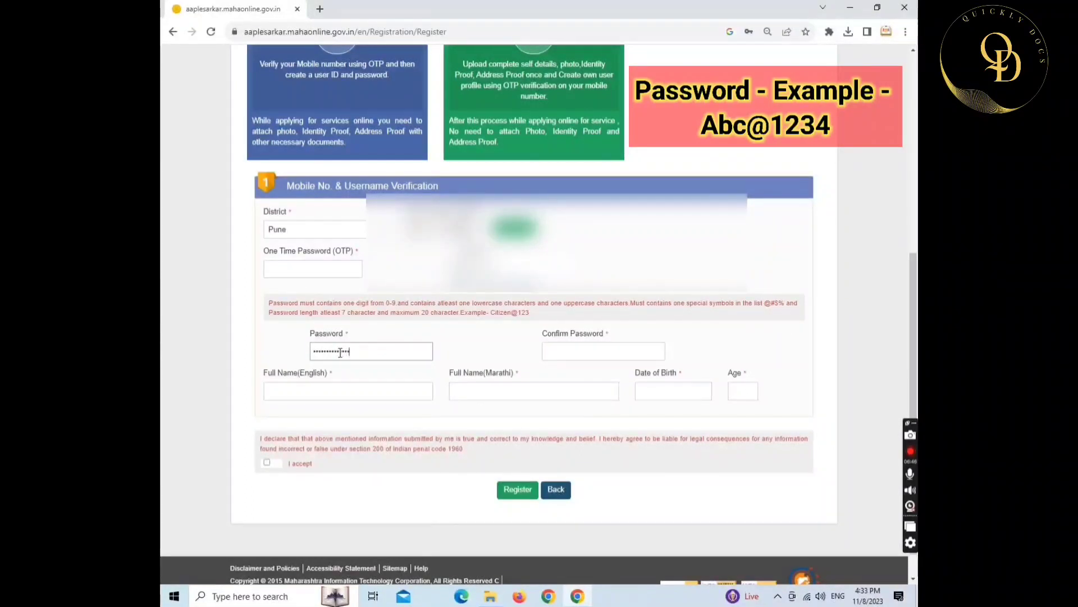
left_click(558, 352)
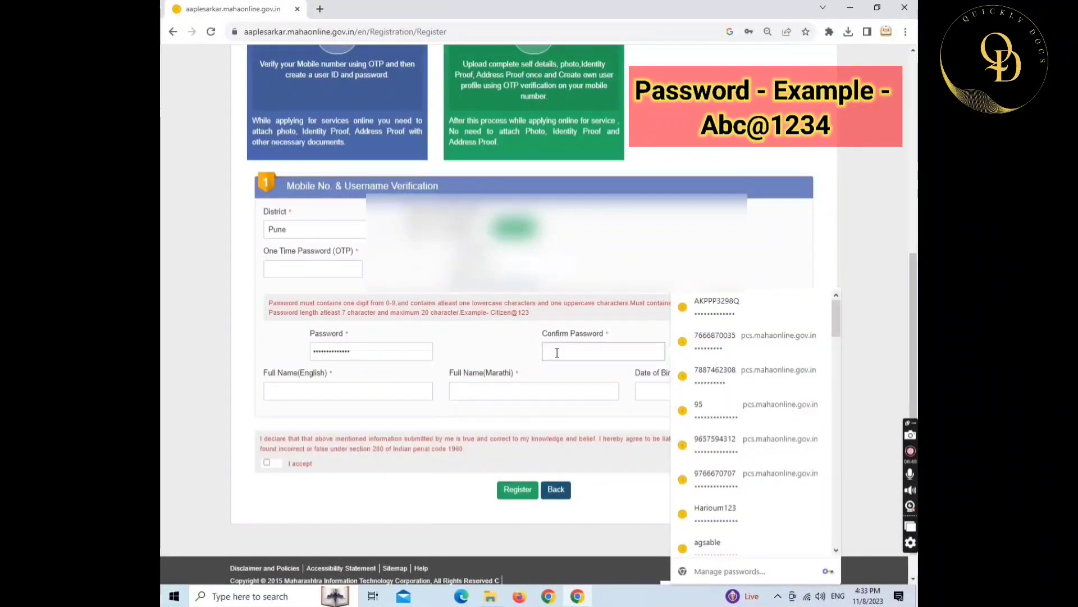
type("•")
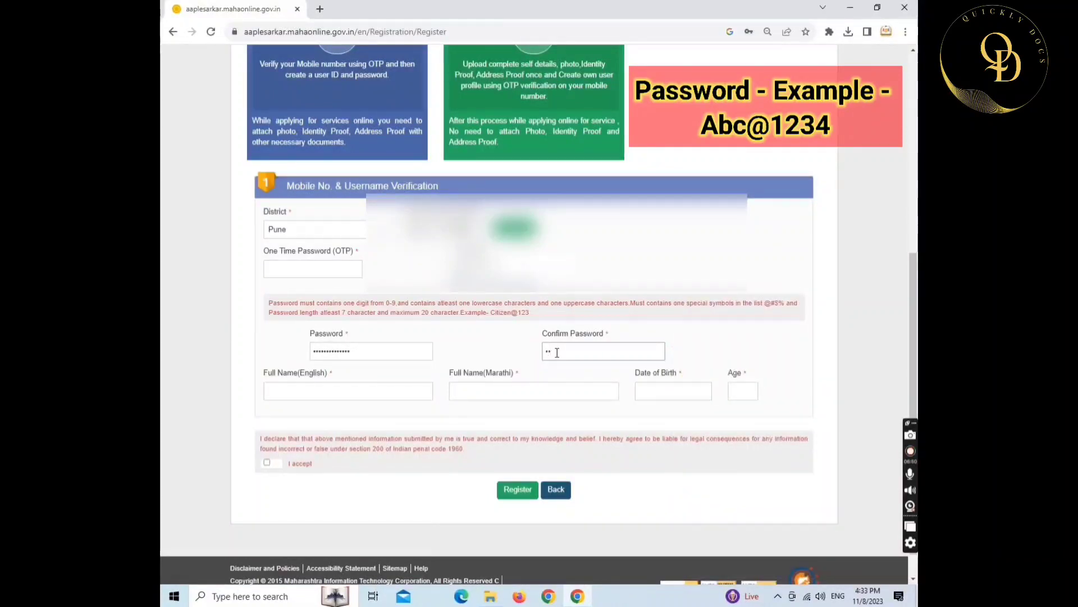
type("•••")
- Fill in the applicant's full name in English so the Marathi name is filled
left_click(340, 392)
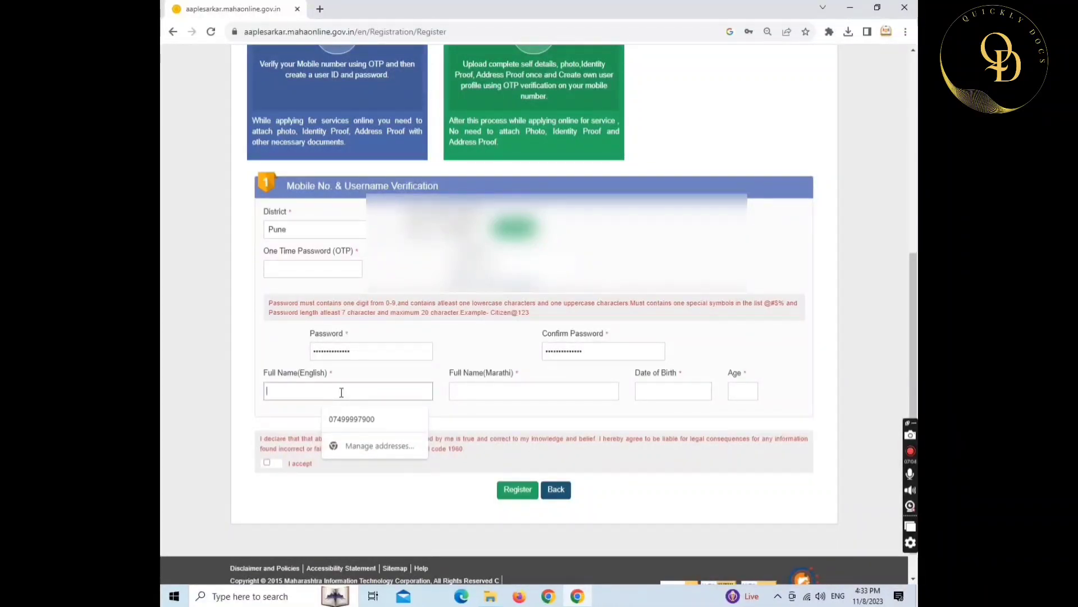
type("Re")
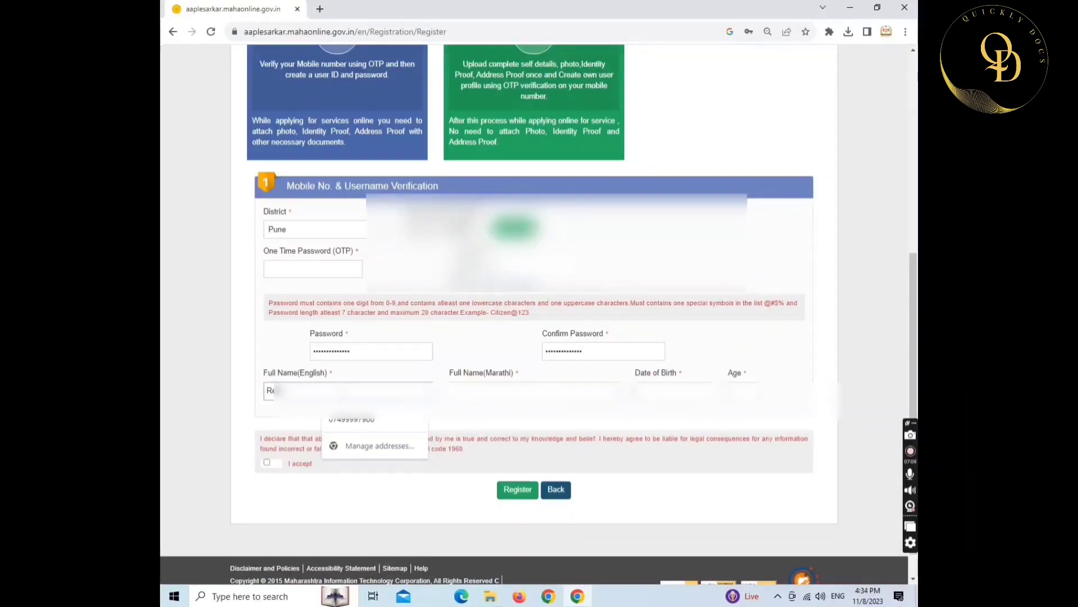
type("...")
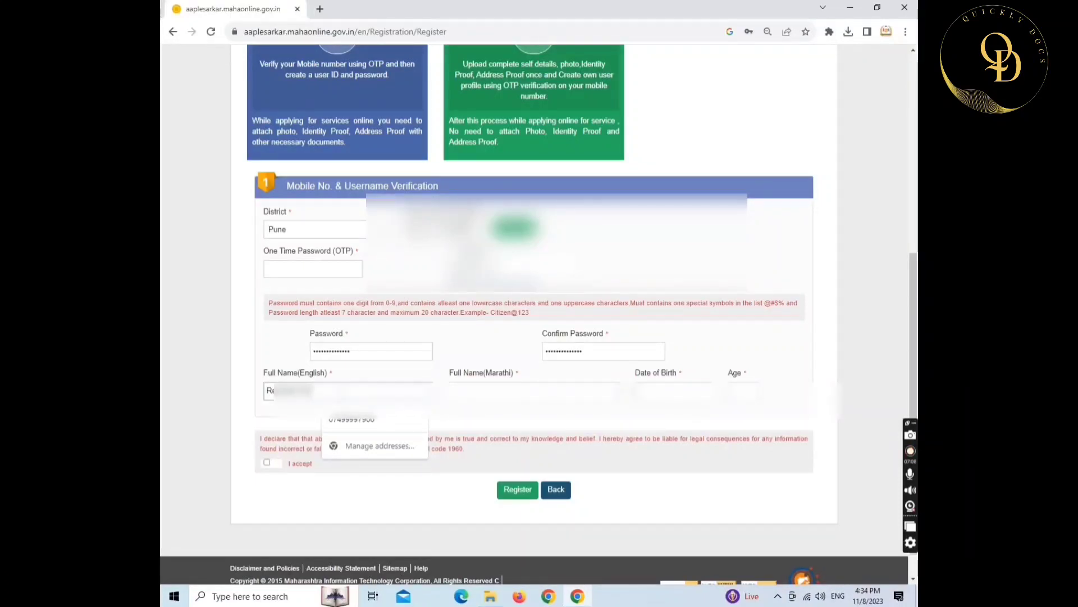
type(".........")
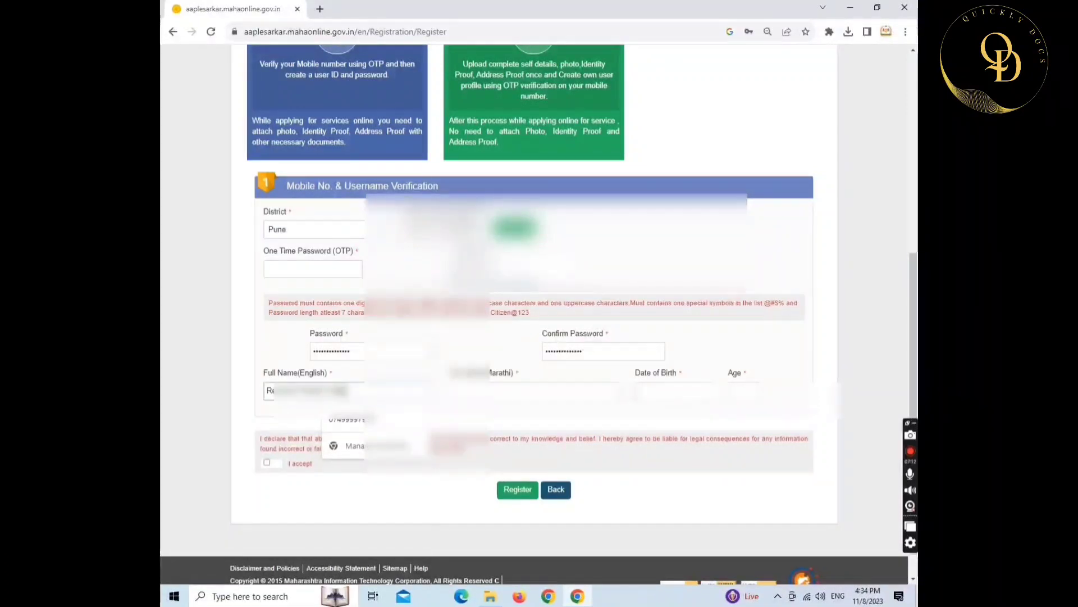
key("Tab")
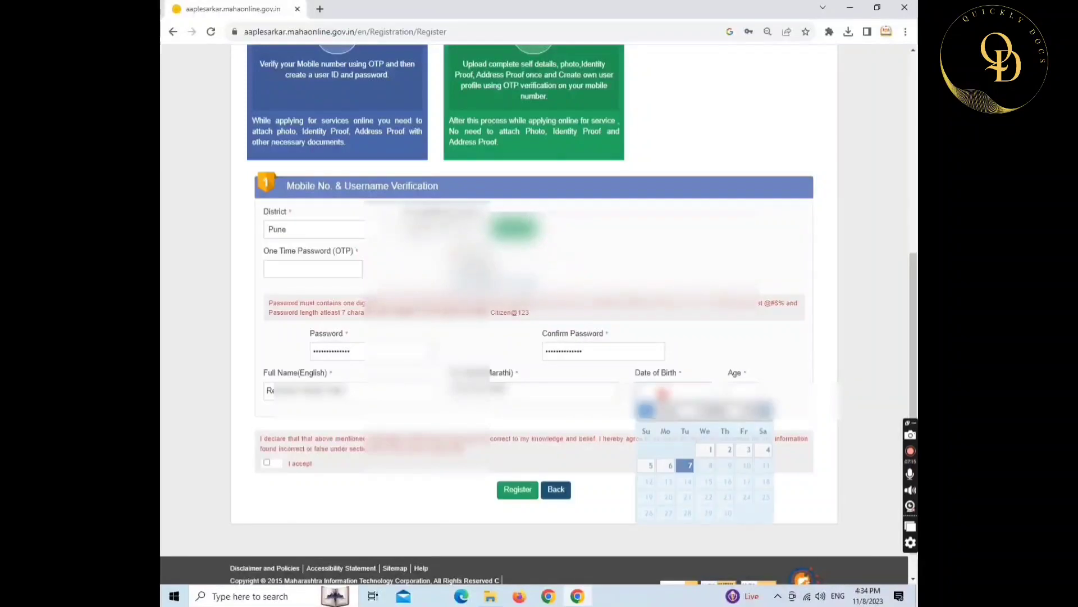
- Set the date of birth, accept the declaration, verify the mobile OTP and submit the registration
left_click(685, 466)
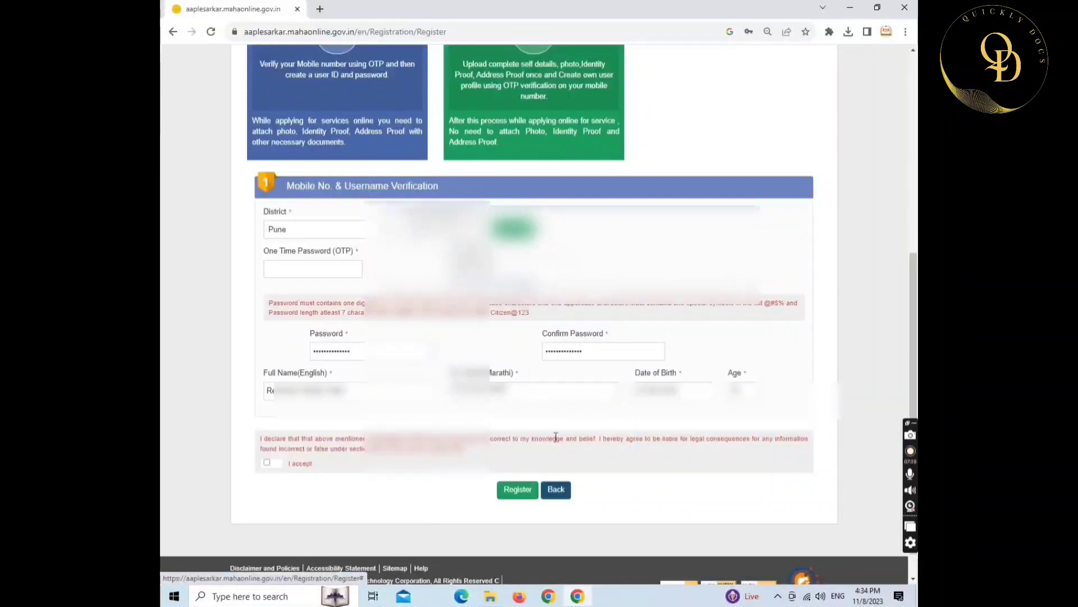
left_click(268, 463)
scroll(522, 298, "up", 1)
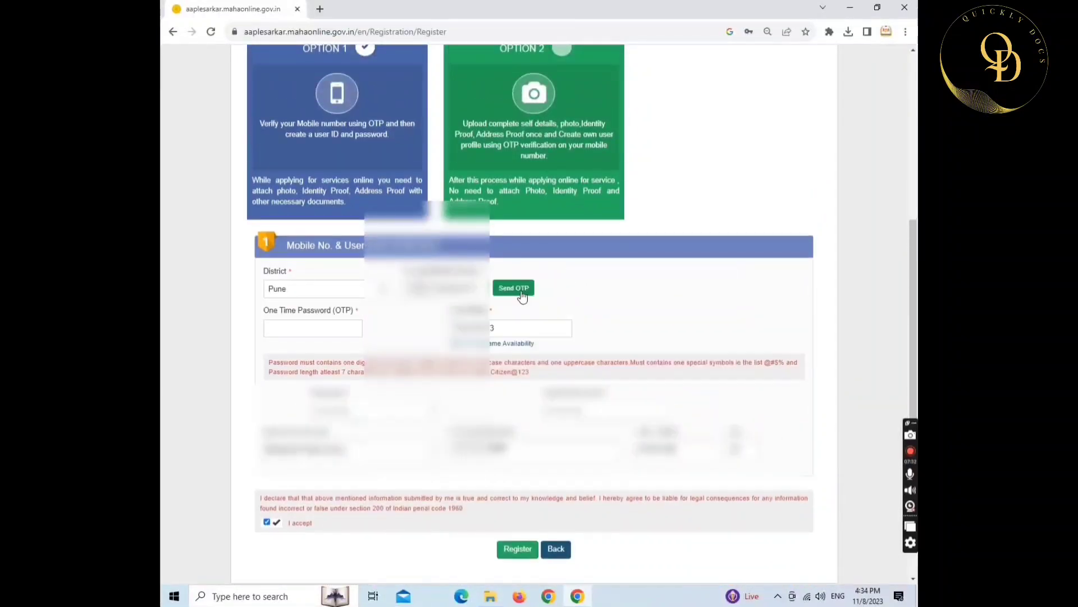
left_click(521, 291)
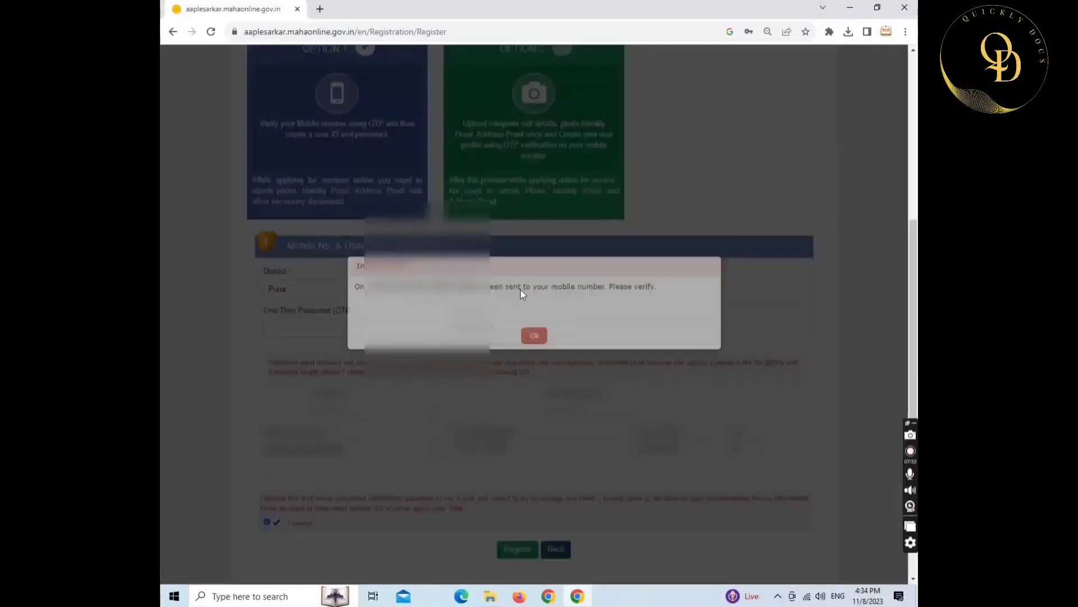
left_click(532, 345)
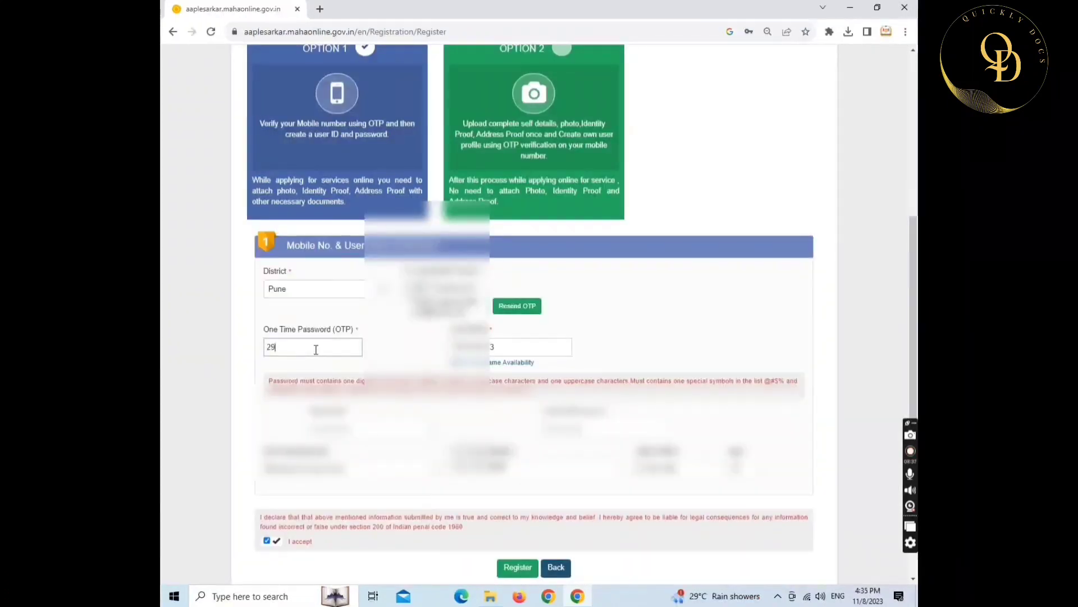
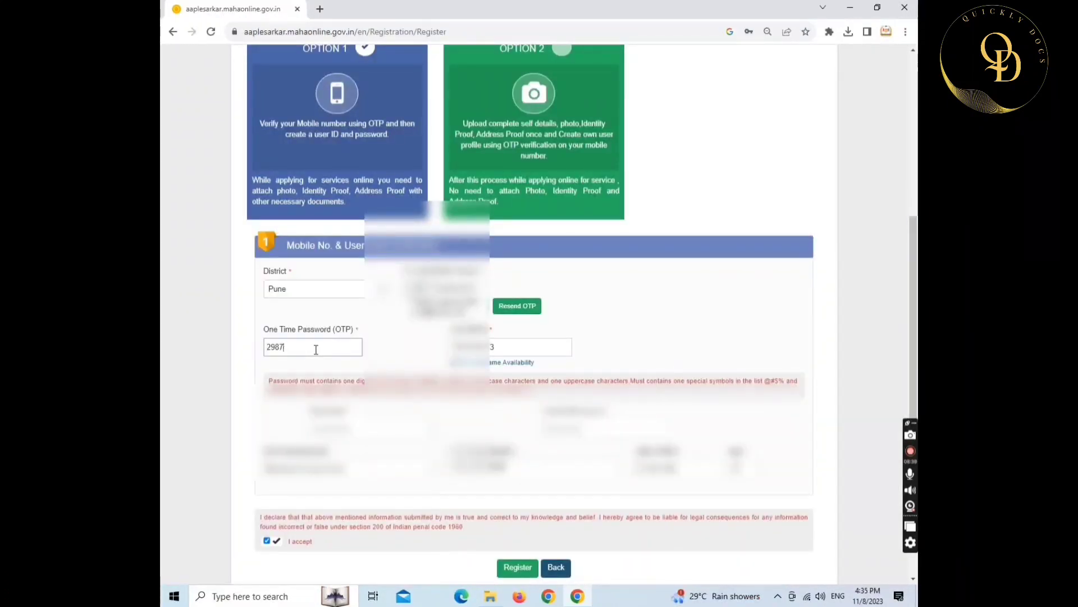
scroll(316, 349, "down", 2)
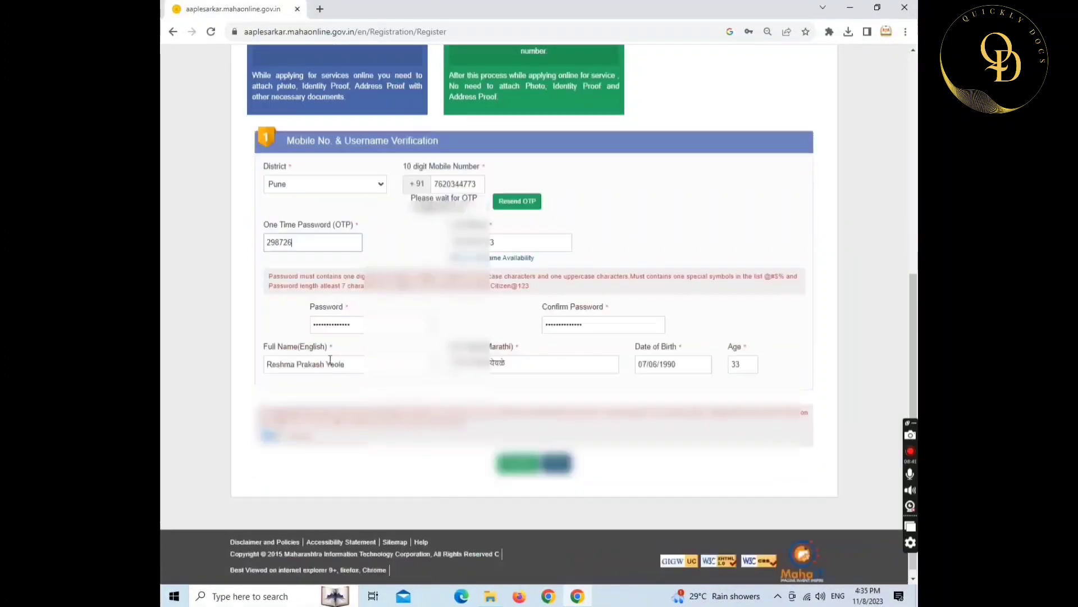
left_click(516, 456)
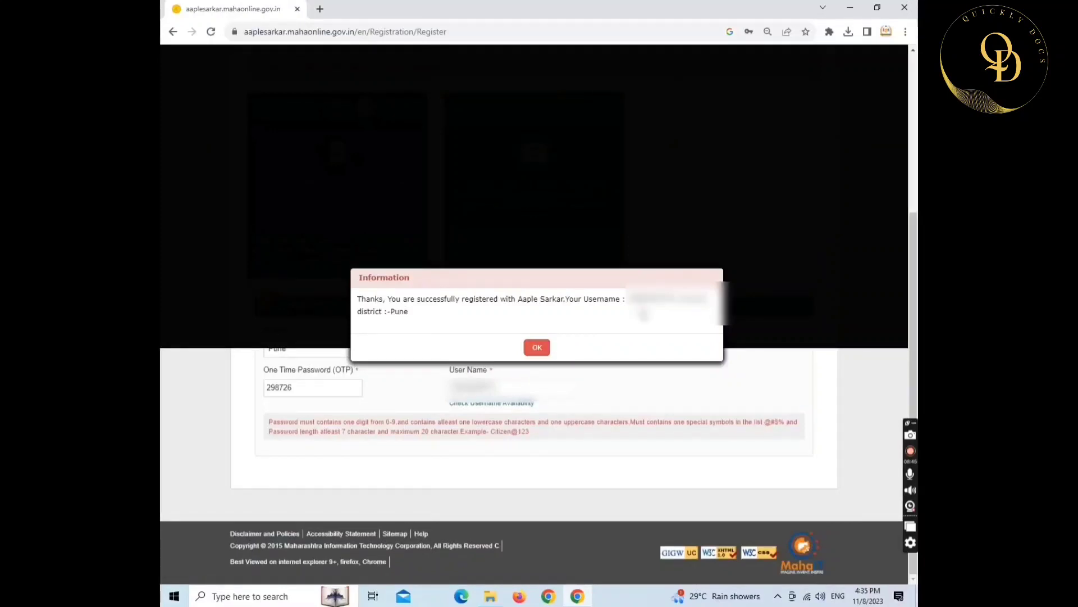
double_click(649, 299)
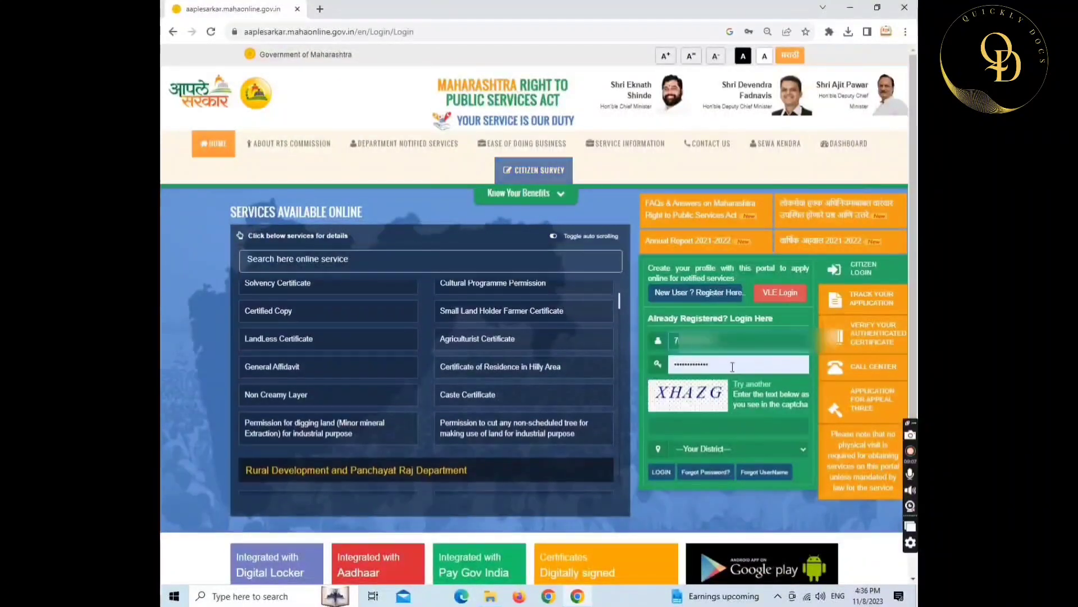
- Log in with the account password, the captcha text and district Pune
double_click(731, 365)
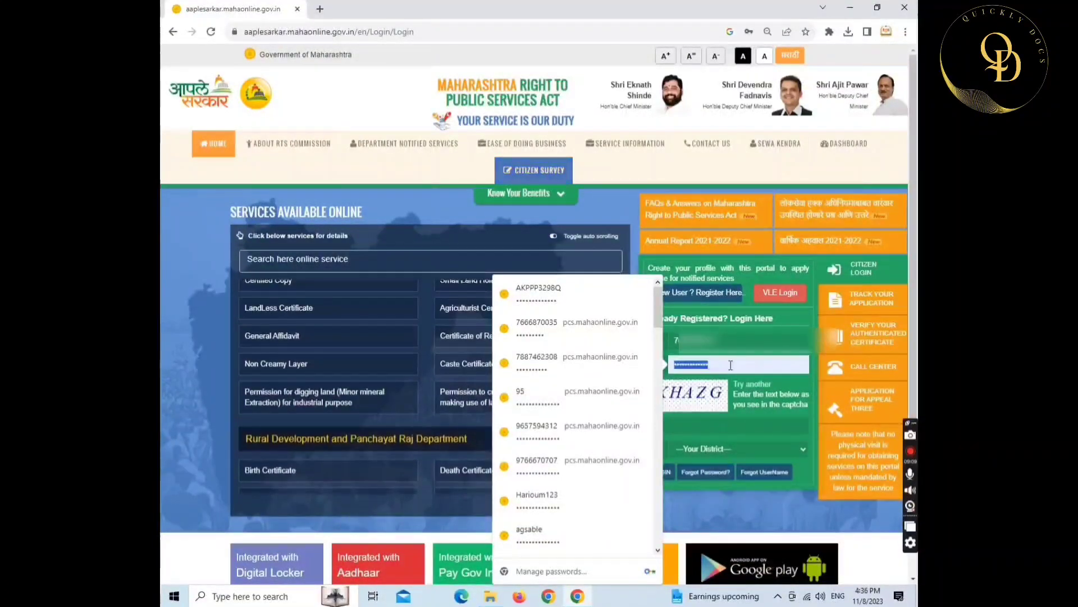
type("•")
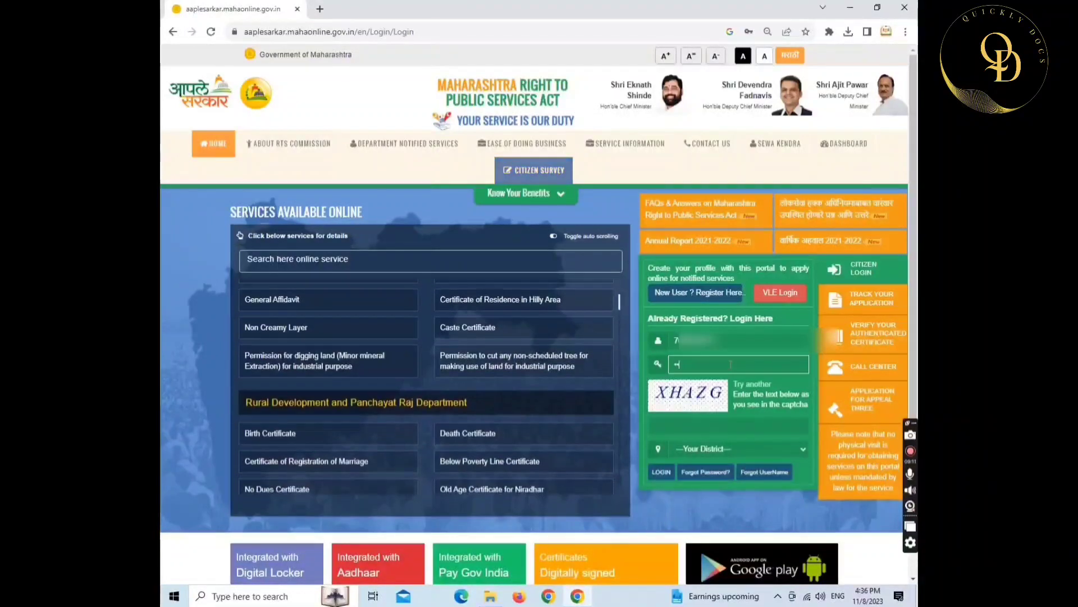
type("••••••••")
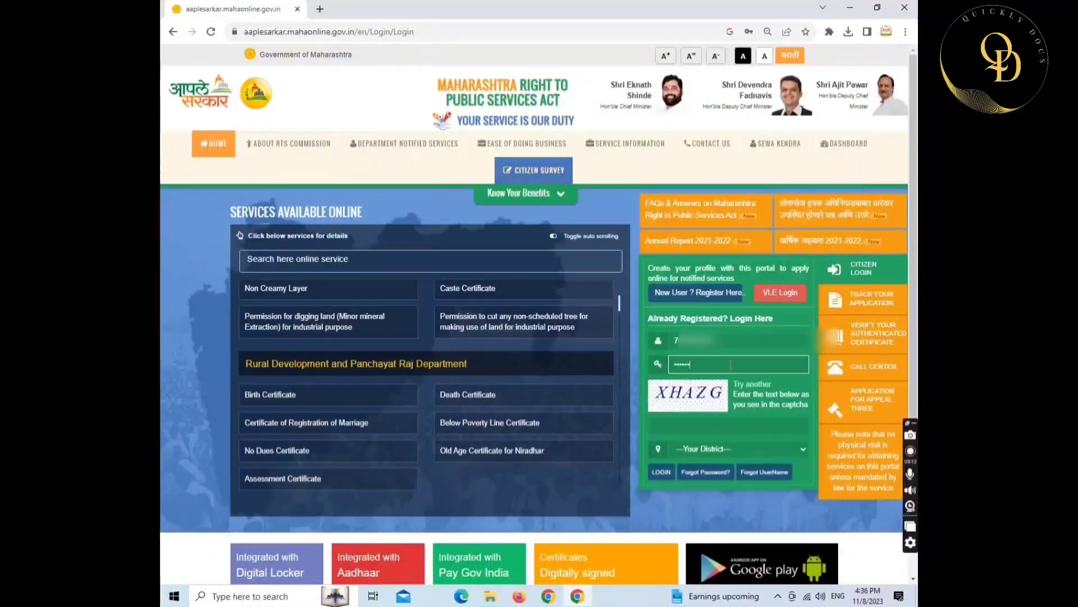
type("••••")
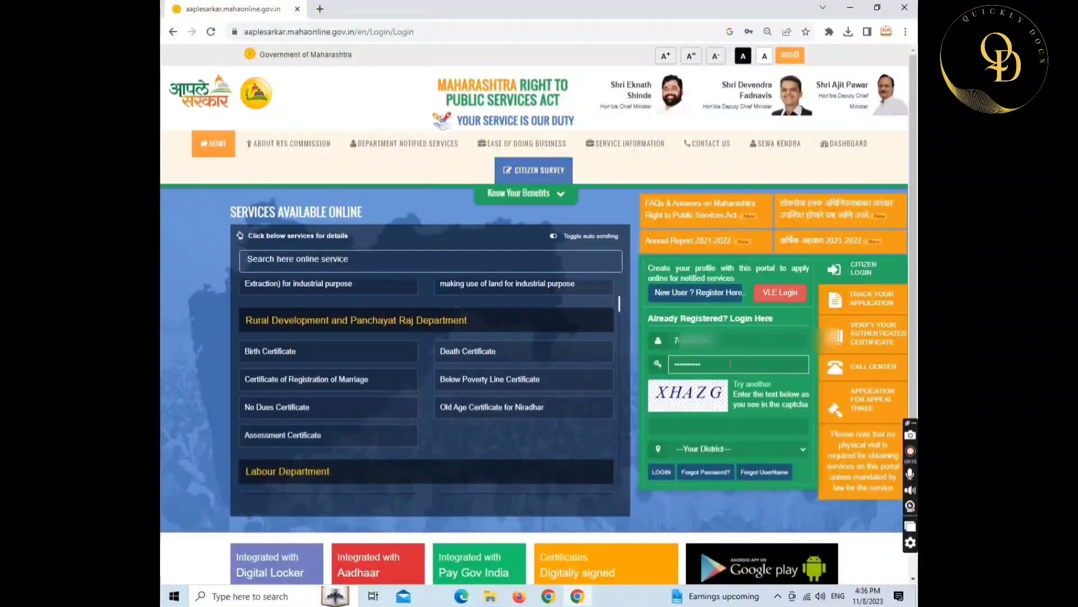
left_click(717, 426)
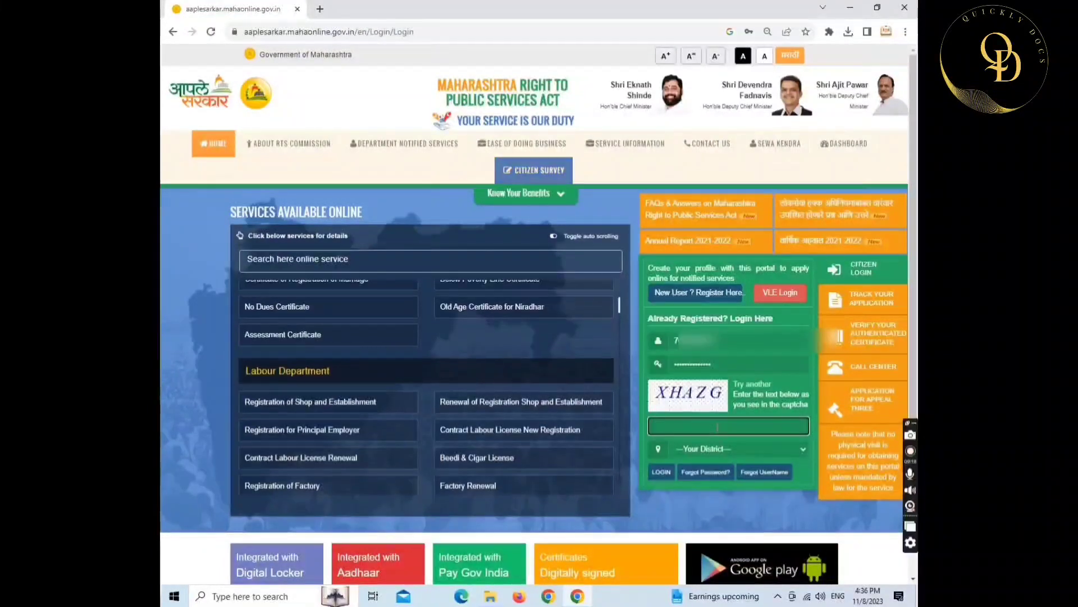
type("XHAZG")
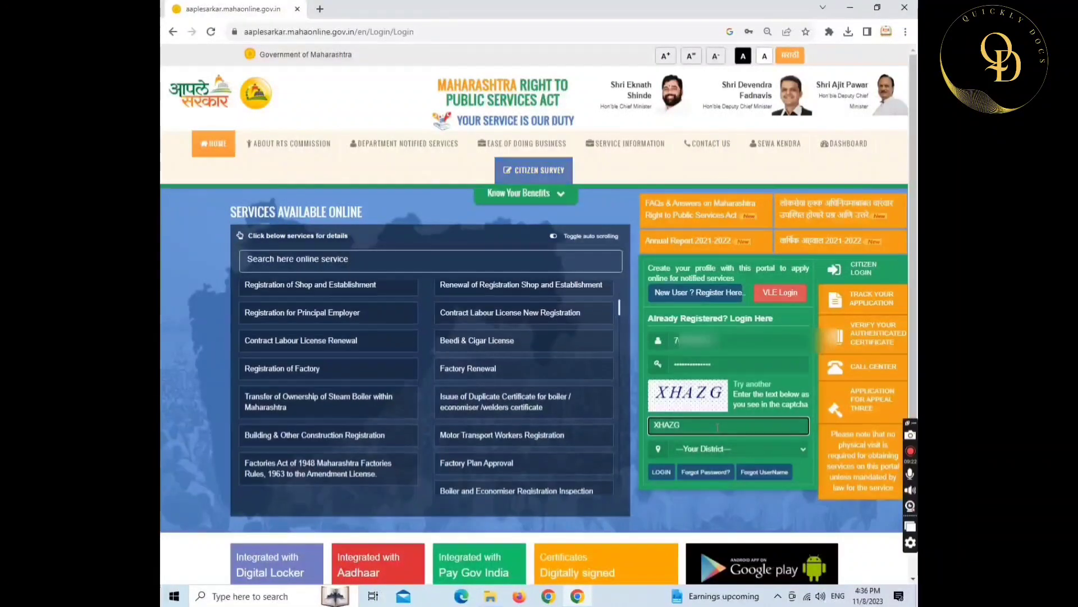
left_click(730, 448)
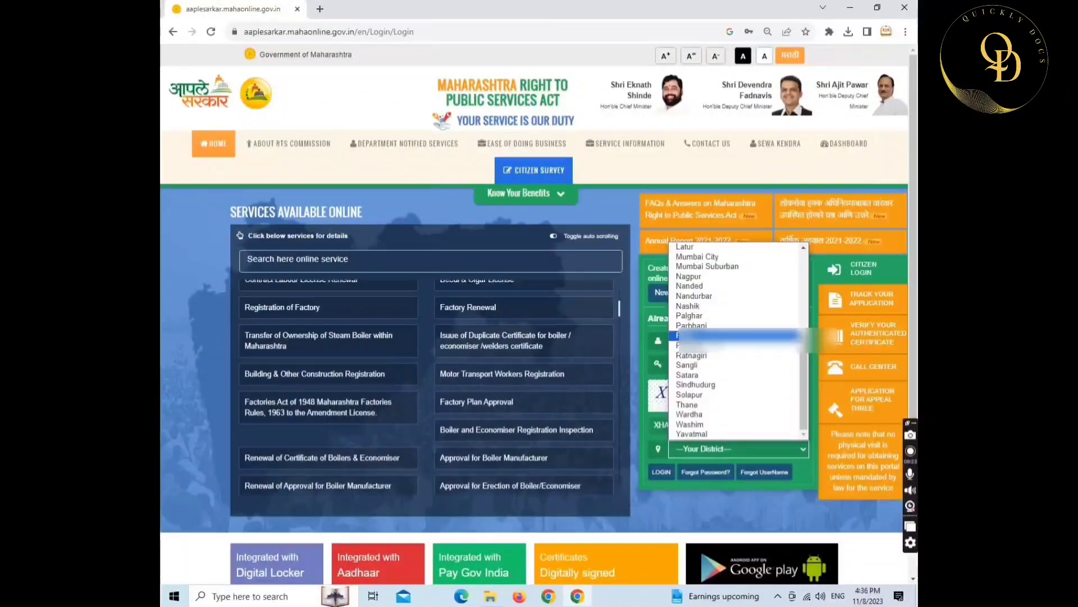
left_click(683, 336)
left_click(662, 471)
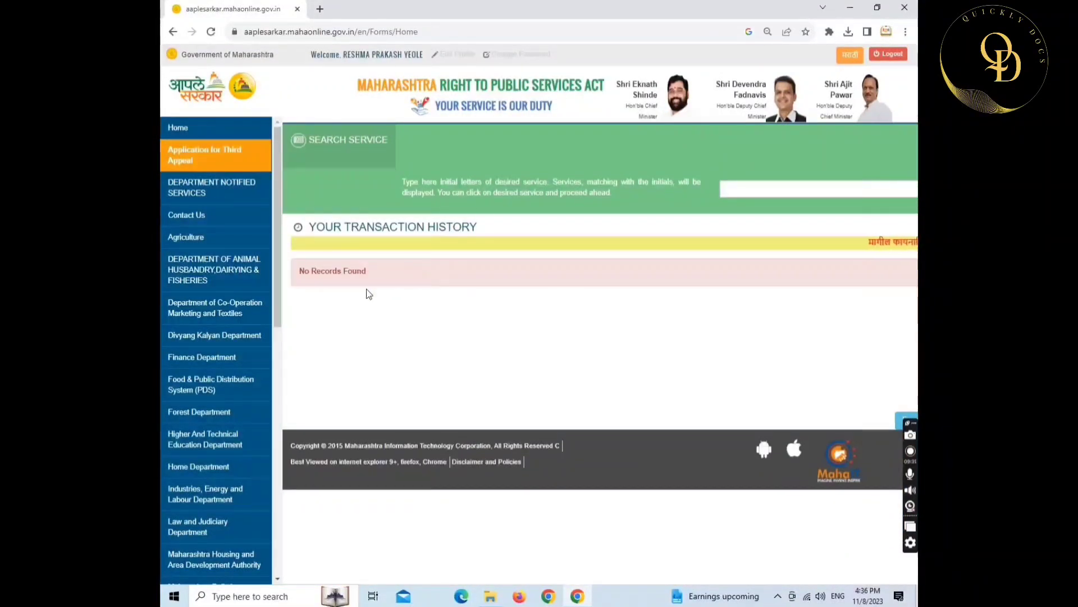
- Under Industries, Energy and Labour, choose Labour Department's Shop and Establishment Registration and proceed to the LMS portal
scroll(215, 361, "down", 2)
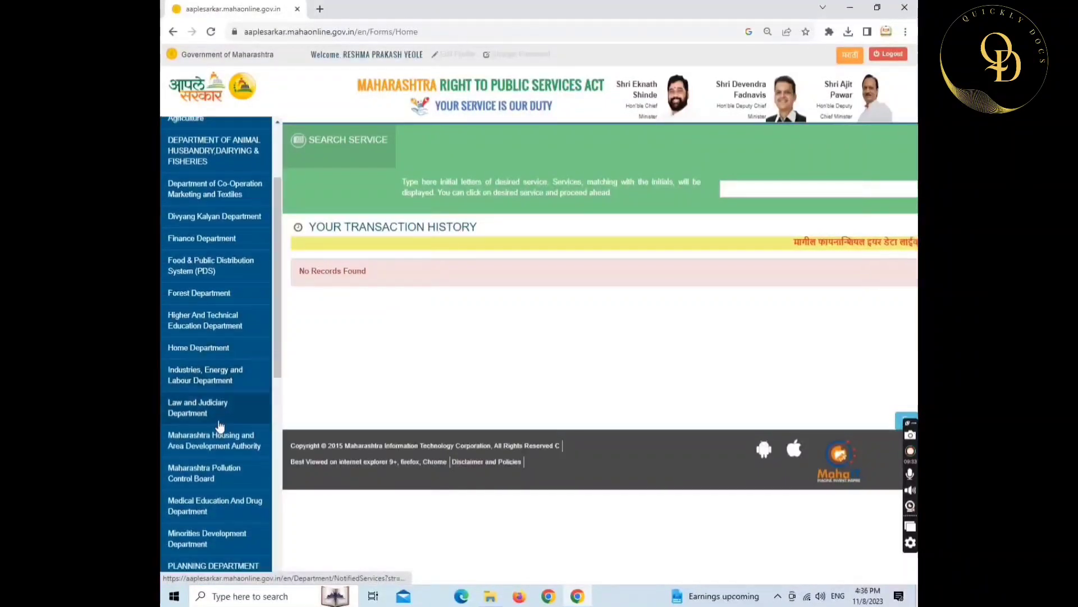
scroll(219, 416, "down", 1)
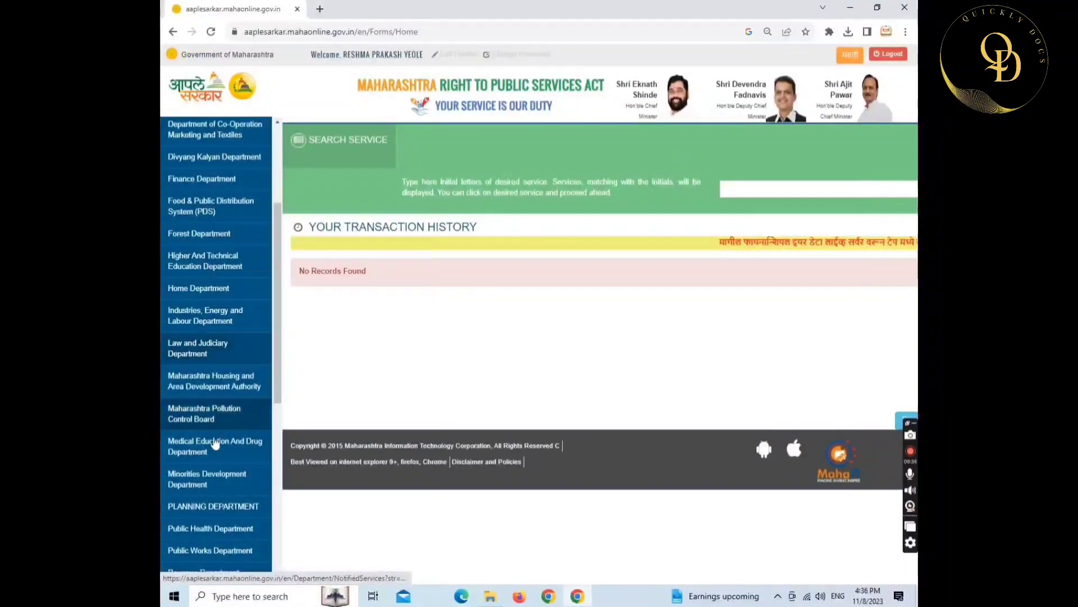
scroll(223, 453, "down", 1)
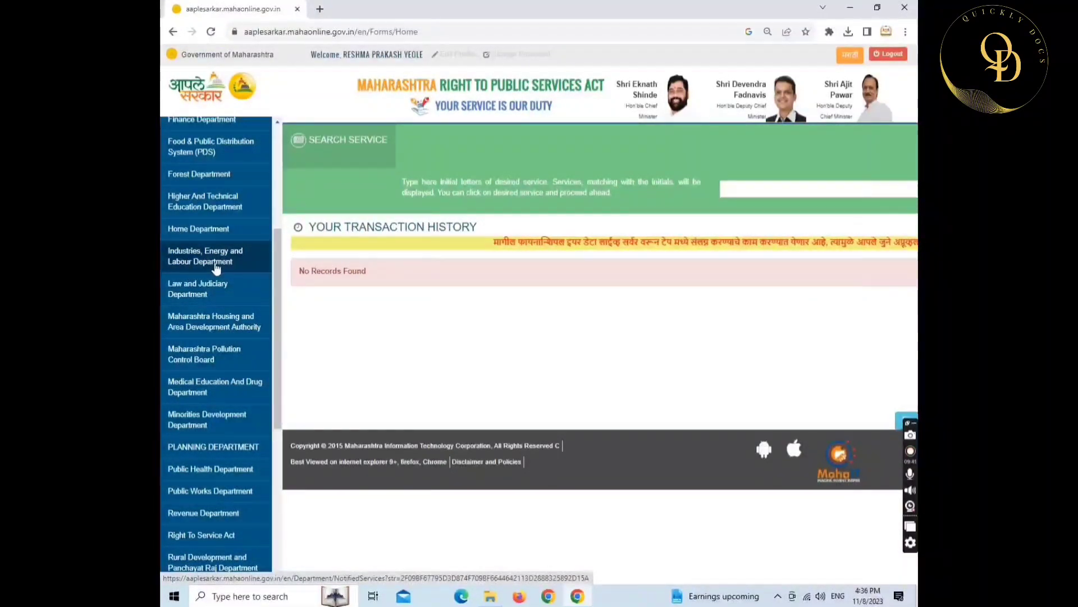
left_click(223, 262)
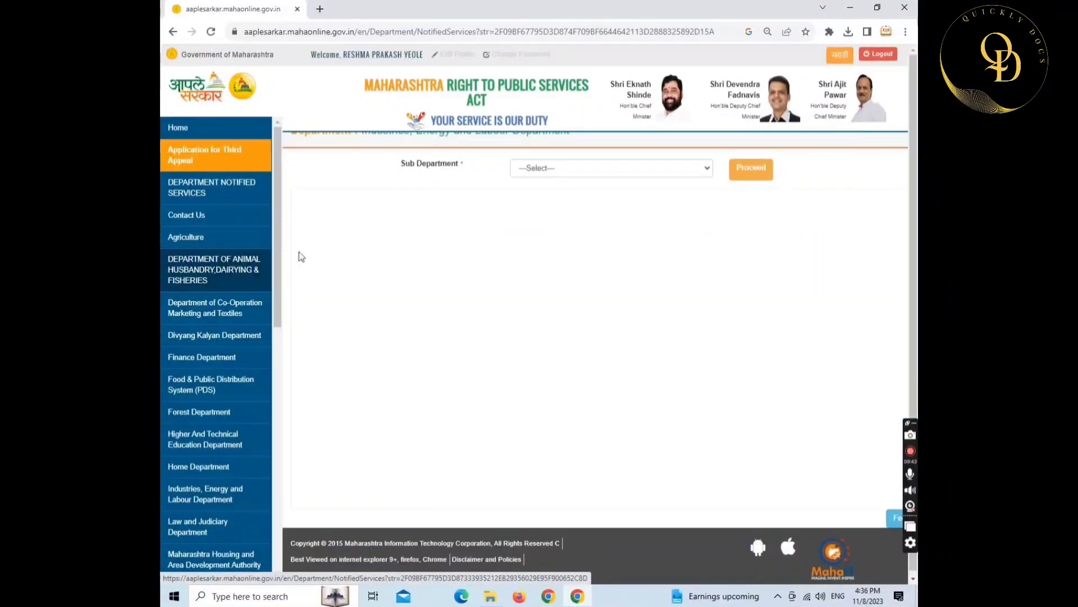
left_click(576, 169)
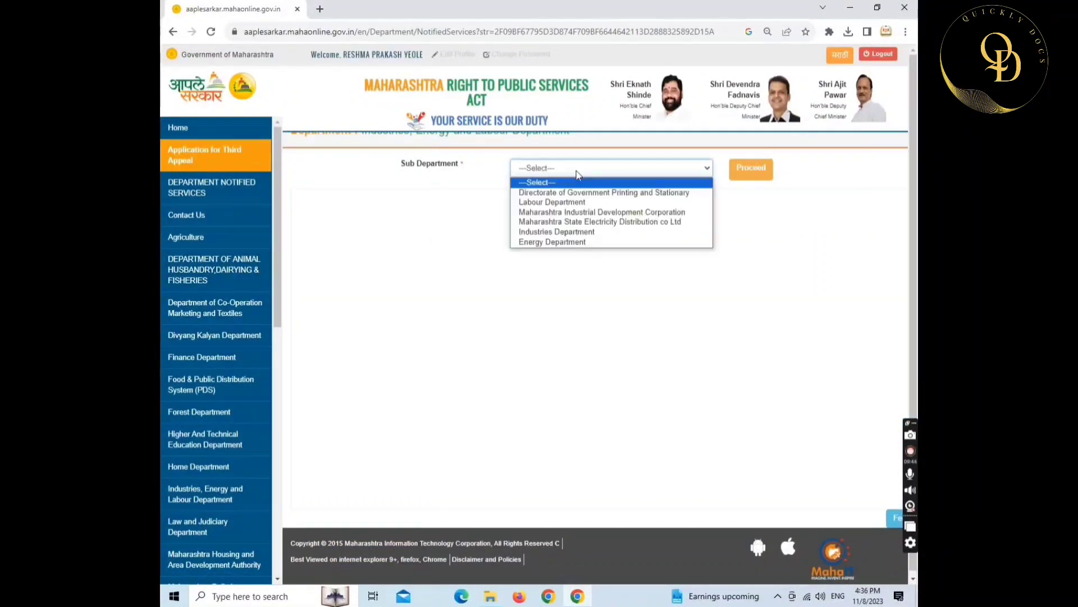
left_click(556, 204)
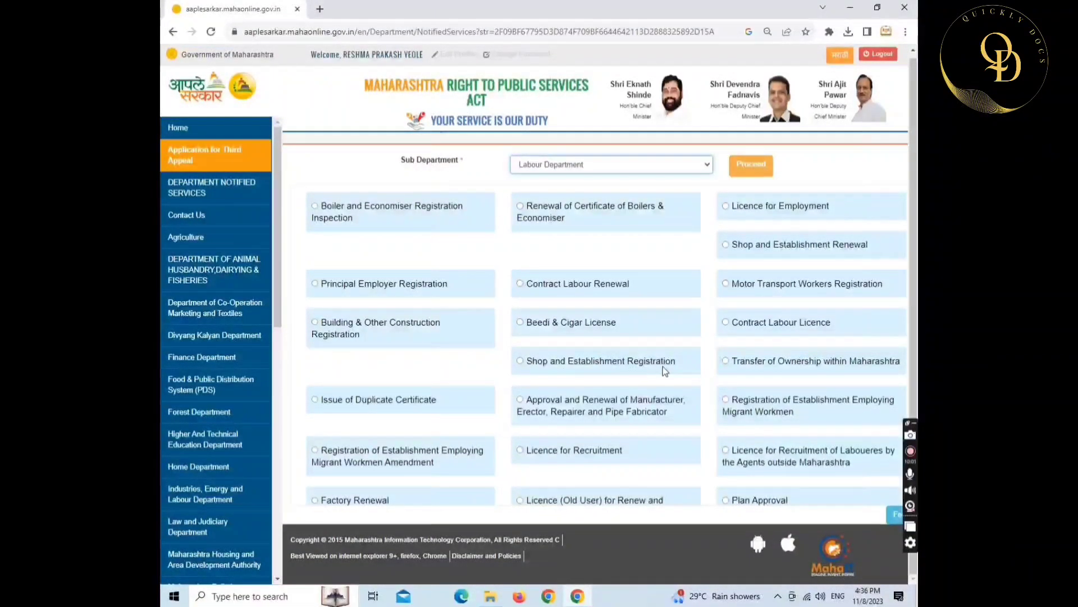
left_click(520, 361)
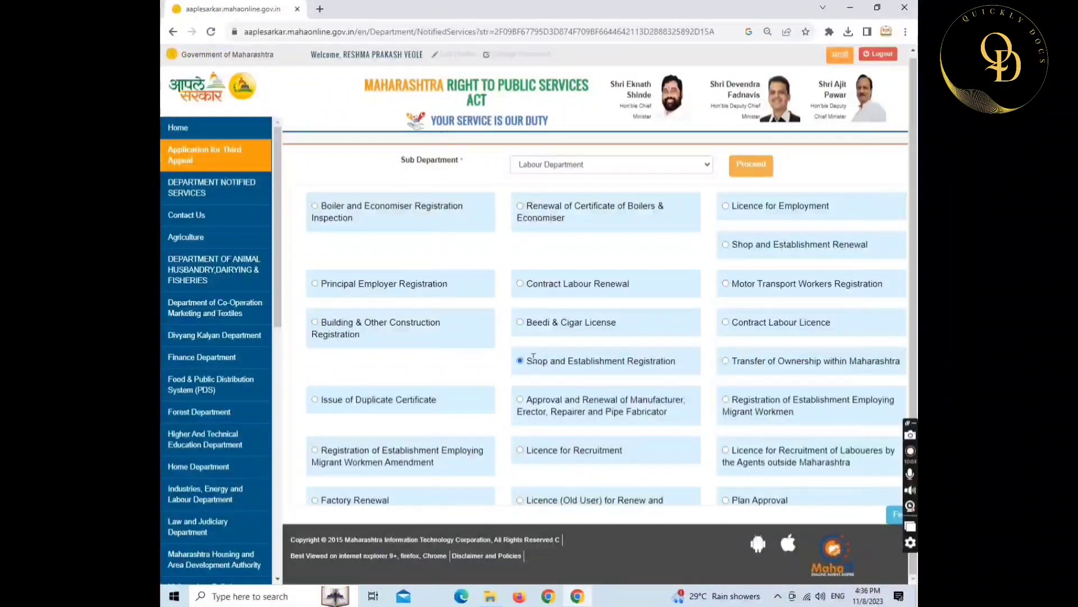
left_click(740, 172)
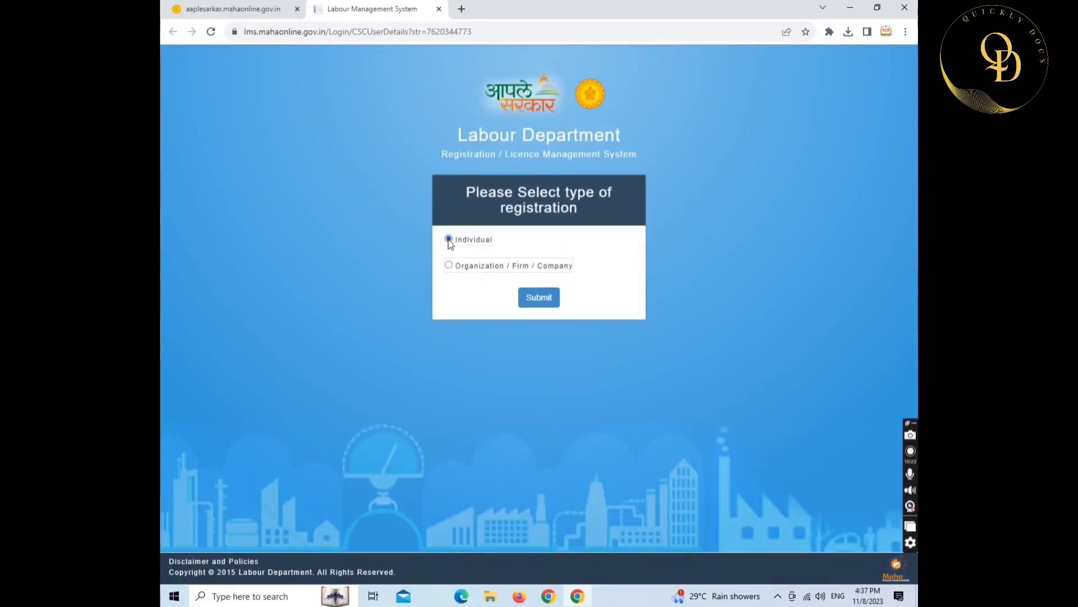
- Register as Individual and open the Shop and Establishment Intimation (0 to 9 Workers) application form
left_click(534, 302)
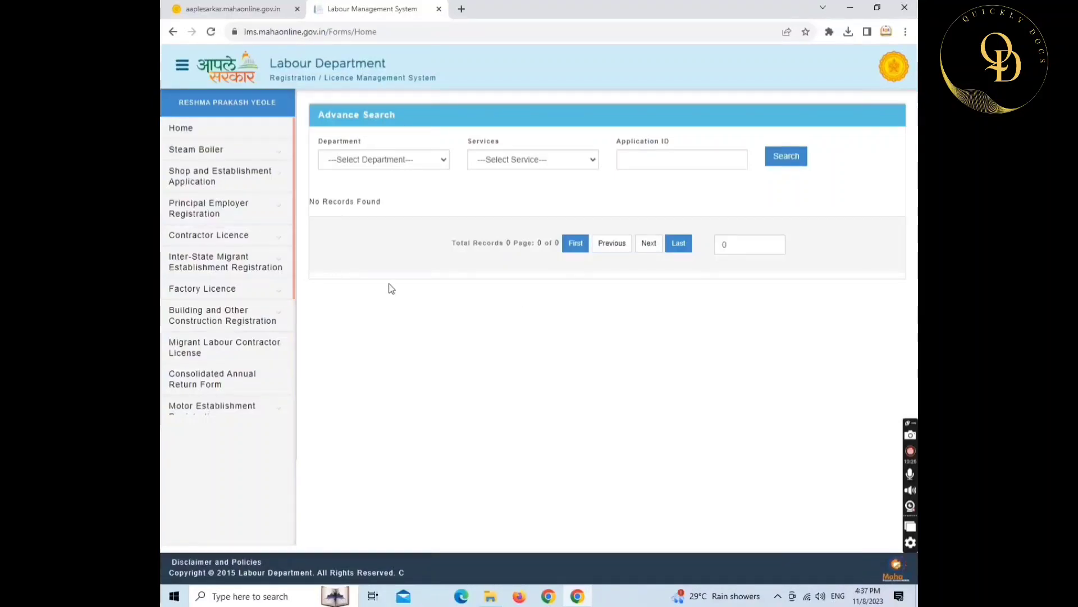
left_click(235, 182)
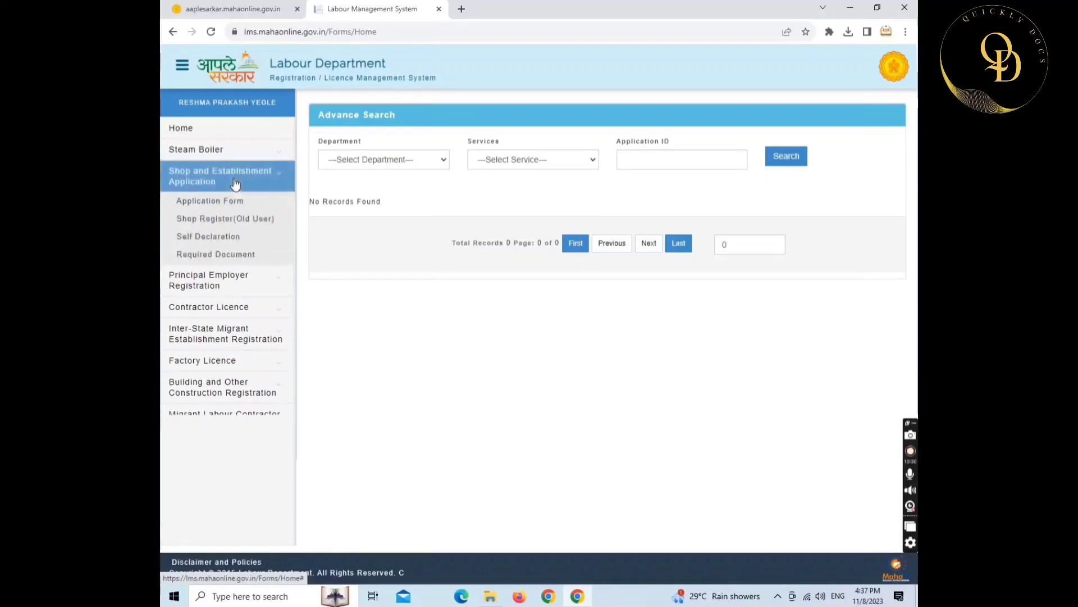
left_click(216, 204)
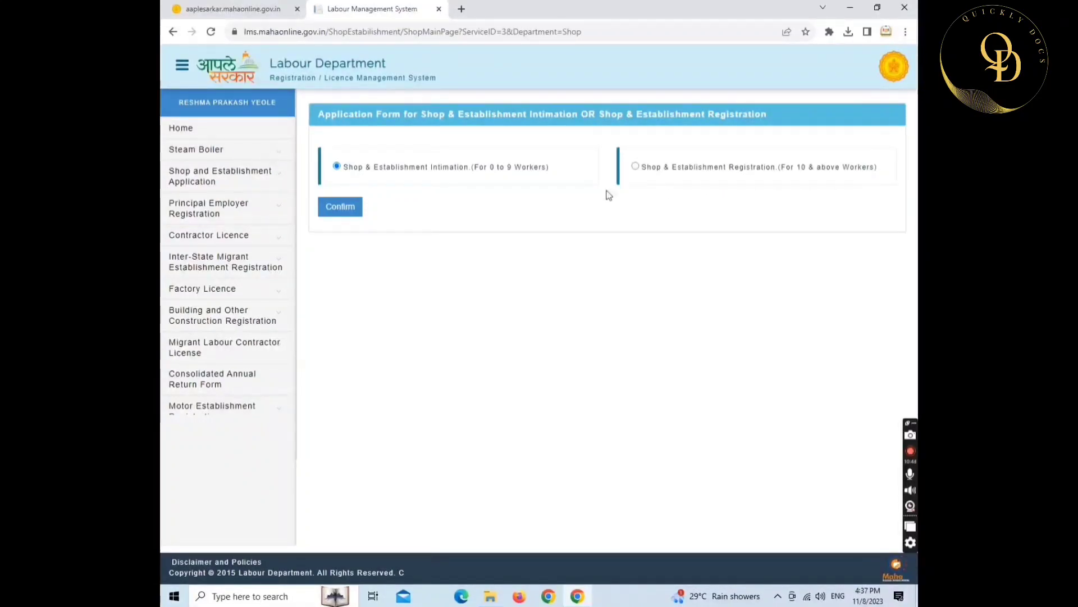
left_click(347, 209)
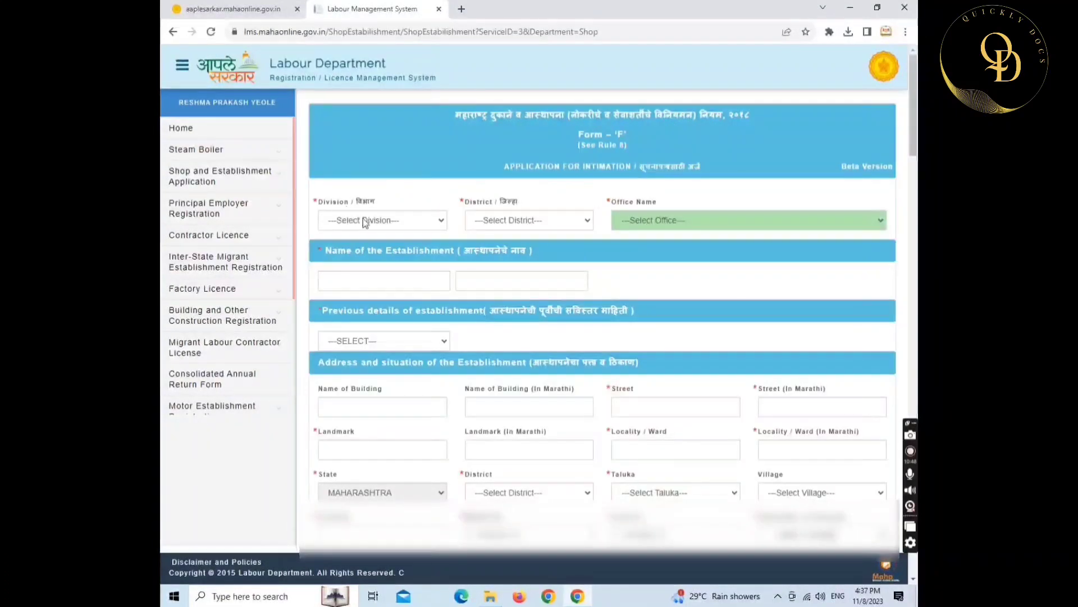
- Set division and district to Pune and the office to Deputy Commissioner of Labour, Pune
left_click(367, 221)
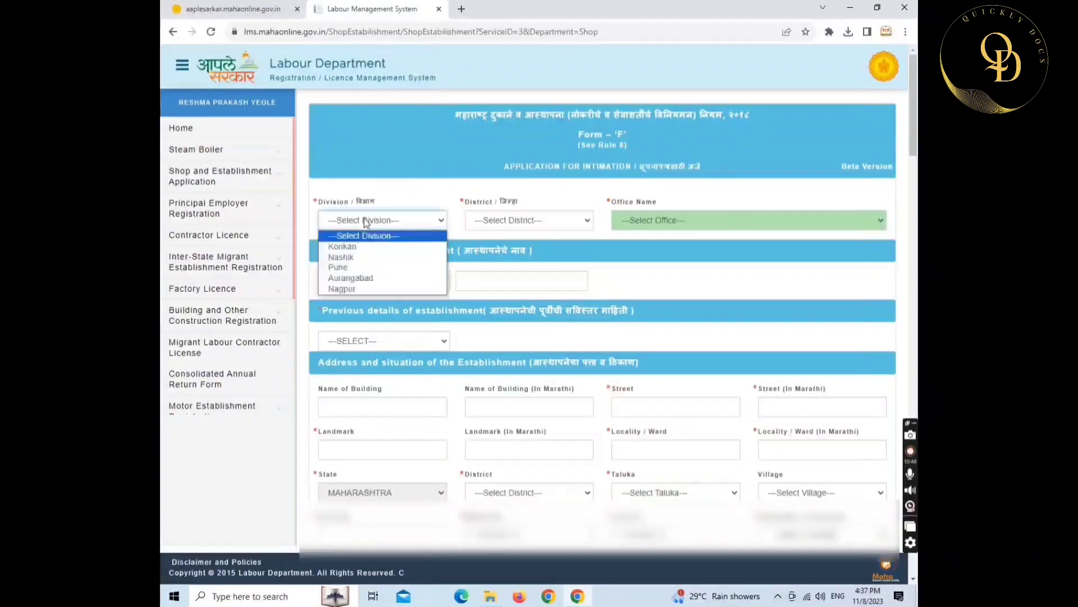
left_click(362, 268)
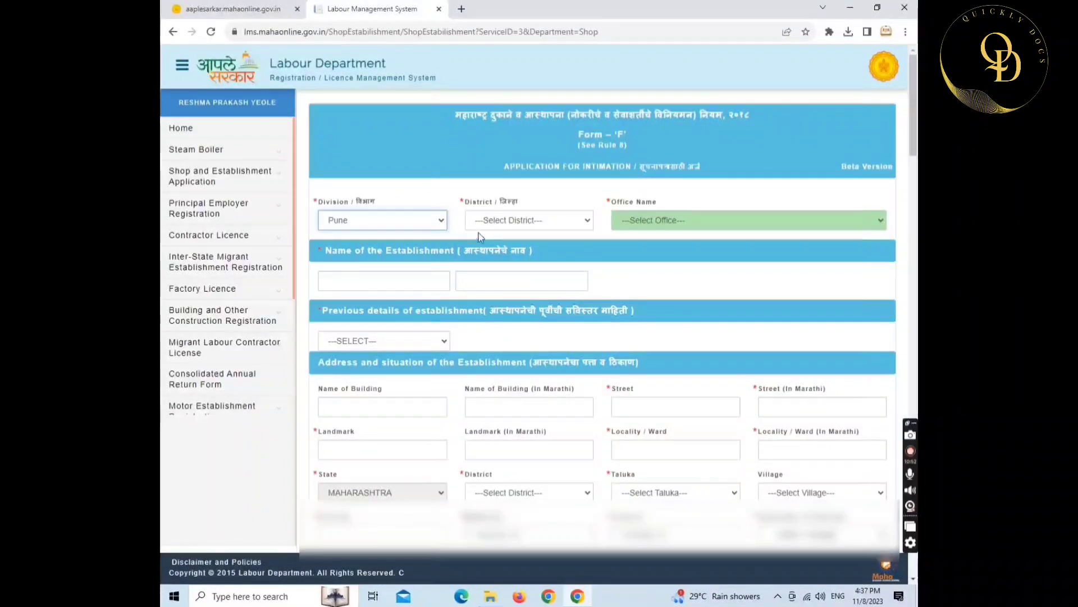
left_click(501, 222)
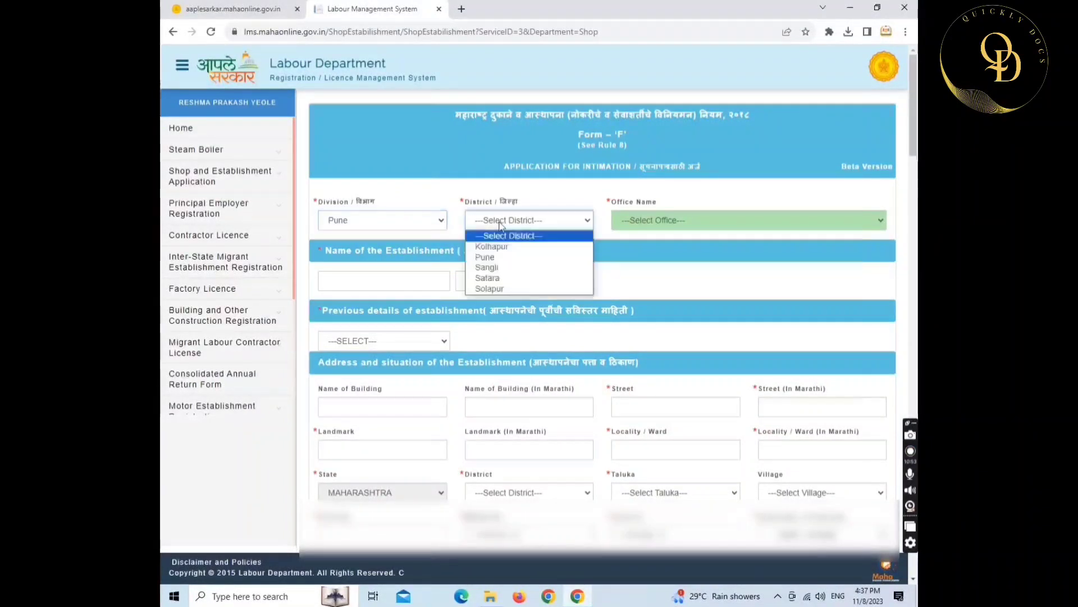
left_click(499, 260)
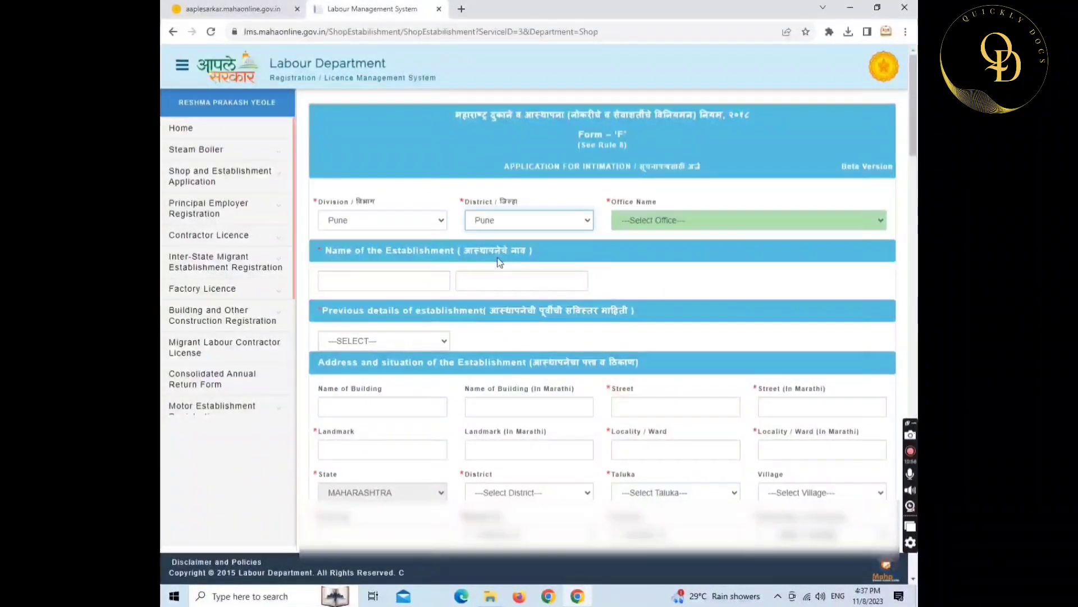
left_click(688, 221)
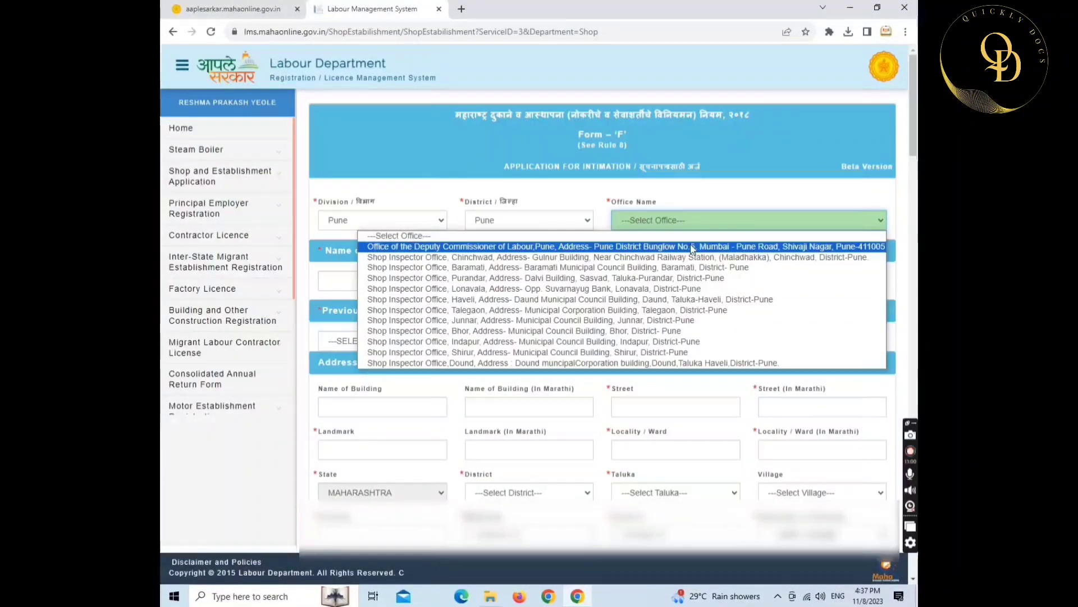
left_click(691, 246)
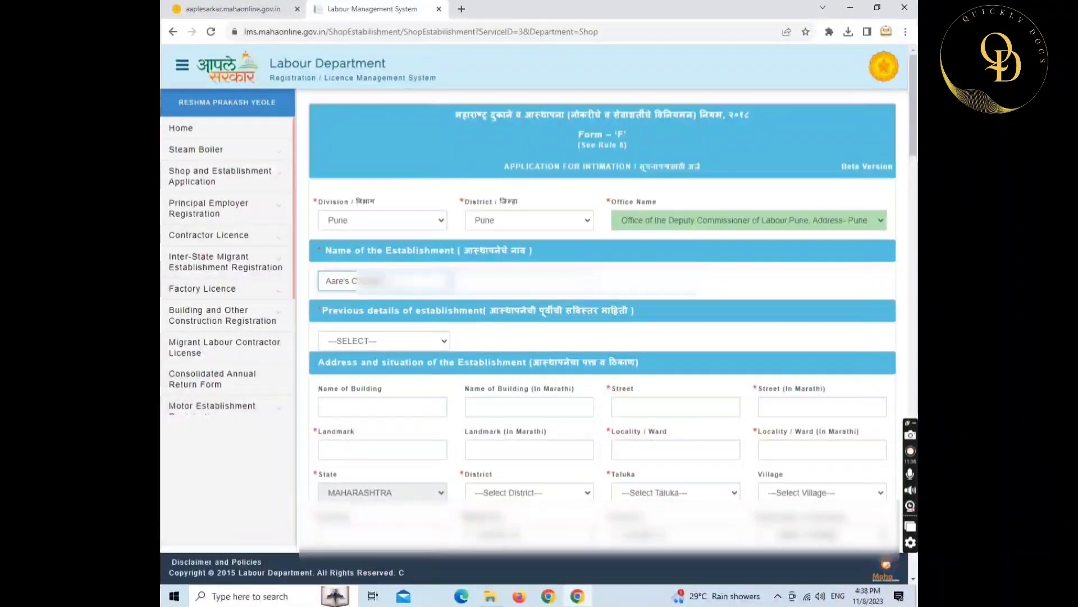
- Fill the Marathi establishment name and set previous establishment details to NEW REGISTRATION
key("Tab")
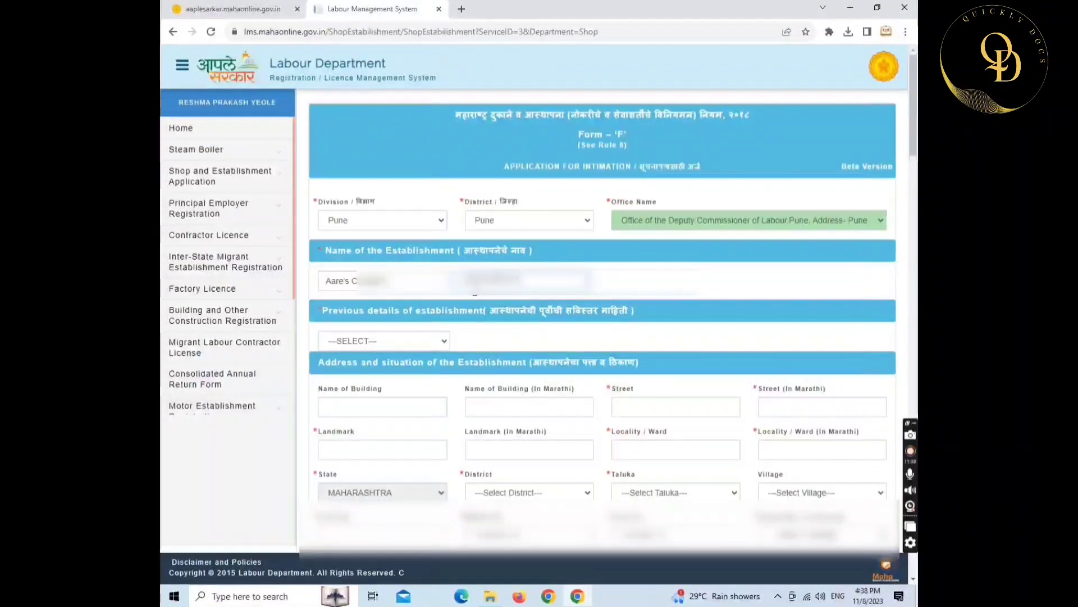
left_click(384, 341)
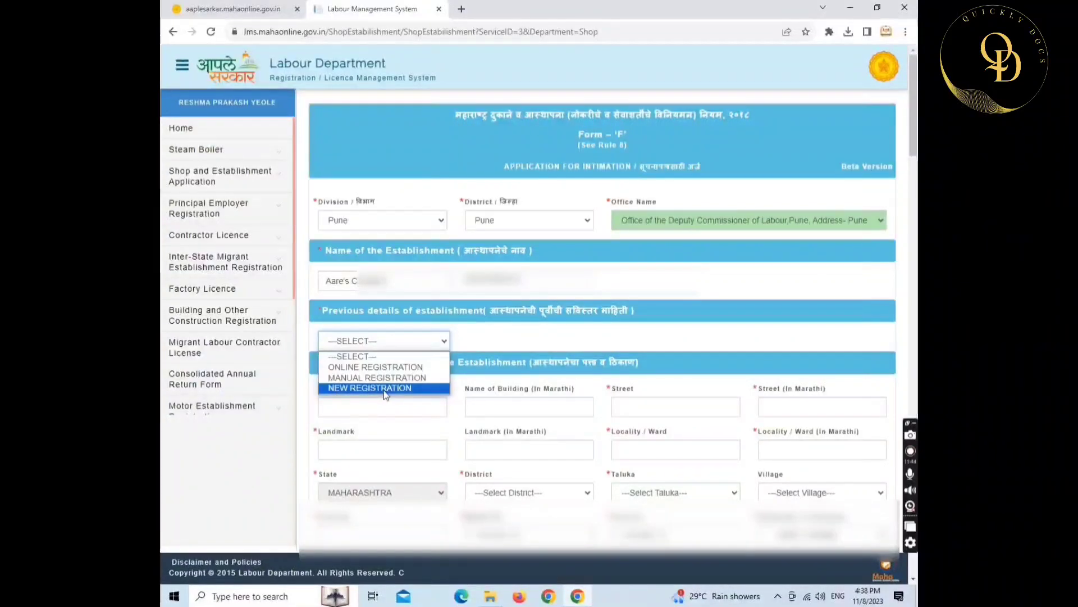
left_click(385, 393)
scroll(383, 389, "down", 3)
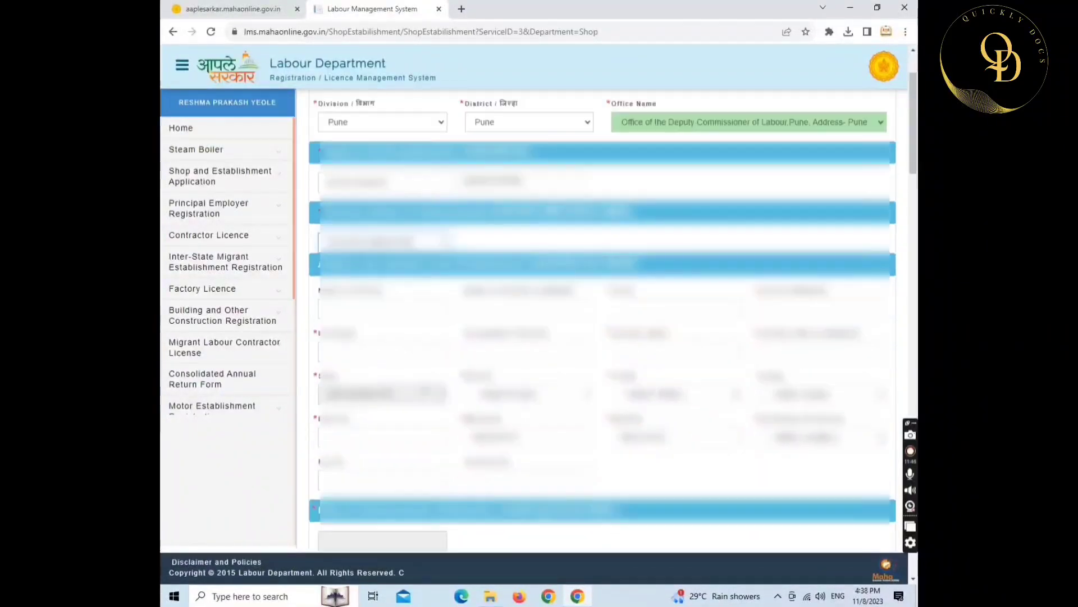
- Complete the Mawal, Talegaon Dabhade address and set ownership of premises to SELF OWNED
left_click(369, 290)
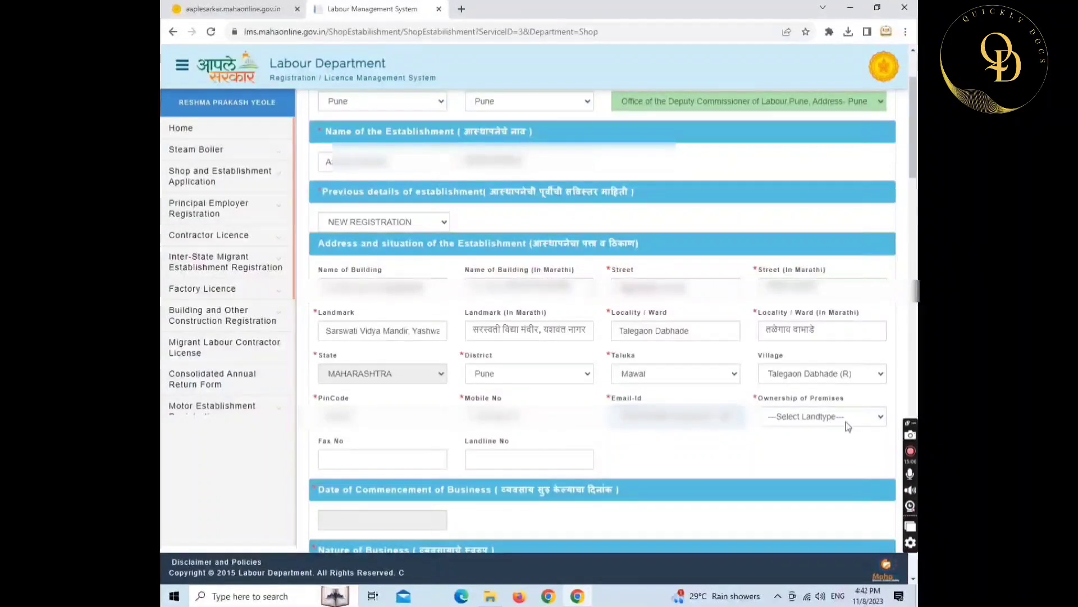
left_click(822, 418)
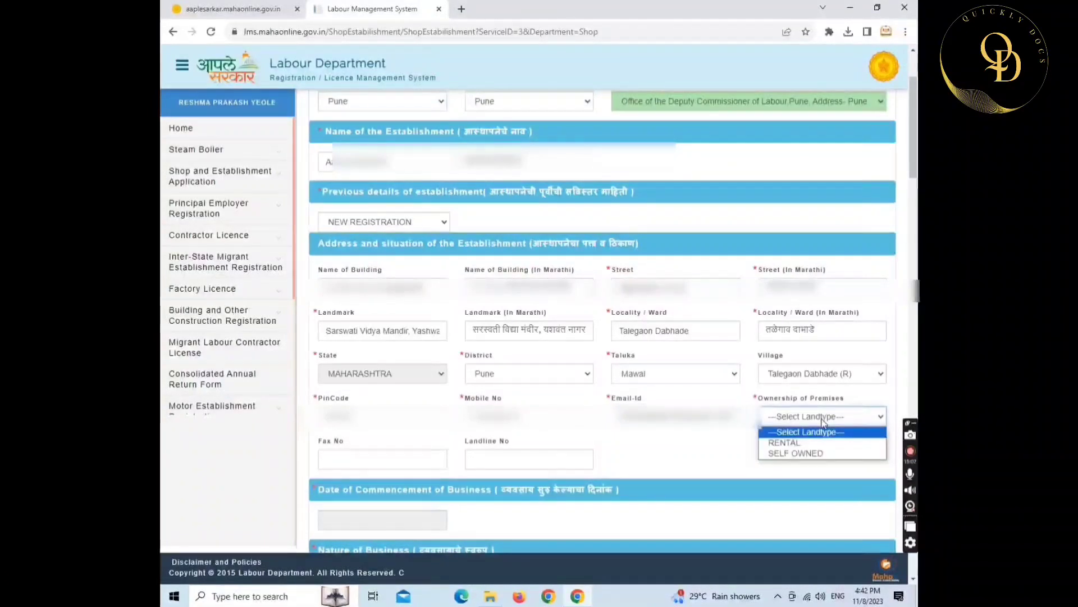
left_click(812, 453)
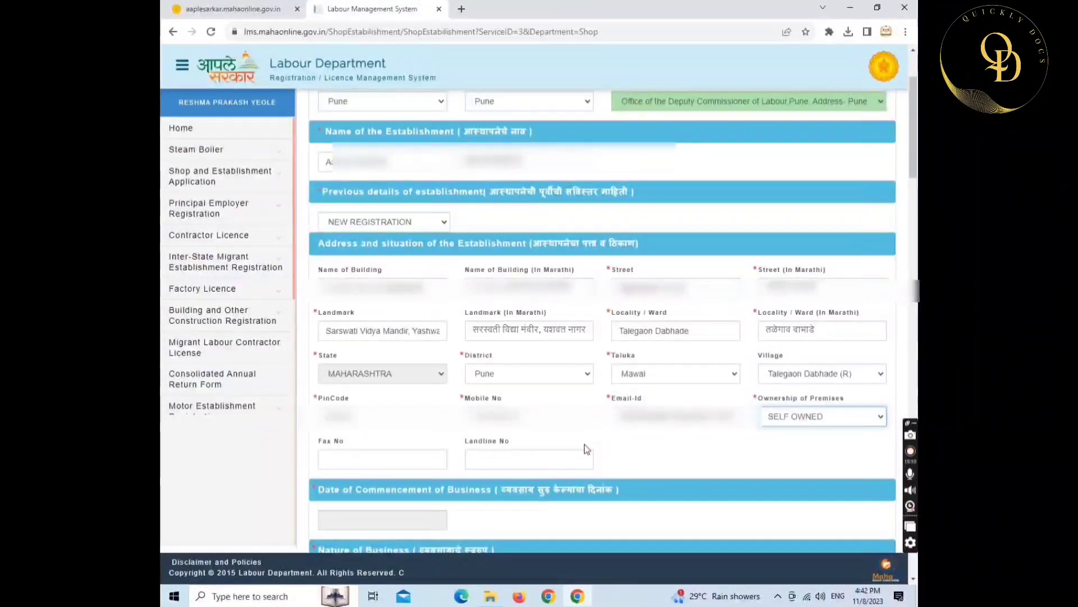
scroll(583, 452, "down", 5)
scroll(585, 438, "down", 1)
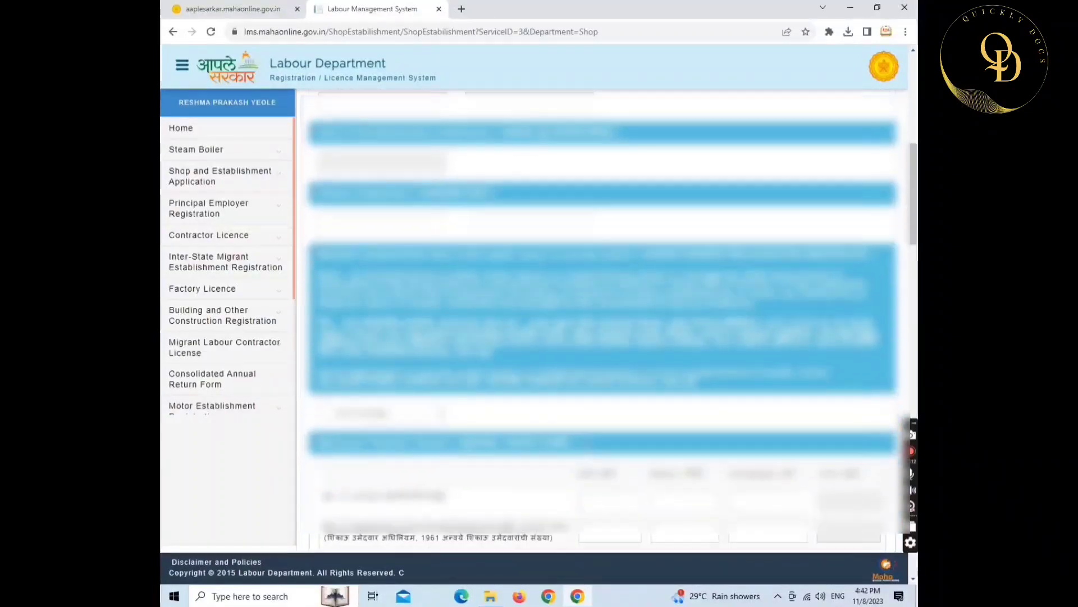
- Set the commencement date to 01/11/2023 and nature of business to 'Handicraft Items' in English and Marathi
left_click(378, 163)
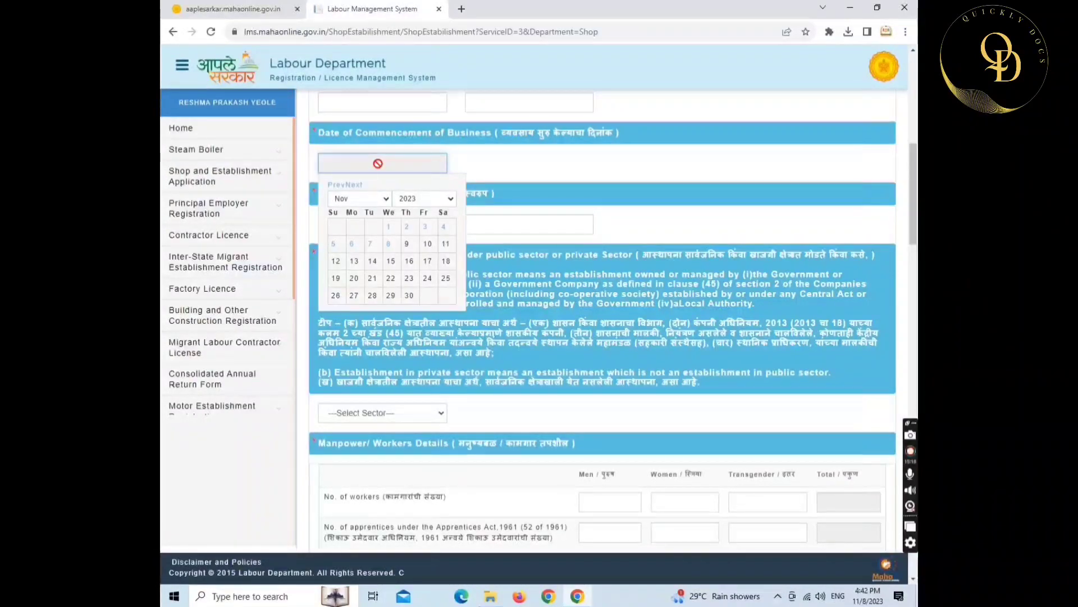
left_click(392, 226)
left_click(389, 226)
type("Ha")
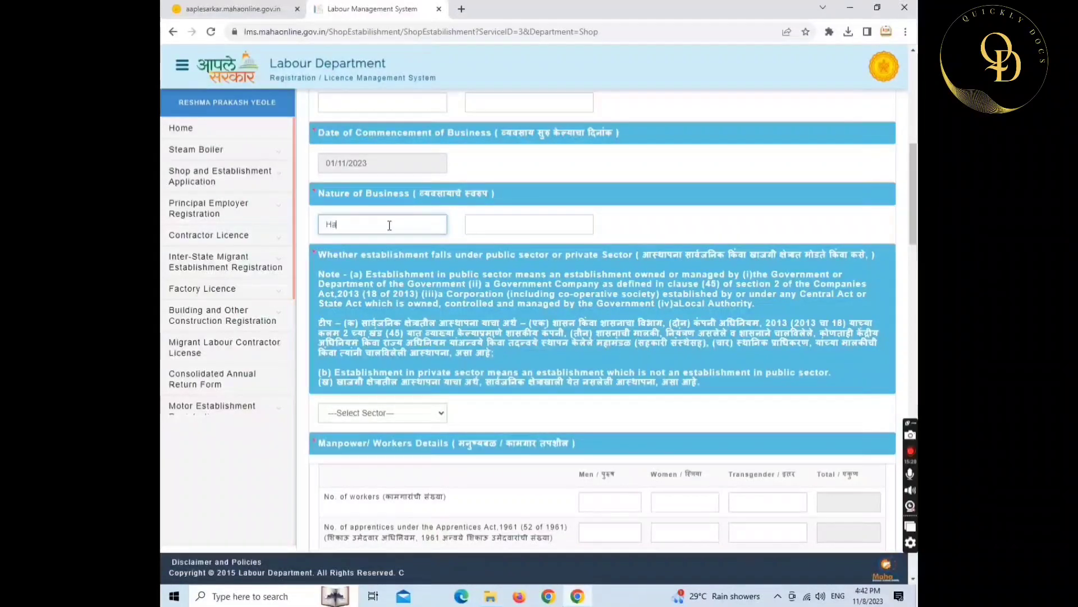
type("ndicr")
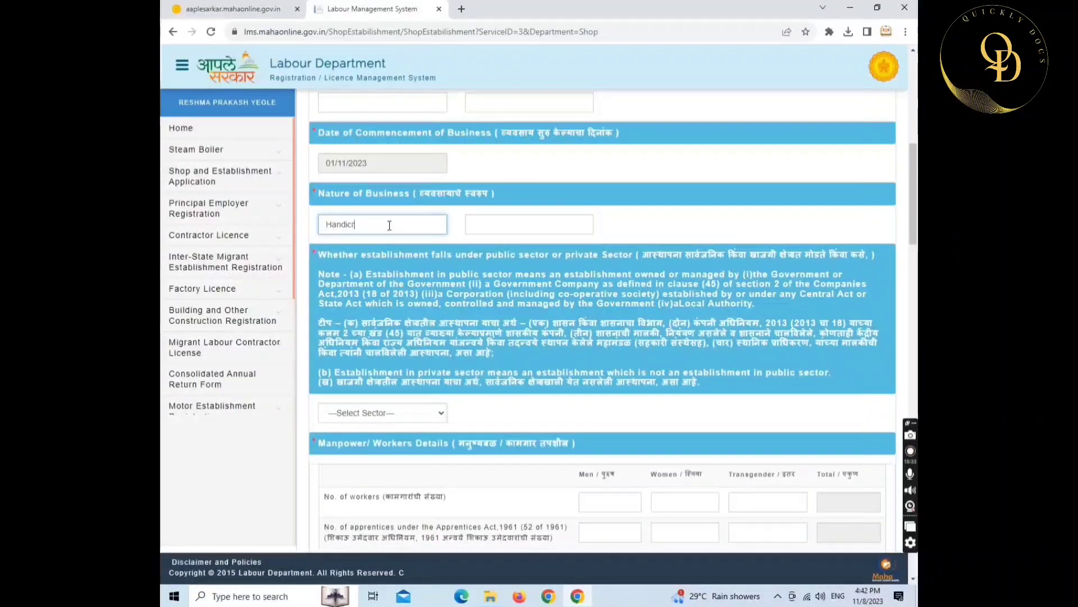
type("aft Items")
key("Tab")
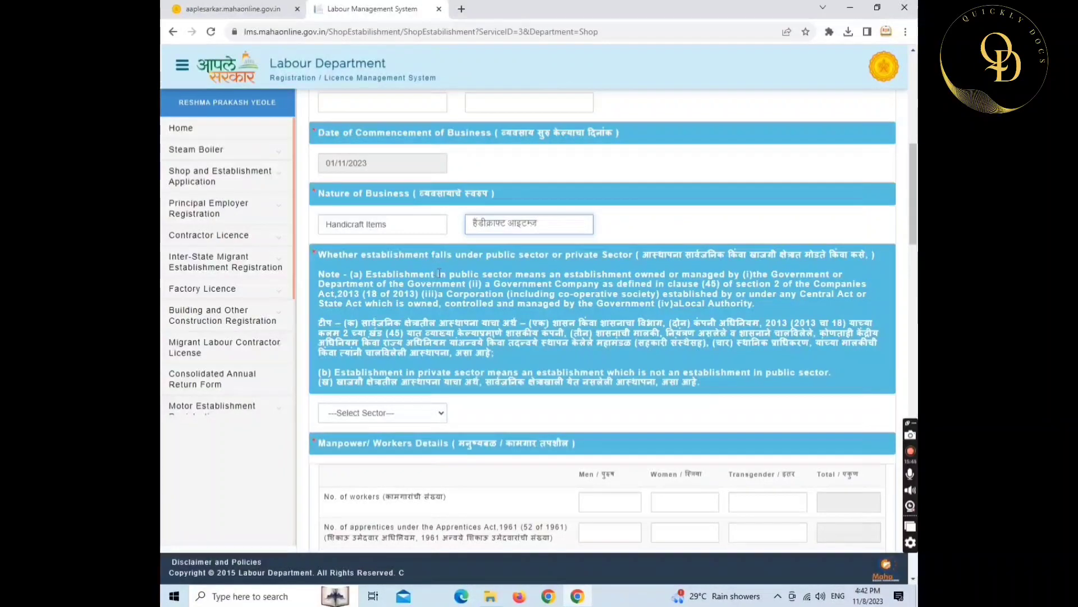
scroll(432, 274, "down", 2)
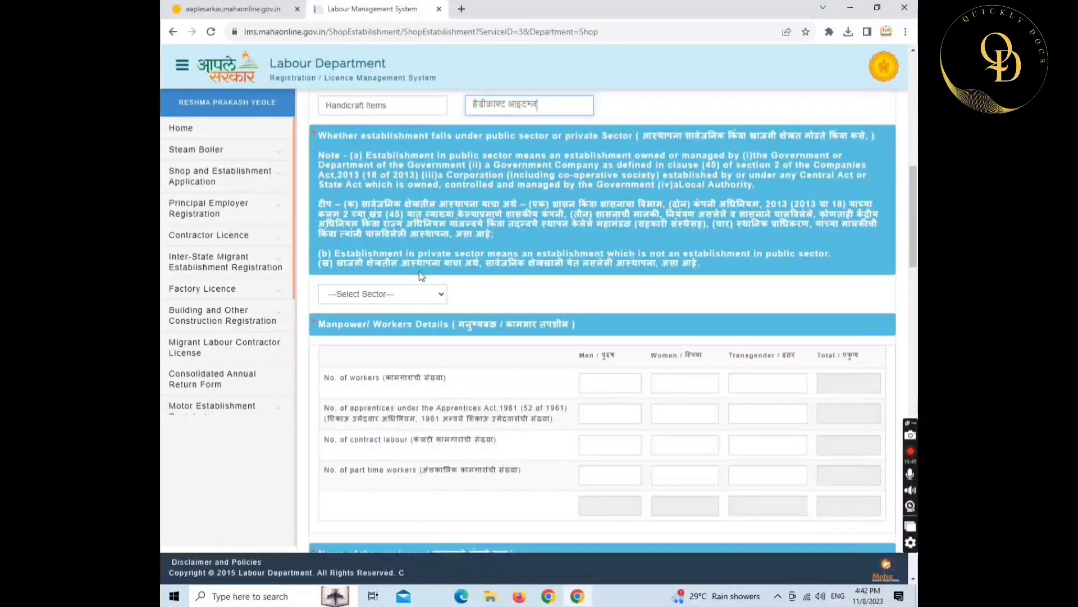
left_click(395, 290)
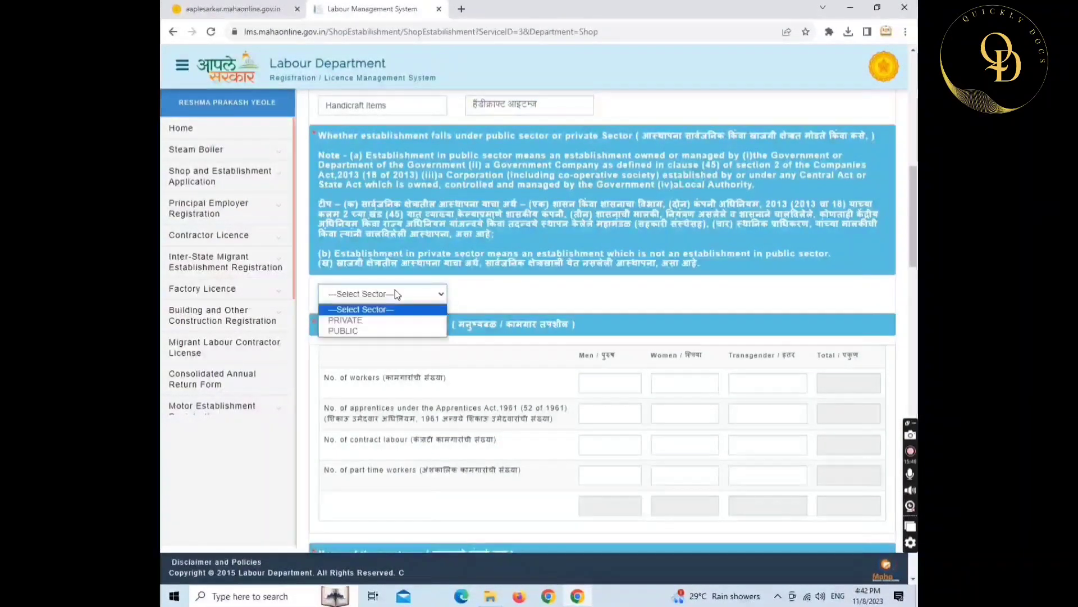
- Mark the sector PRIVATE and enter 0 men, 1 woman and 0 transgender workers
left_click(383, 320)
scroll(509, 331, "down", 2)
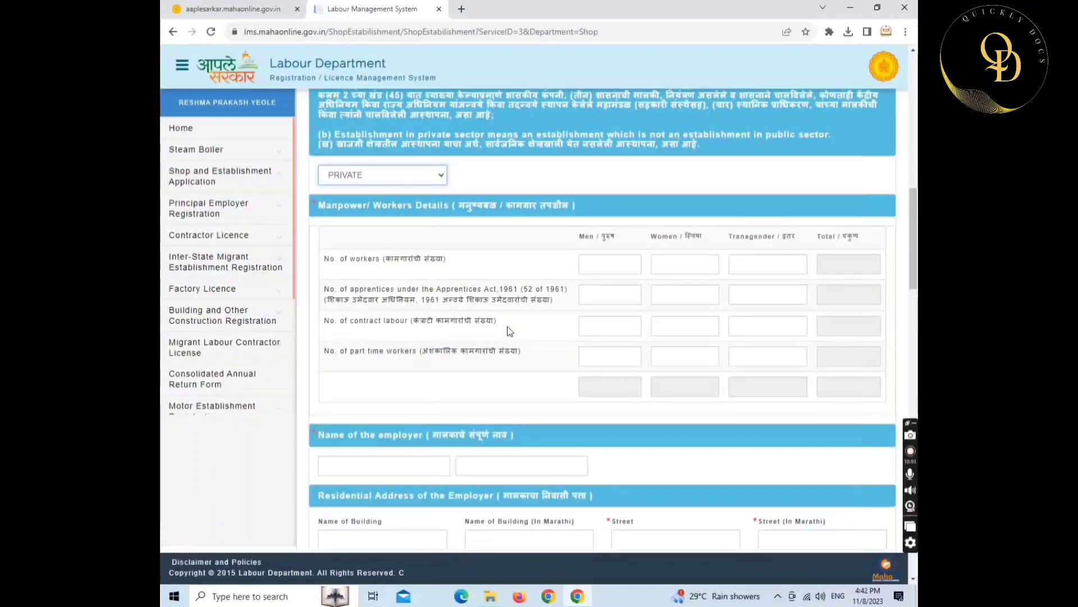
left_click(605, 270)
type("0")
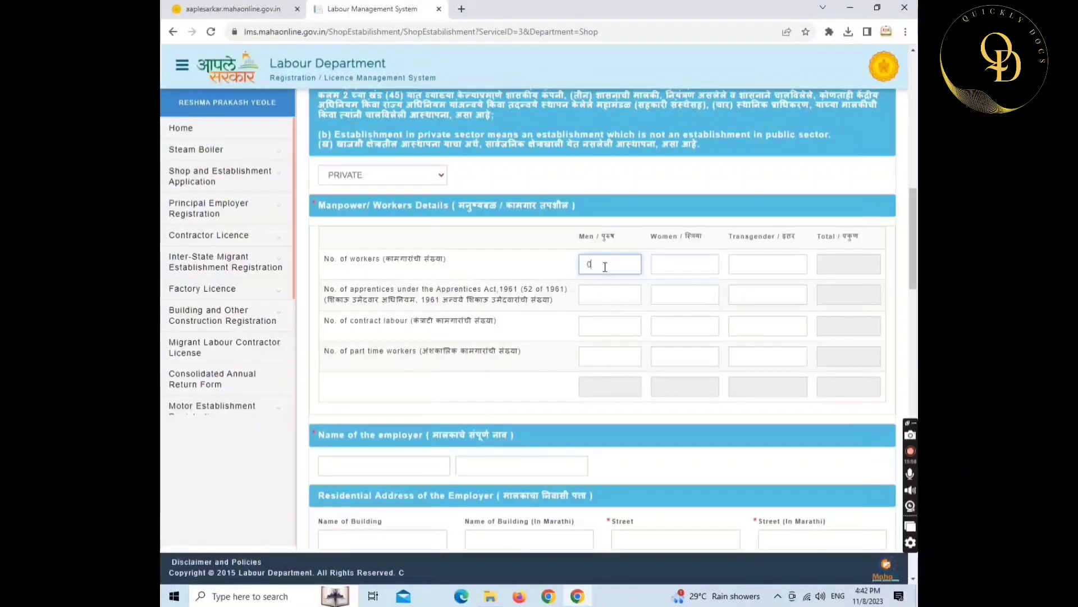
key("Tab")
type("1")
key("Tab")
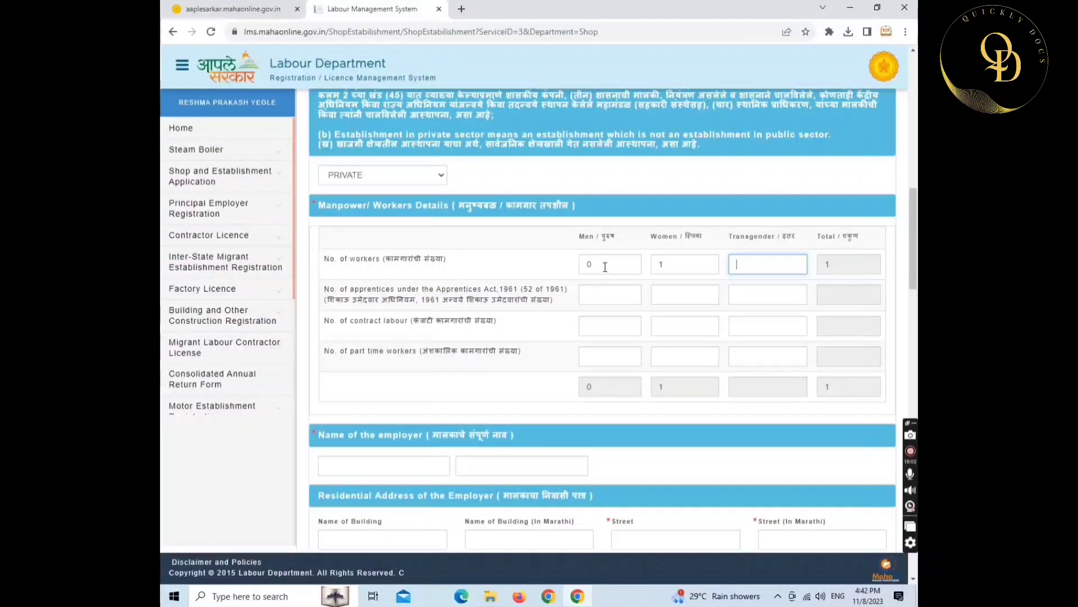
type("0")
key("Tab")
- Enter 0 men, women and transgender in the apprentices row
key("Tab")
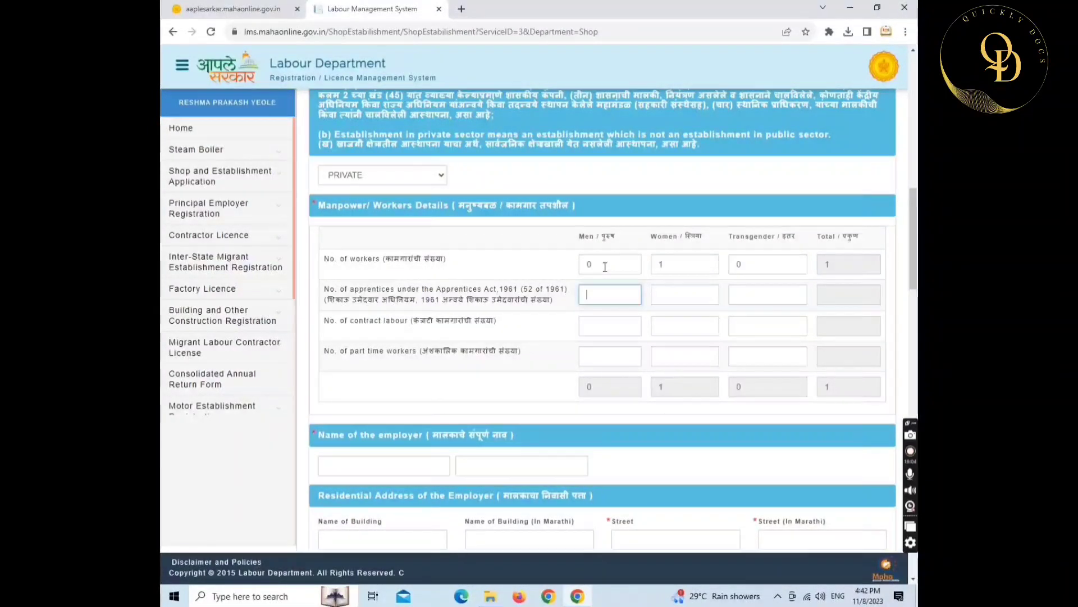
type("0")
key("Tab")
type("0")
key("Tab")
type("0")
- Enter 0 for men, women and transgender in the contract-labour and part-time rows
key("Tab")
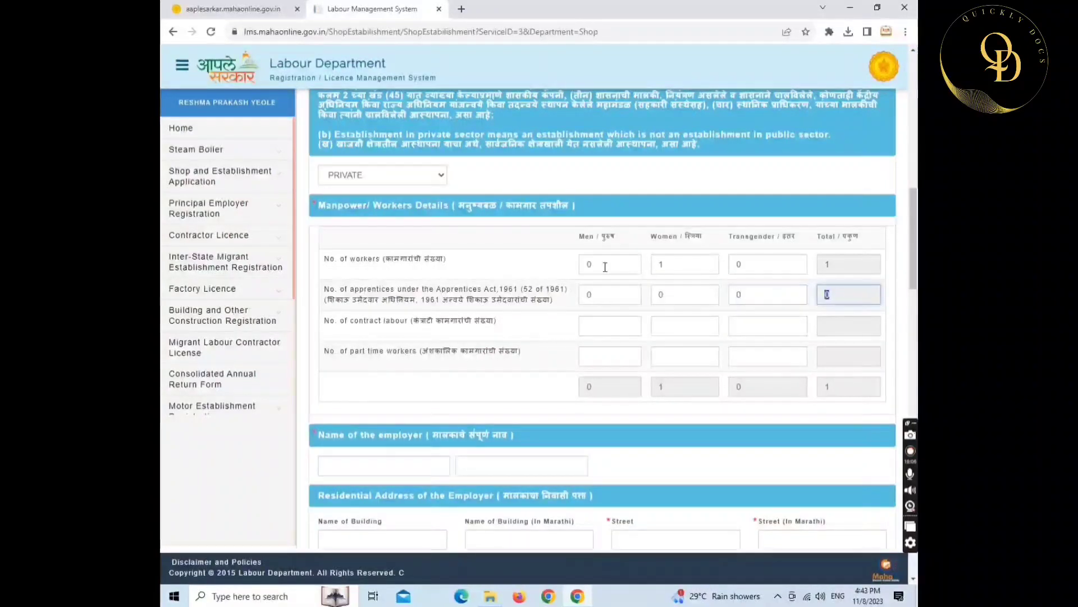
key("Tab")
type("0")
key("Tab")
key("Tab")
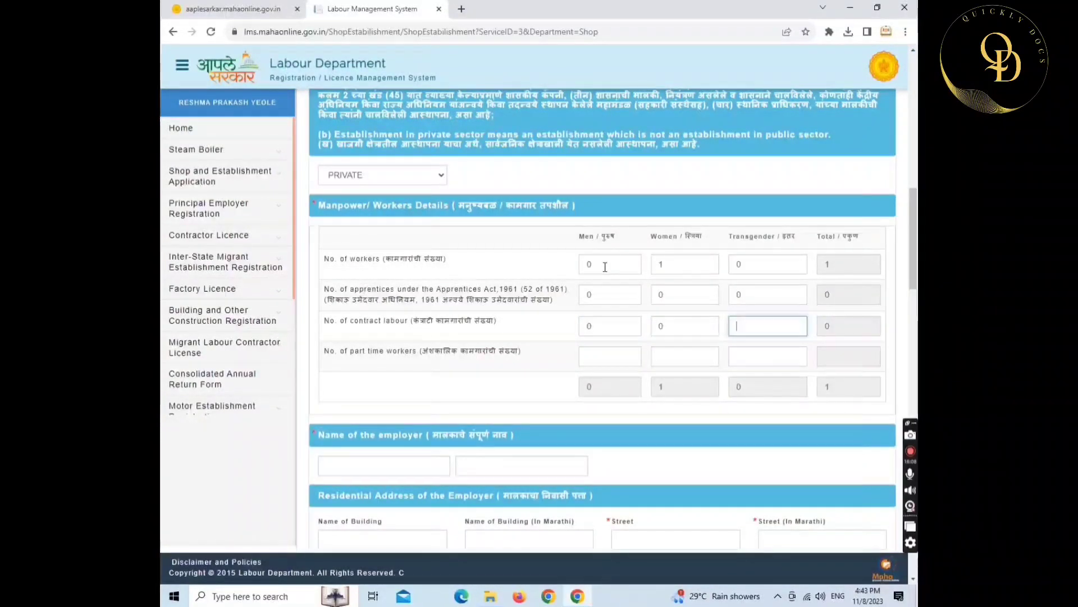
type("0")
key("Tab")
key("Tab")
type("0")
key("Tab")
type("0")
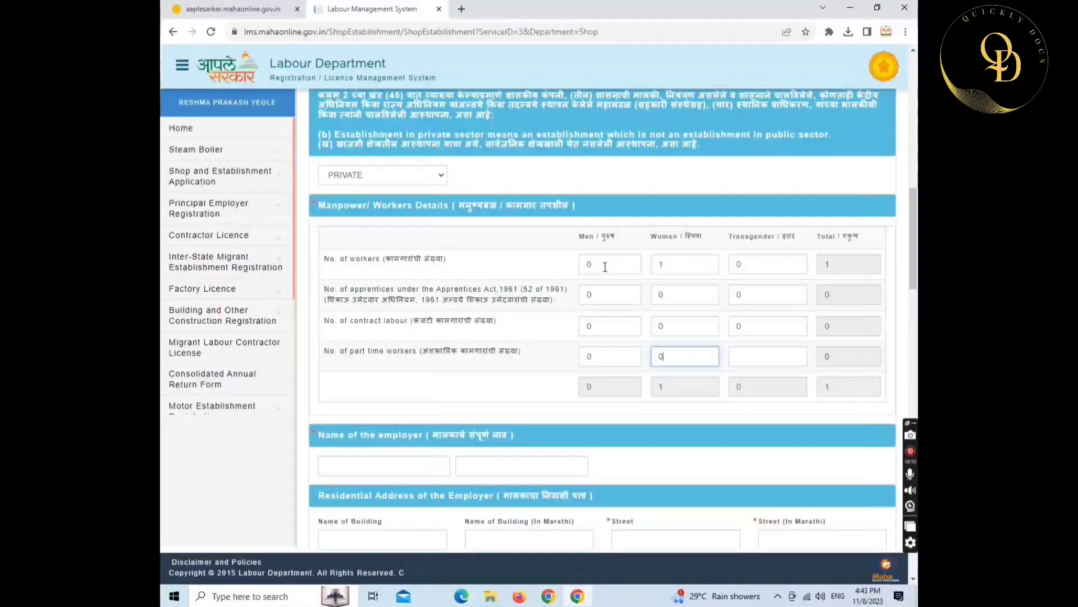
key("Tab")
type("0")
key("Tab")
key("Tab")
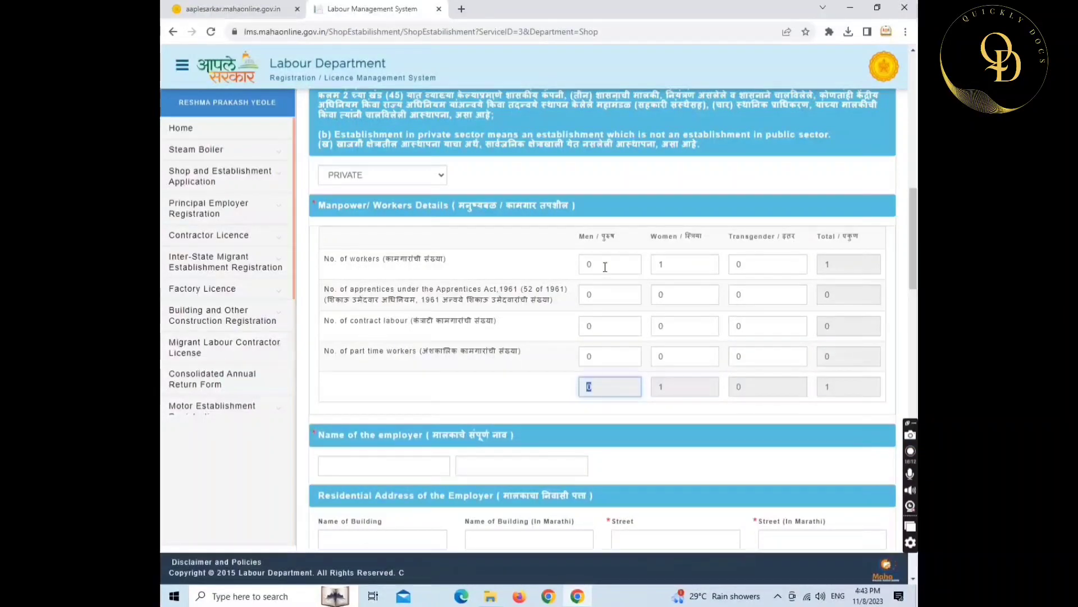
scroll(605, 267, "down", 5)
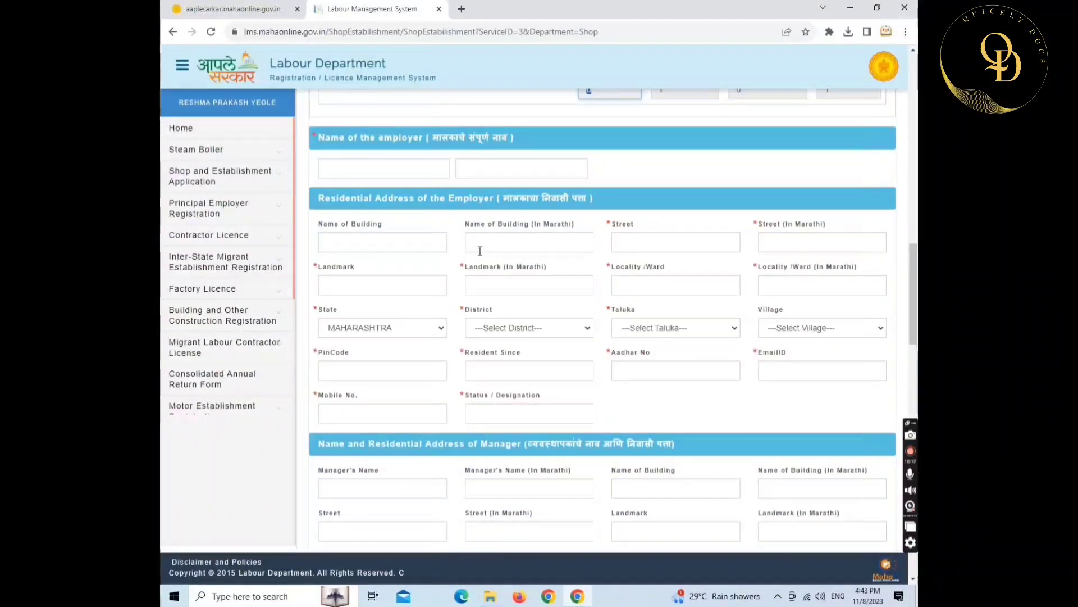
- Autofill the employer's name and residential address, and set the designation to Proprietor
left_click(386, 169)
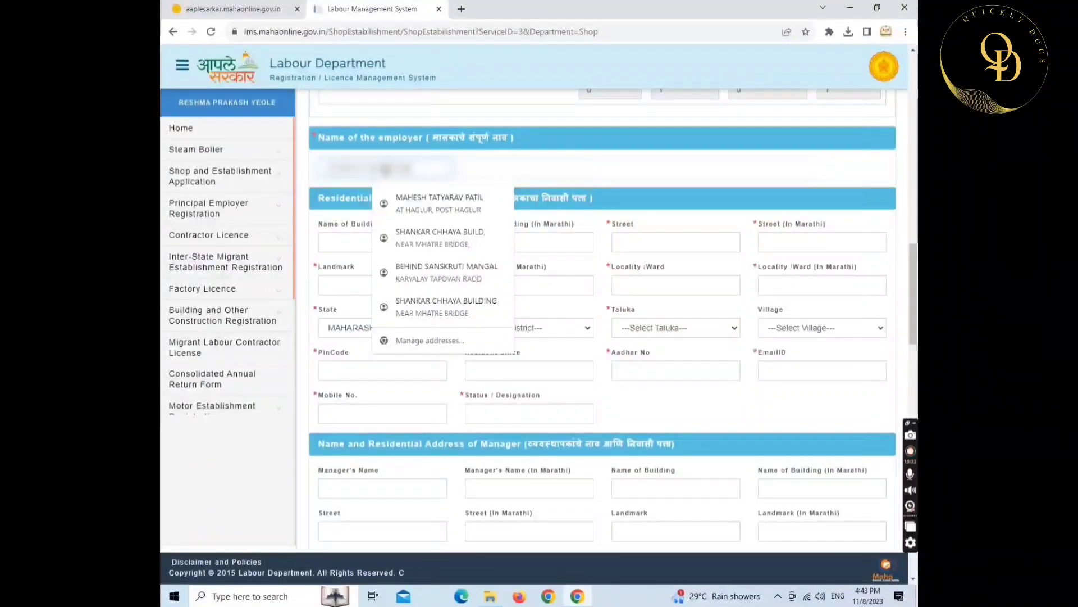
key("Tab")
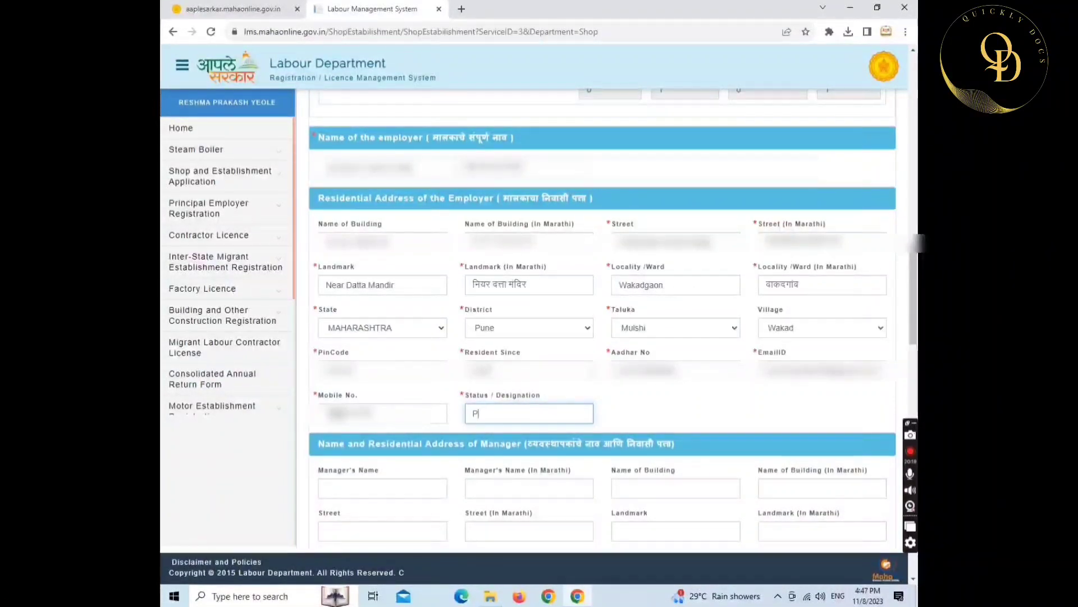
type("oprietor")
- Set the establishment category to ESTABLISHMENT
left_click(326, 488)
scroll(461, 426, "down", 3)
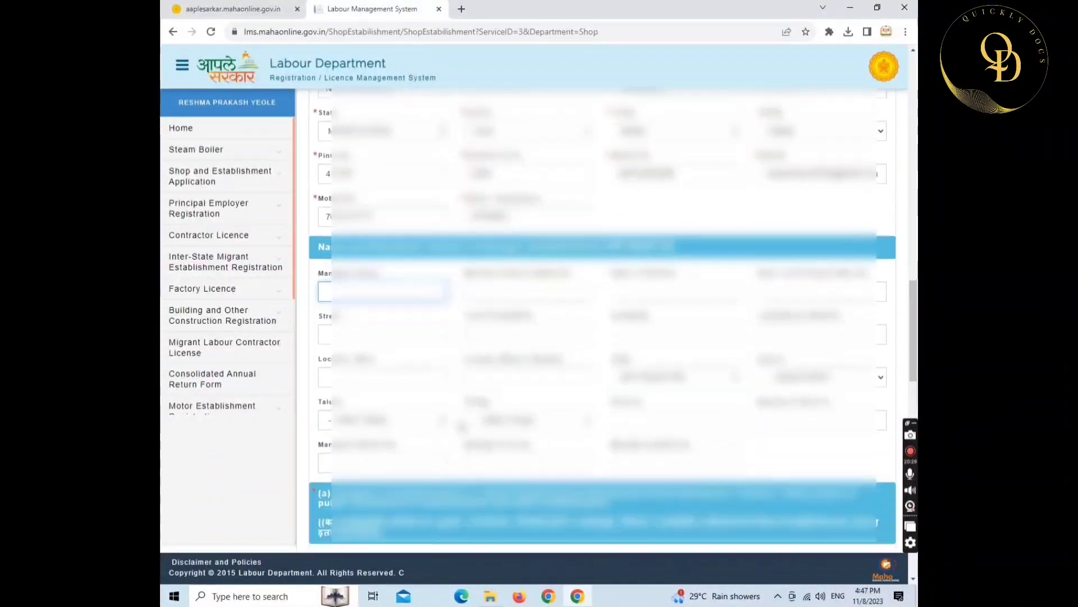
scroll(461, 425, "down", 4)
scroll(373, 223, "down", 2)
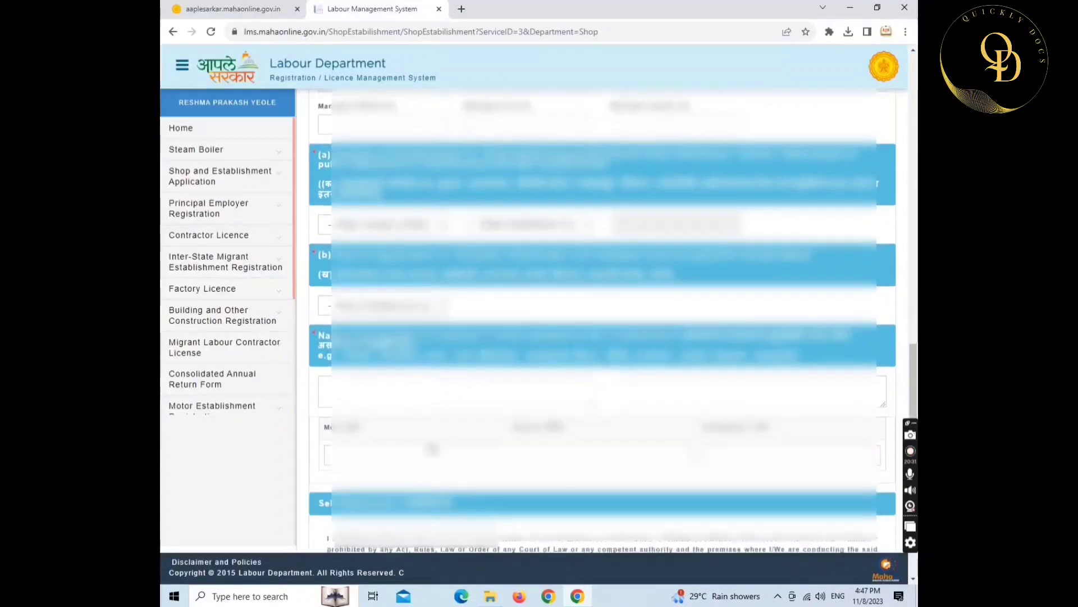
left_click(373, 224)
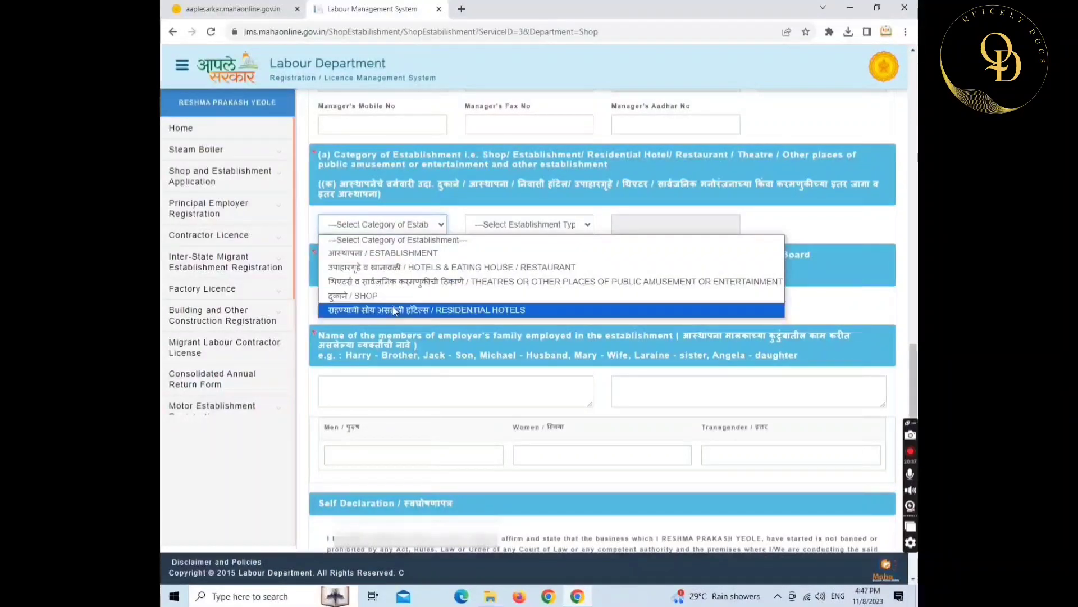
left_click(399, 254)
- Choose OTHER as the establishment type, described as 'Handicraft Items'
left_click(489, 226)
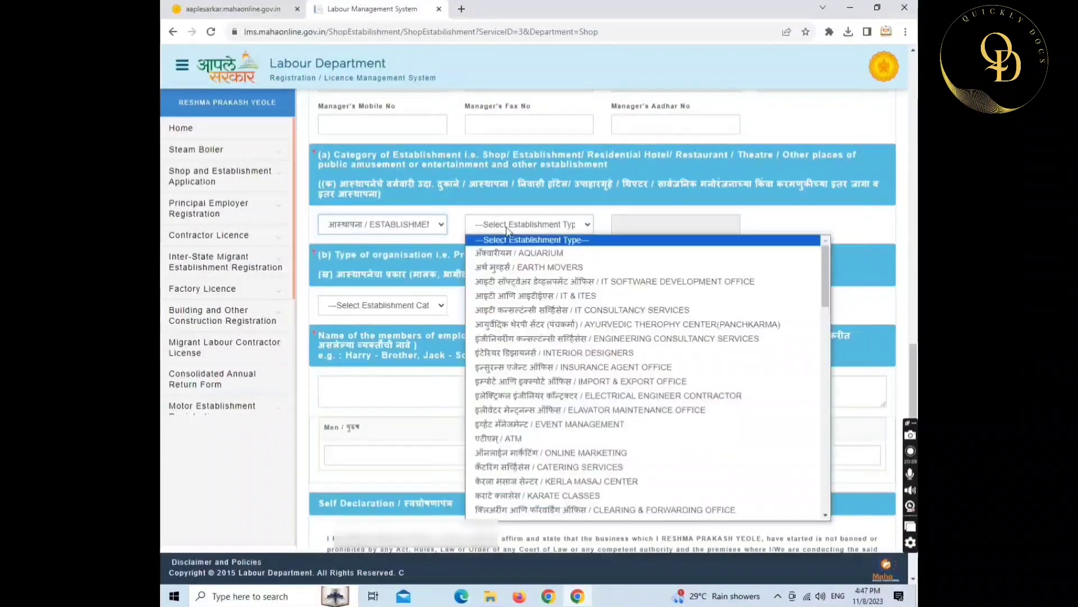
scroll(528, 354, "down", 12)
scroll(528, 354, "down", 8)
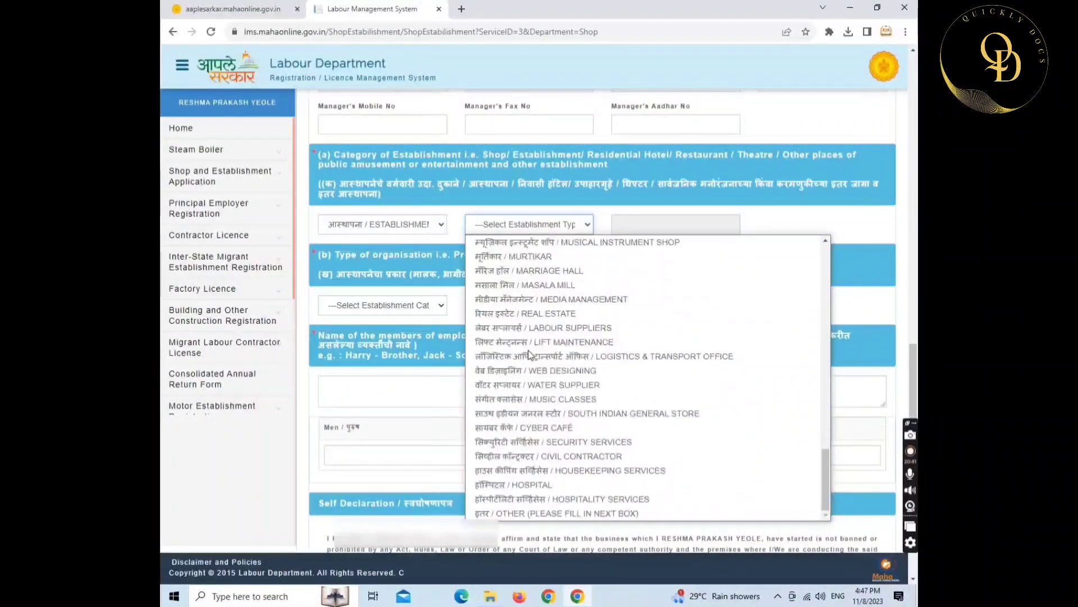
left_click(518, 514)
left_click(638, 225)
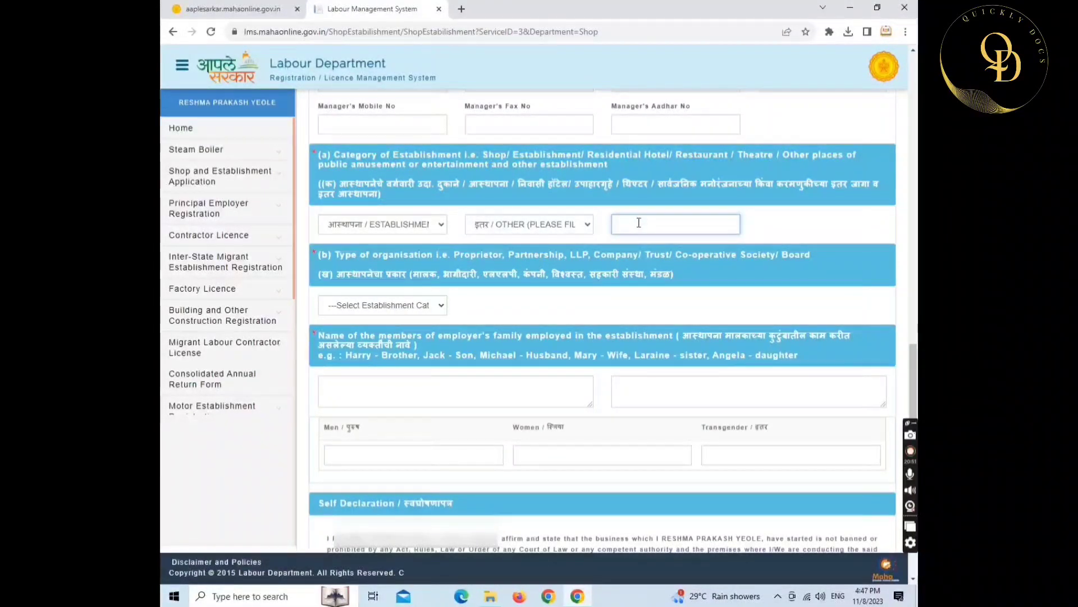
type("andicraft ")
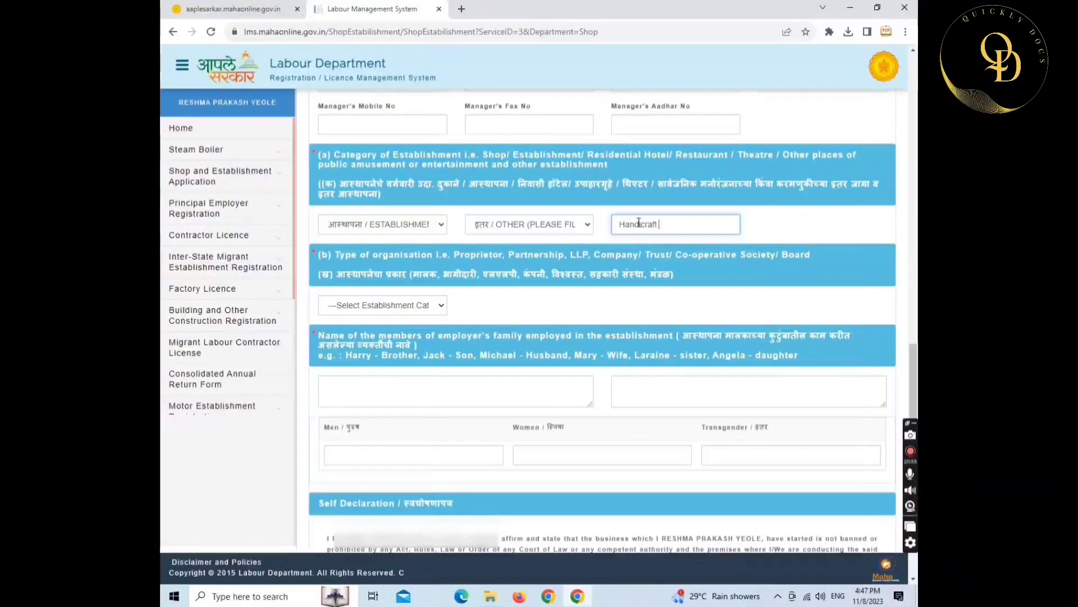
type("Items")
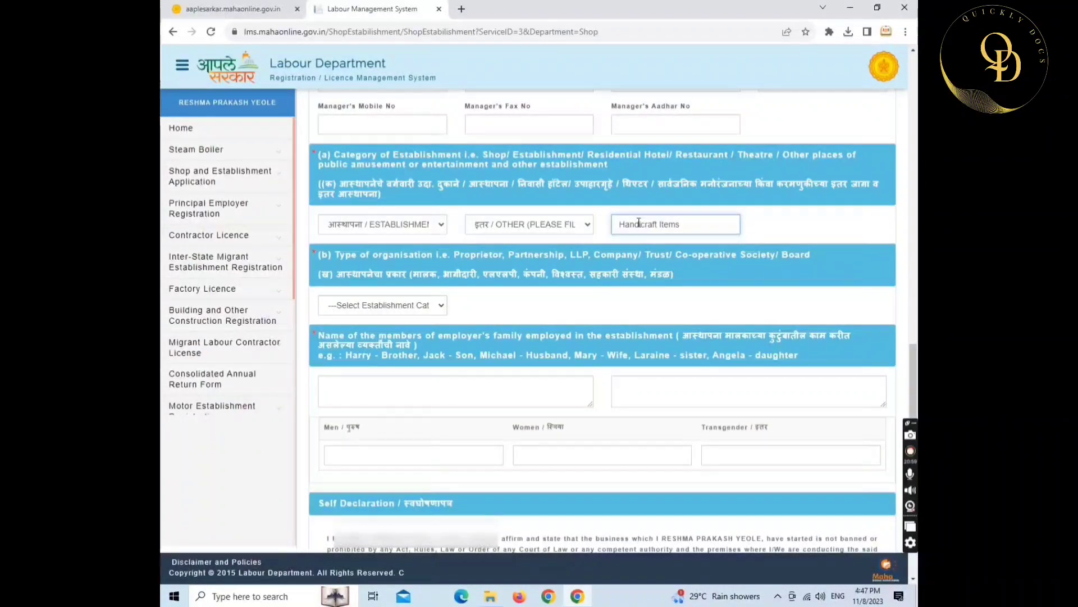
scroll(479, 254, "down", 1)
- Choose SELF OWNERSHIP (PROPRIETARY) as the organisation type and list the employer's family members
left_click(407, 249)
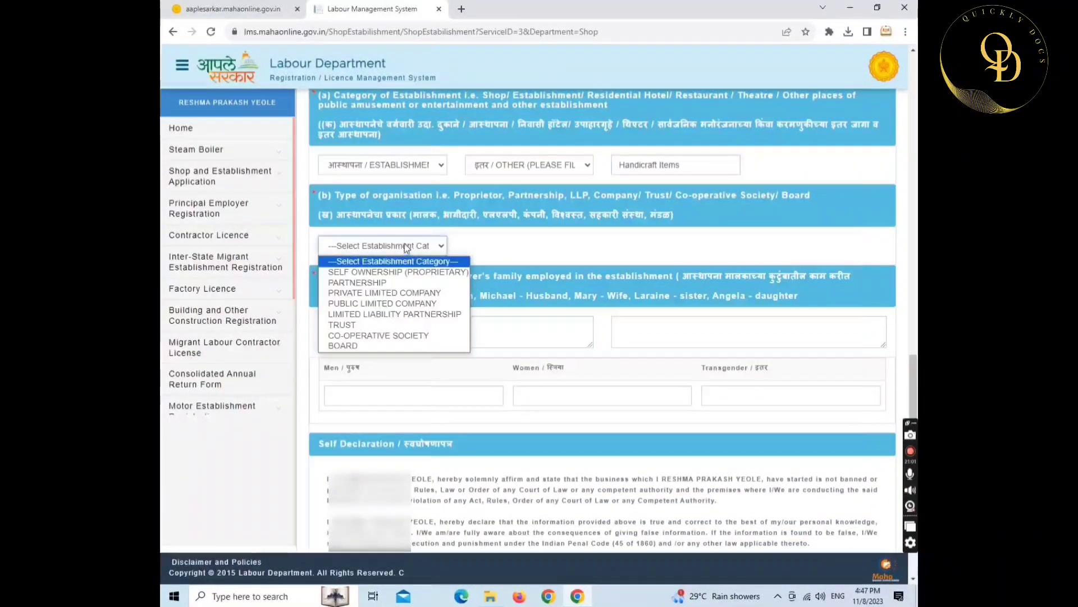
left_click(401, 273)
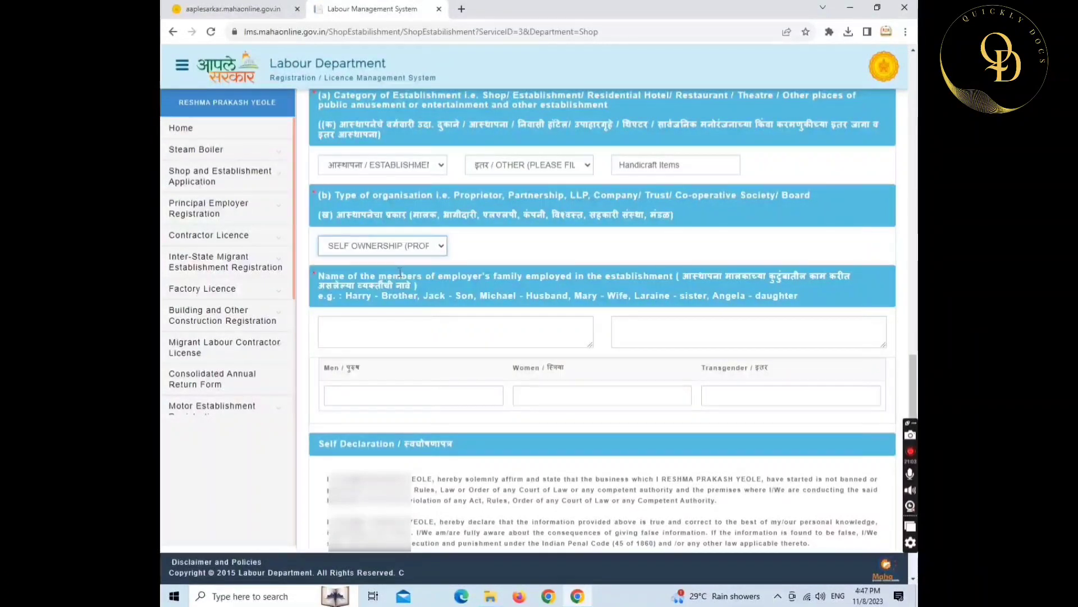
left_click(400, 323)
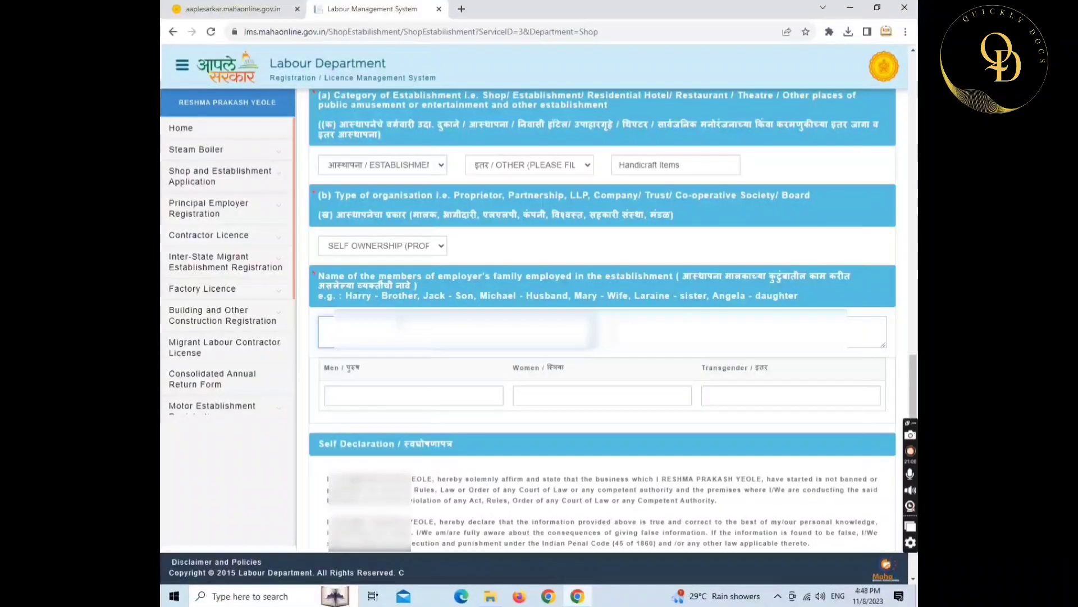
type("Re")
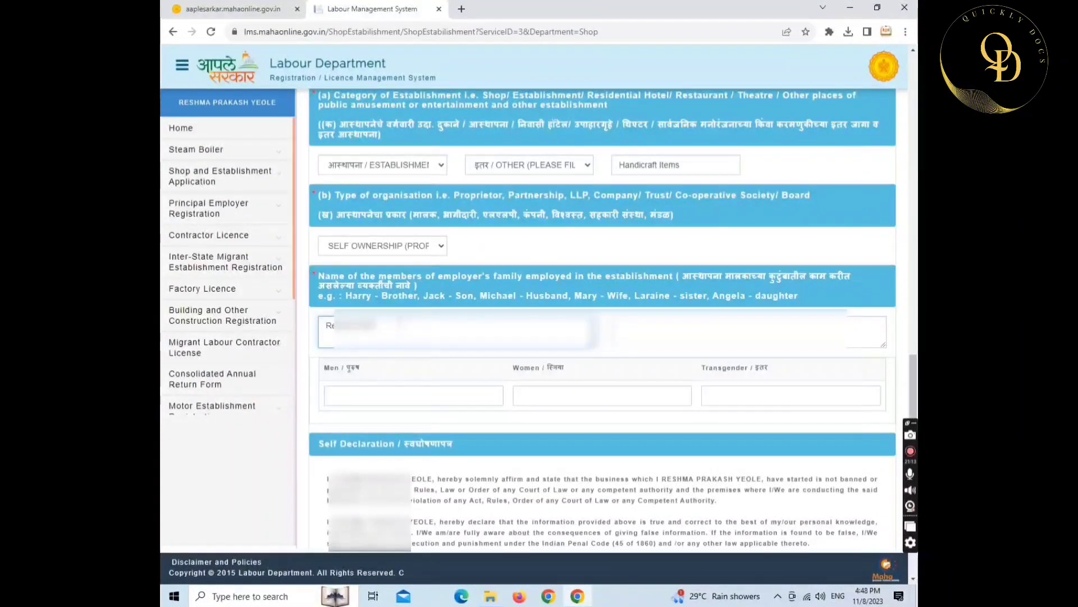
type("h")
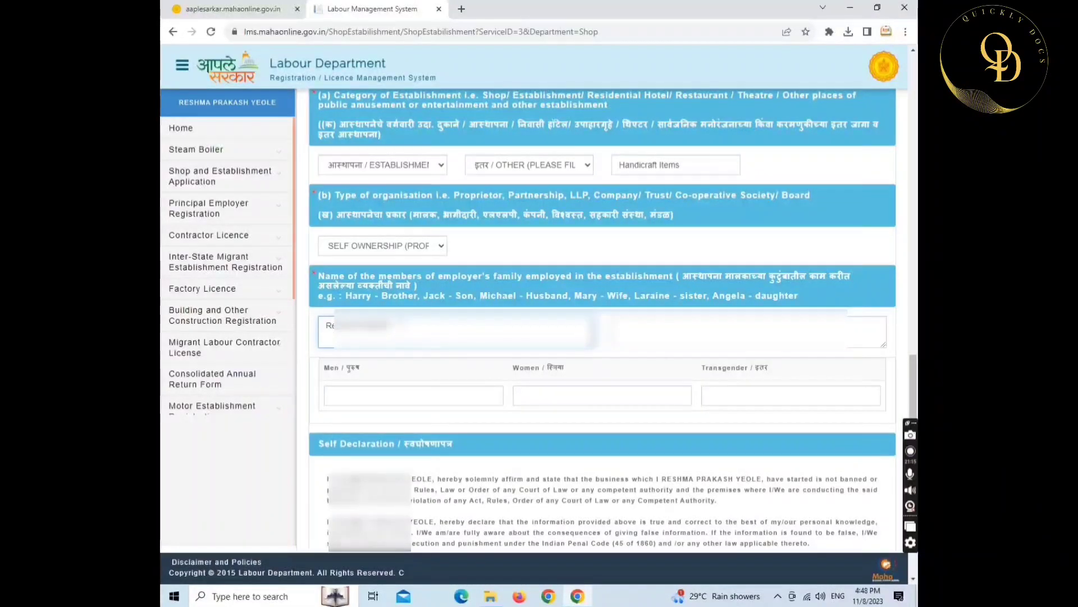
type(" Ye")
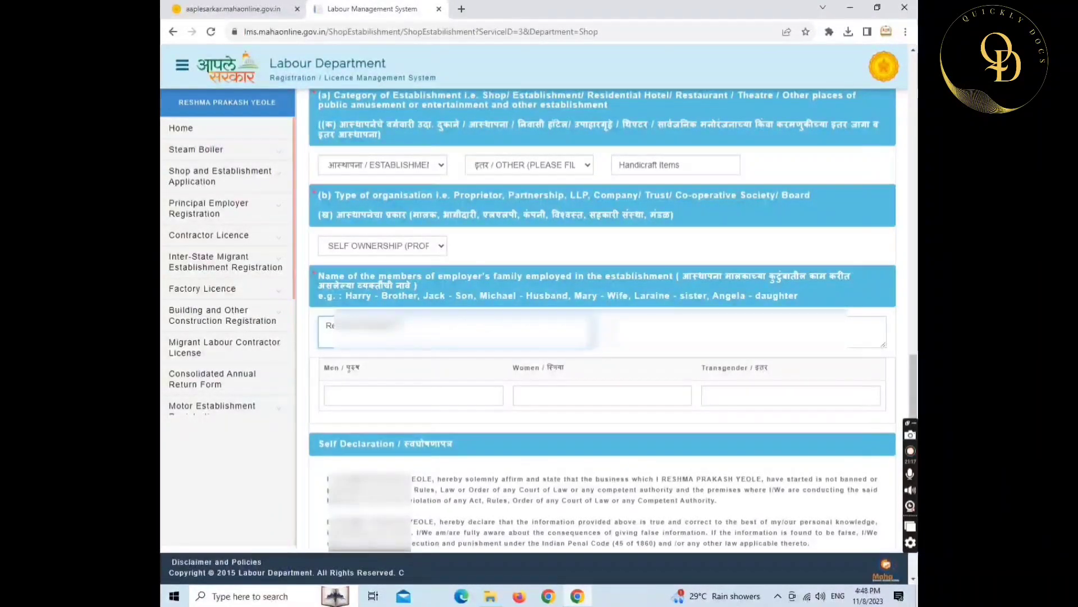
type(" Yeo")
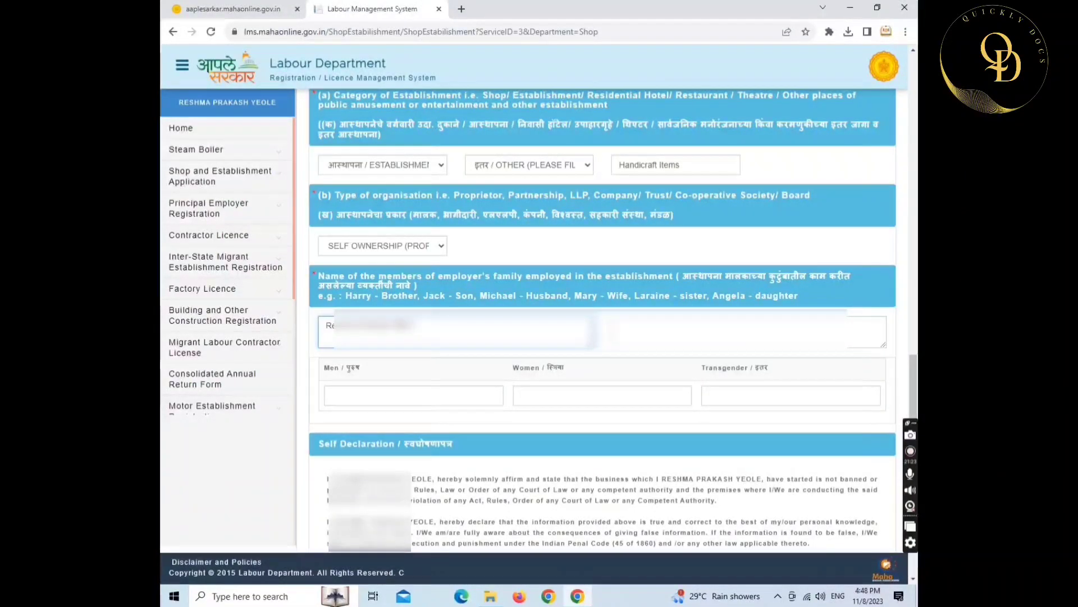
key("Tab")
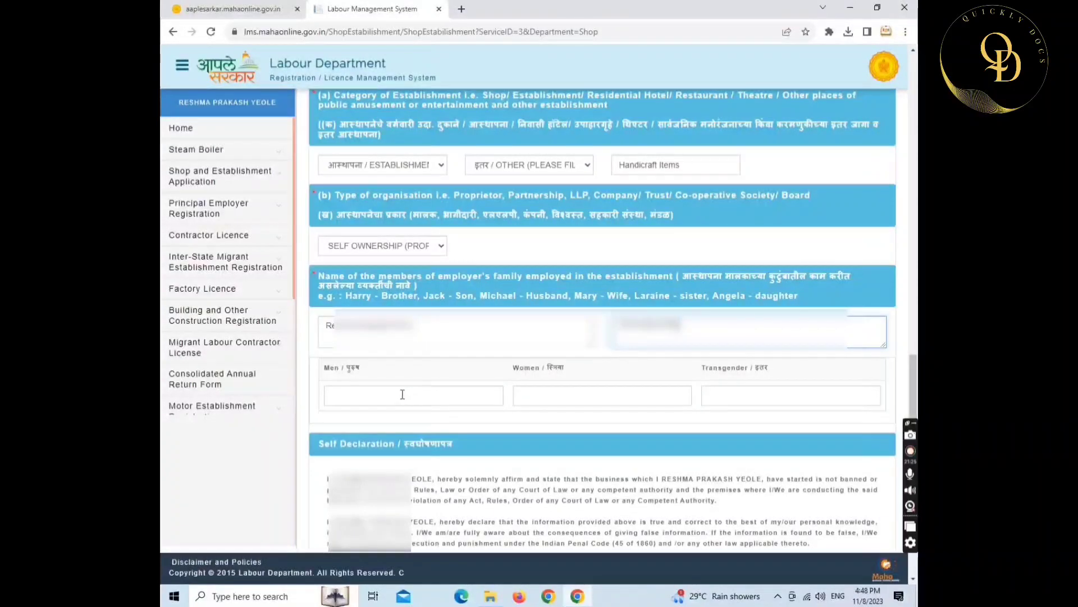
- Enter 0 family men and 0 family women employed
left_click(402, 395)
type("0")
key("Tab")
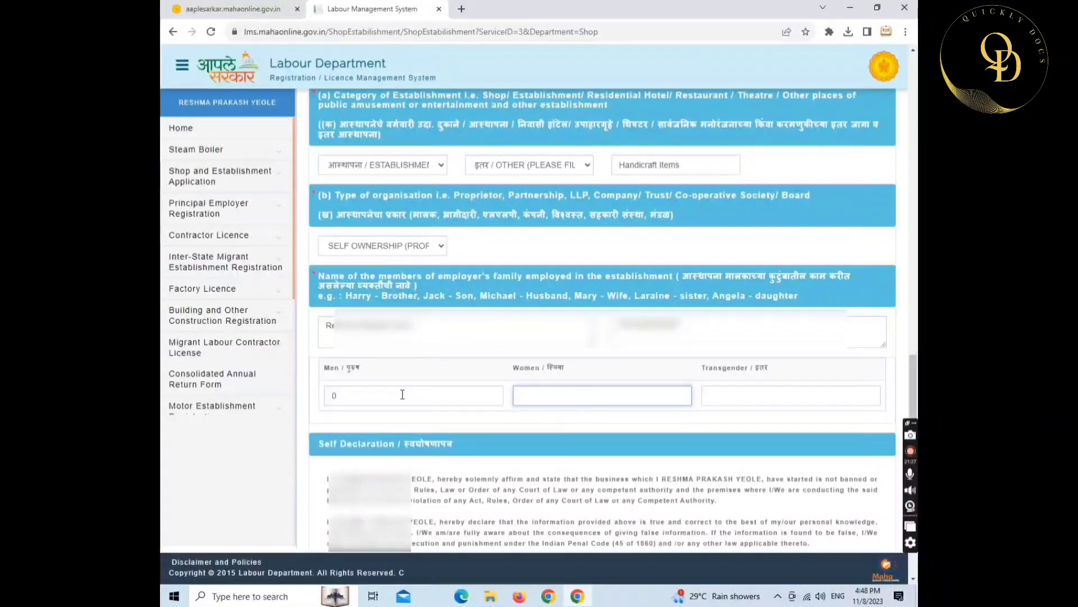
type("0")
key("Tab")
- Record 0 family transgender employees, then save the application and confirm the saved notice
type("0")
scroll(402, 396, "down", 10)
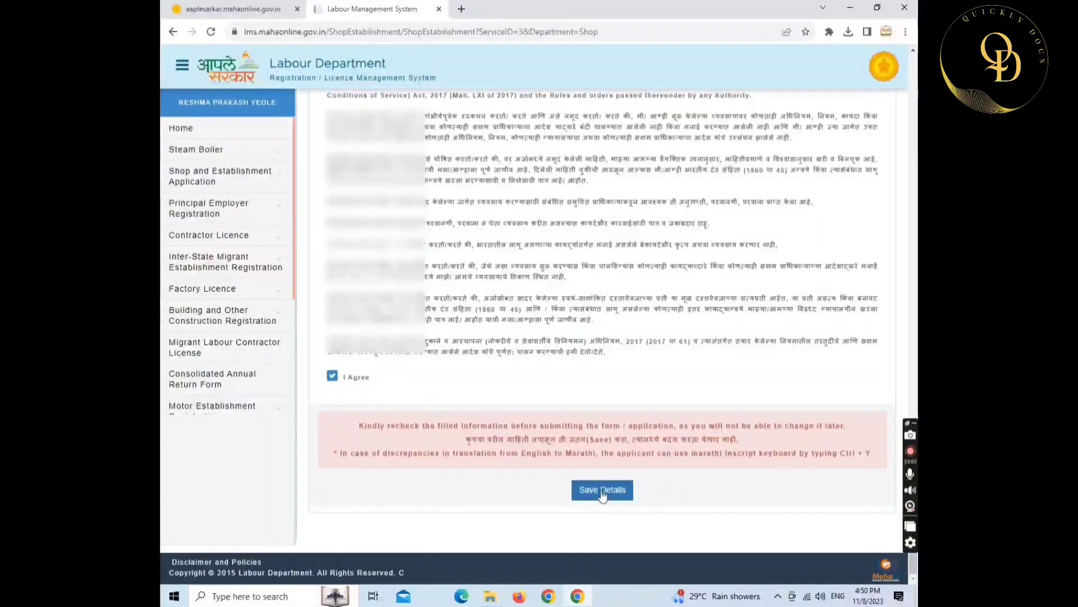
left_click(603, 495)
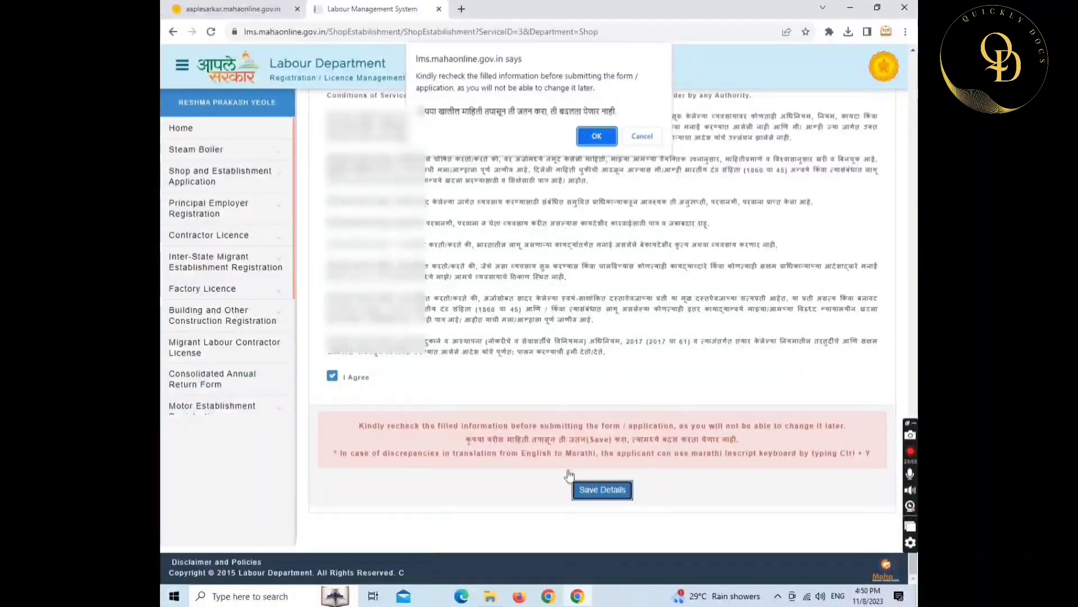
left_click(595, 137)
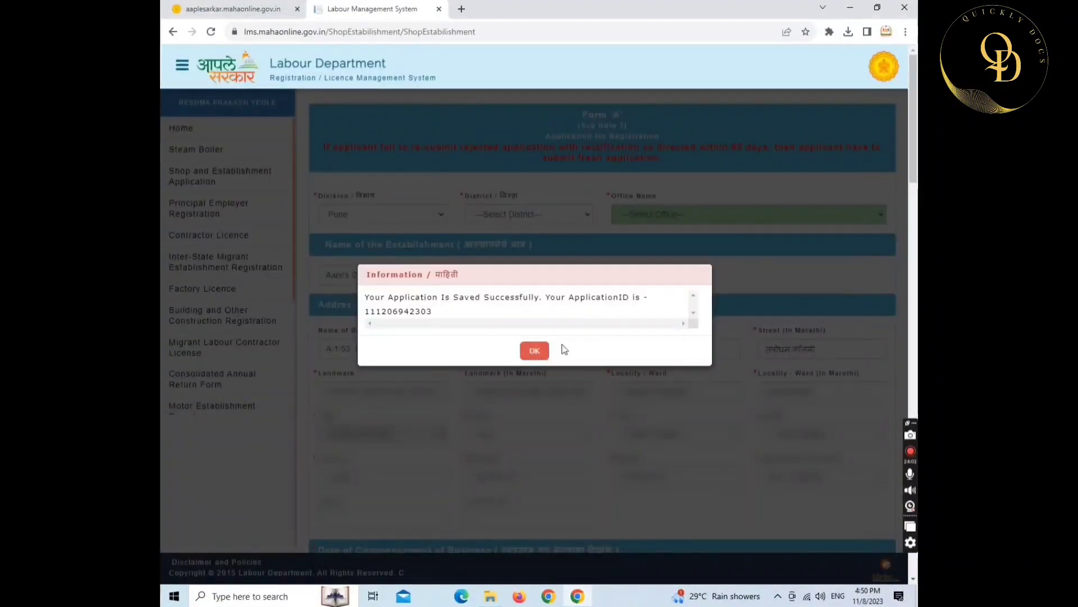
left_click(535, 352)
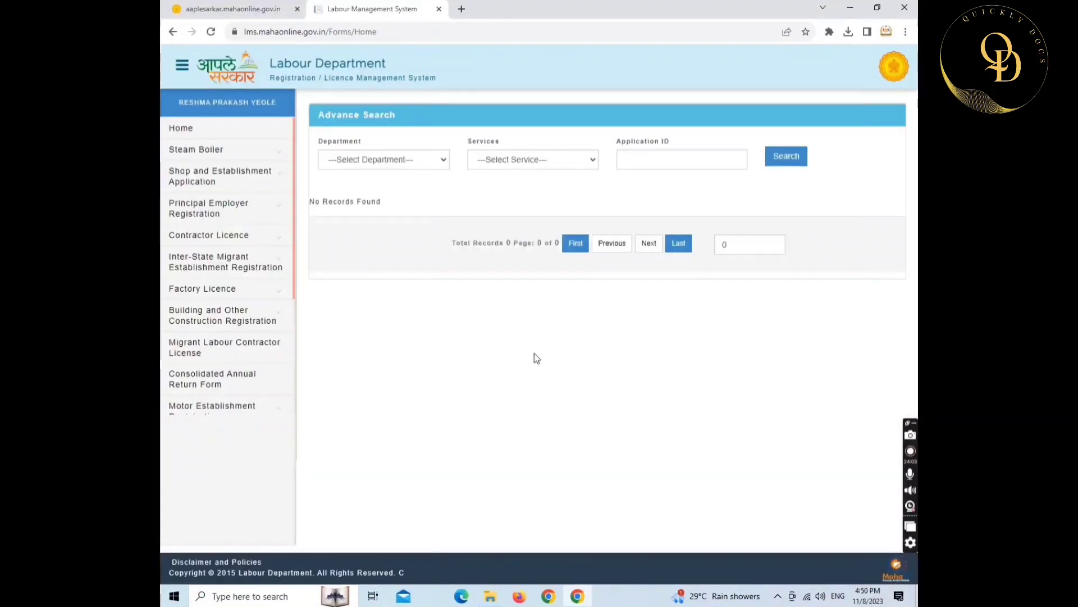
- Search SHOP's Registration of Shop and Establishment applications and open the pending one's document upload
left_click(395, 162)
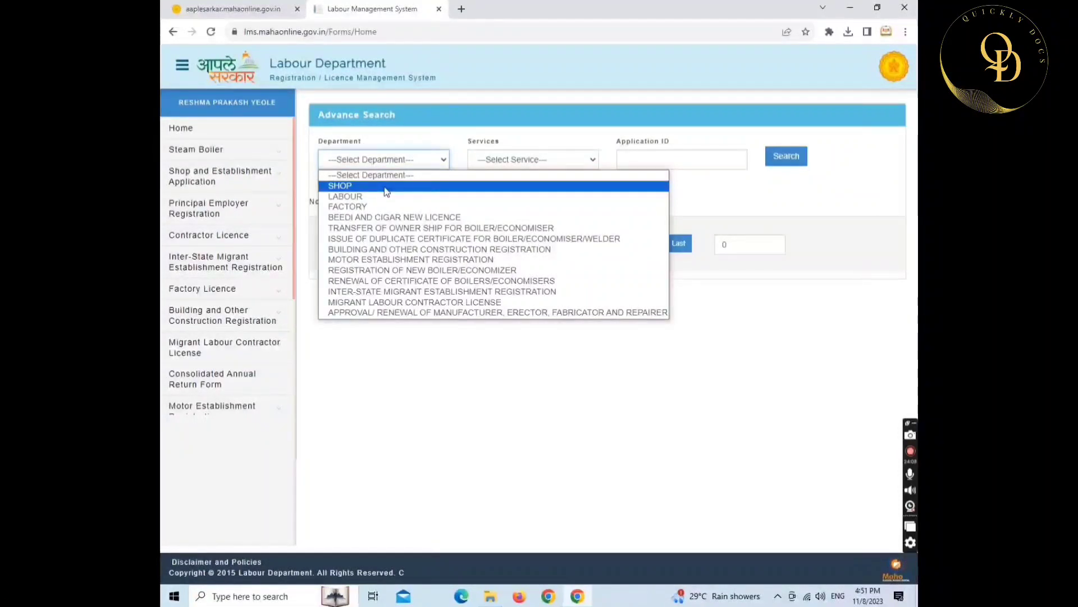
left_click(386, 191)
left_click(490, 160)
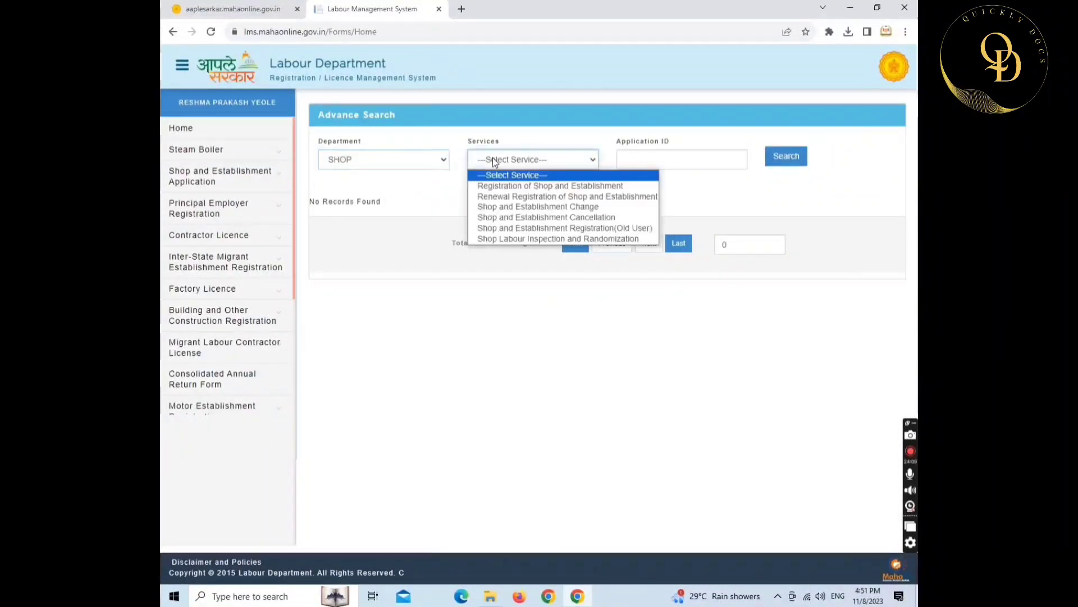
left_click(507, 187)
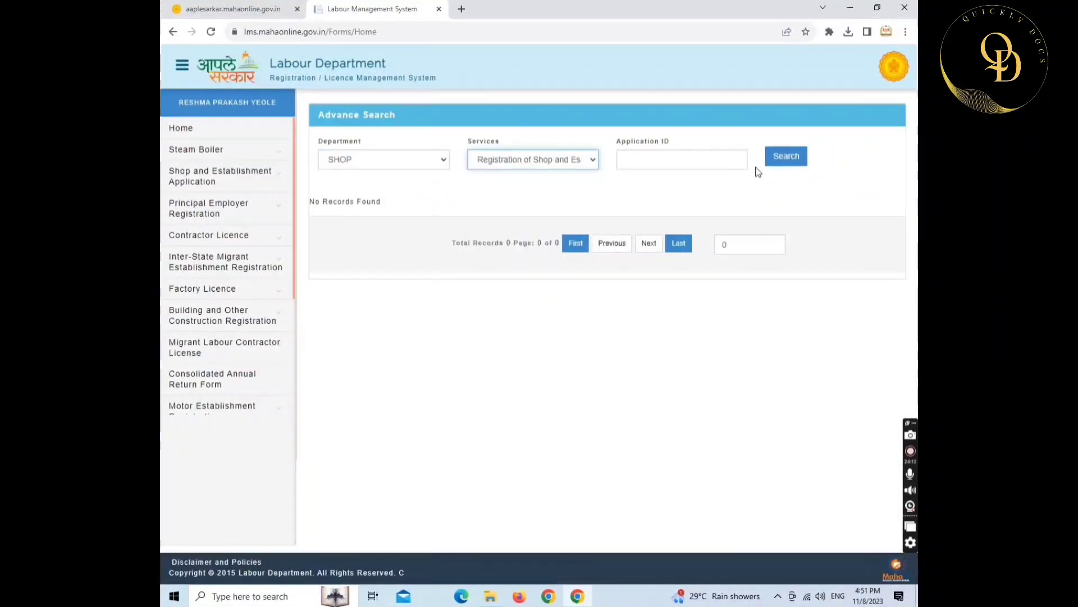
left_click(782, 160)
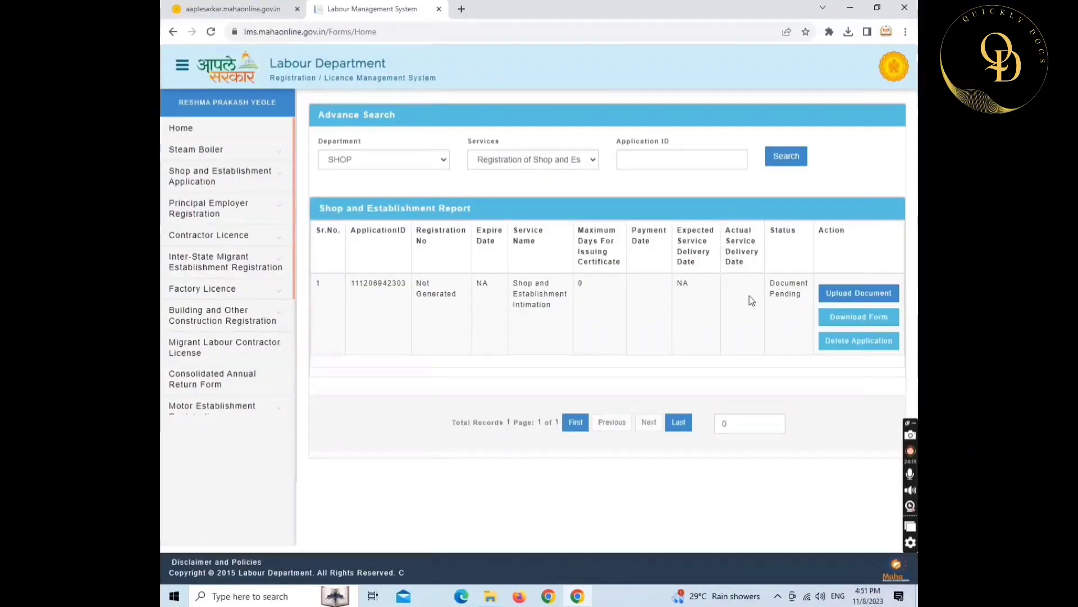
left_click(858, 296)
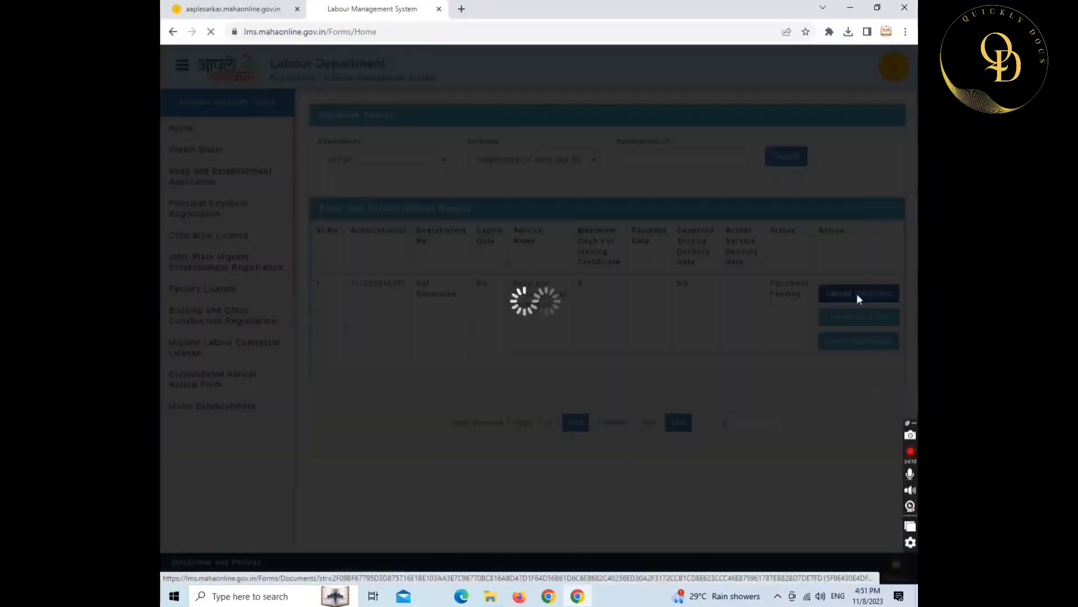
- Attach the applicant photo and signature files
scroll(440, 304, "down", 2)
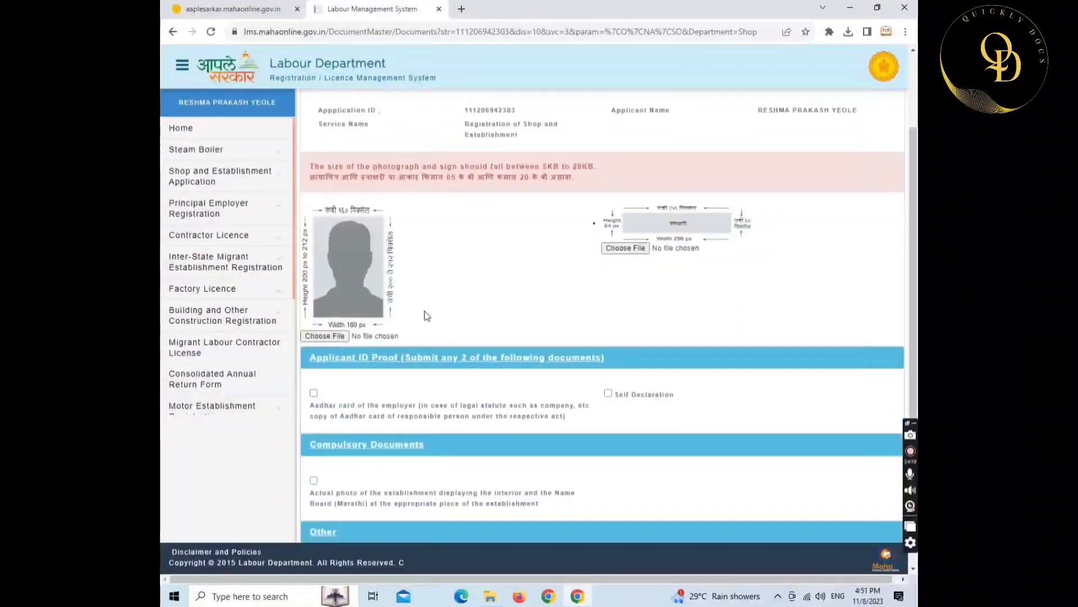
left_click(326, 331)
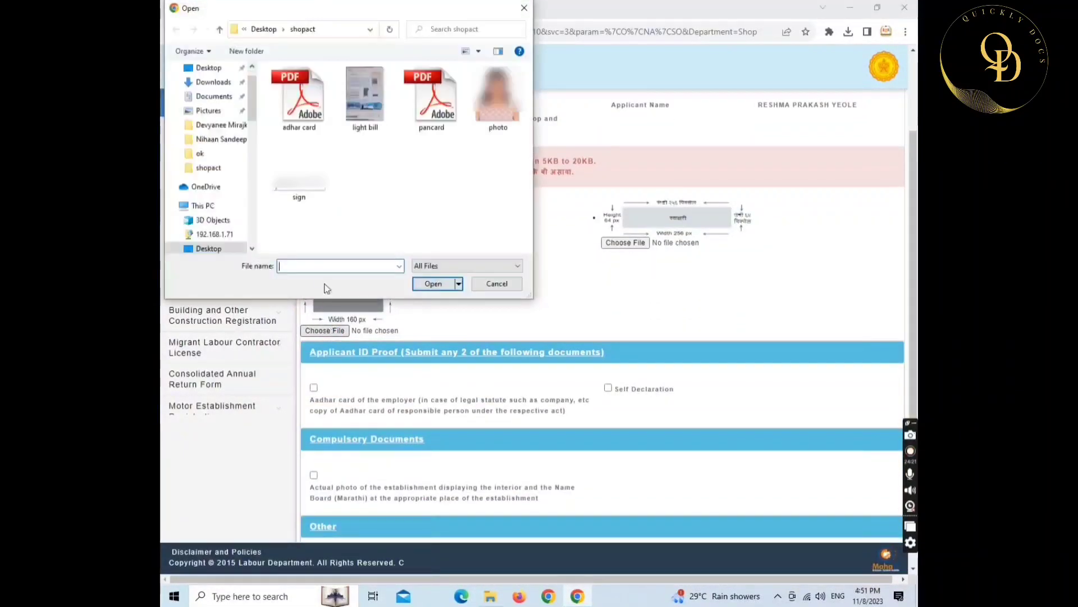
left_click(498, 96)
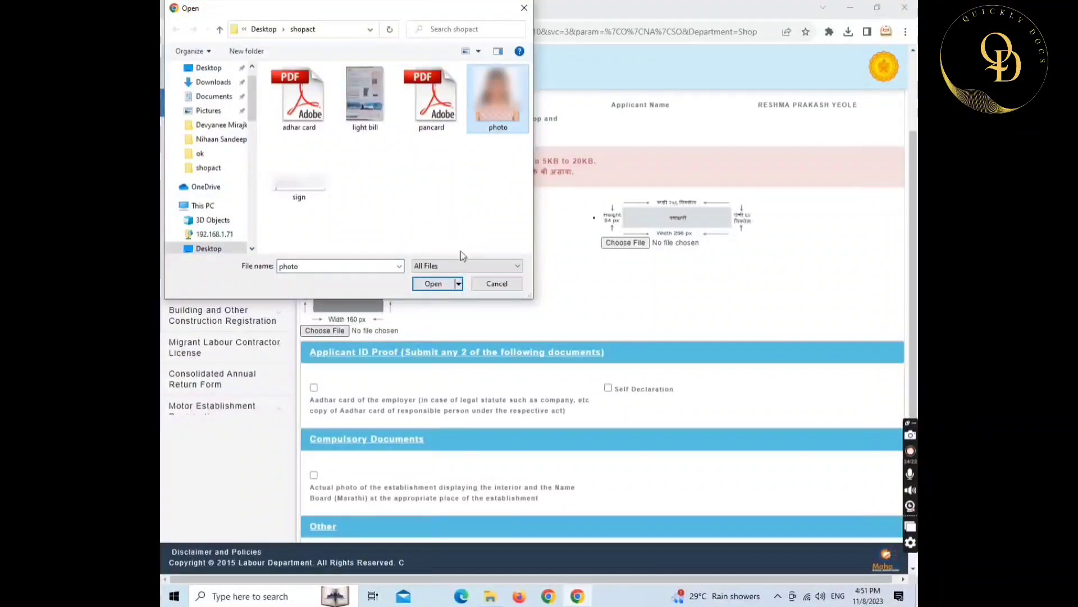
left_click(433, 284)
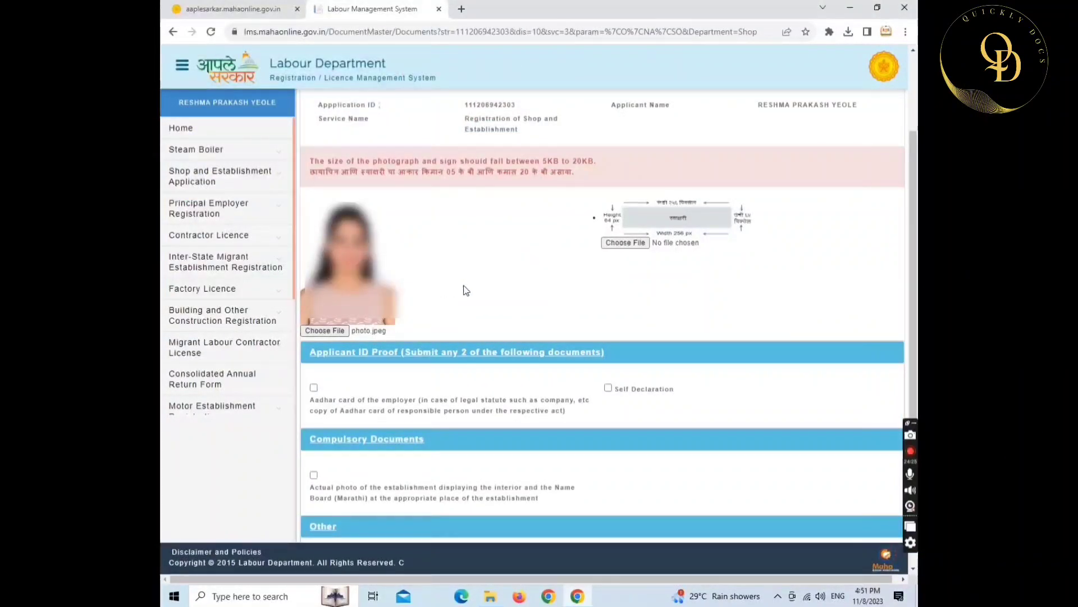
left_click(627, 245)
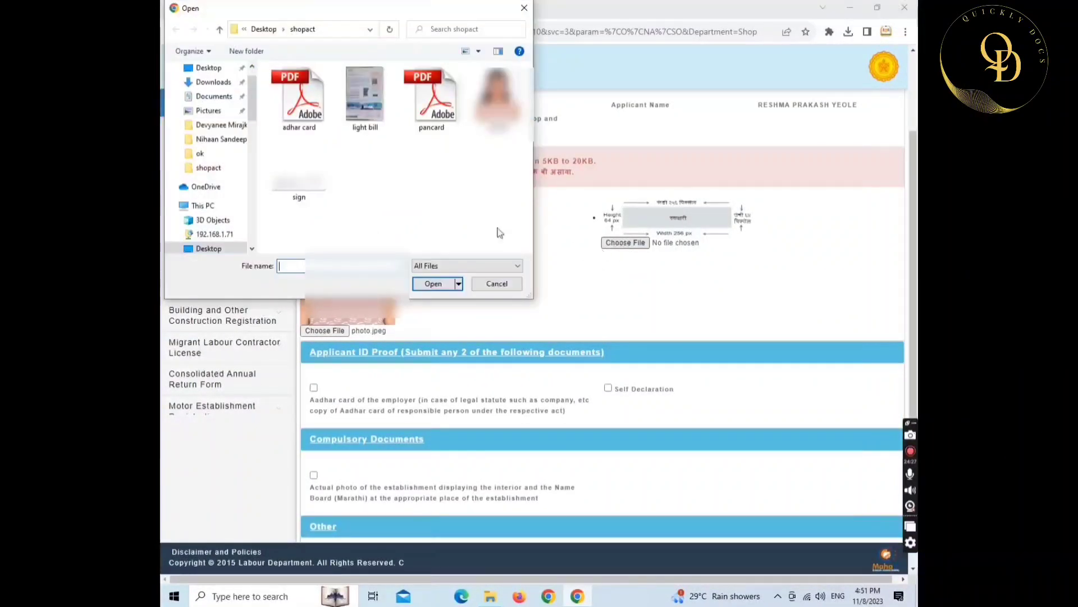
left_click(300, 169)
left_click(430, 284)
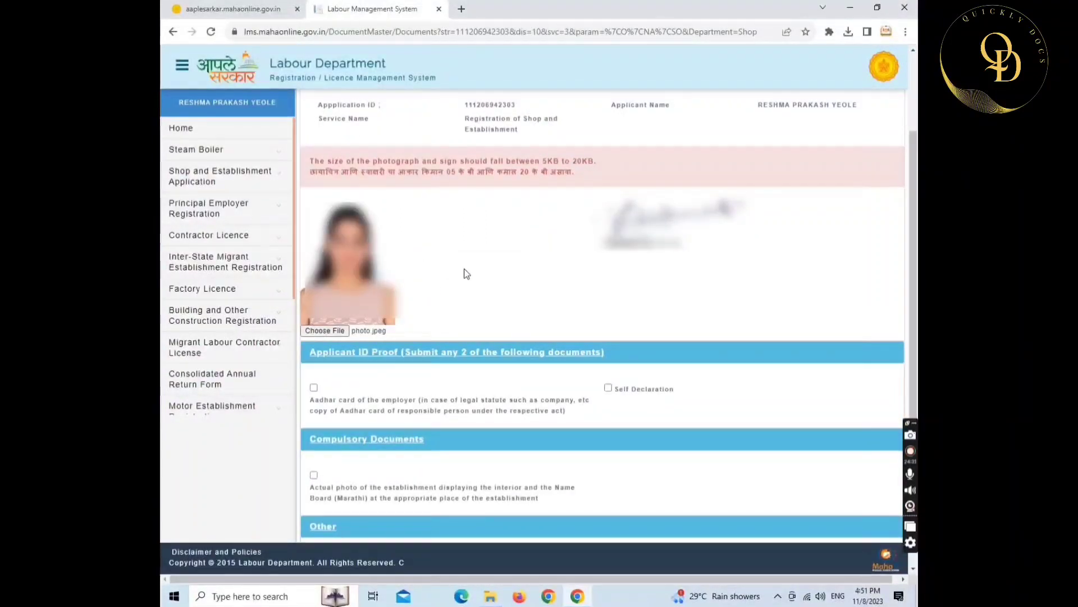
- Attach the adhar card as Aadhar ID proof and the pancard file as Self Declaration
scroll(465, 273, "down", 1)
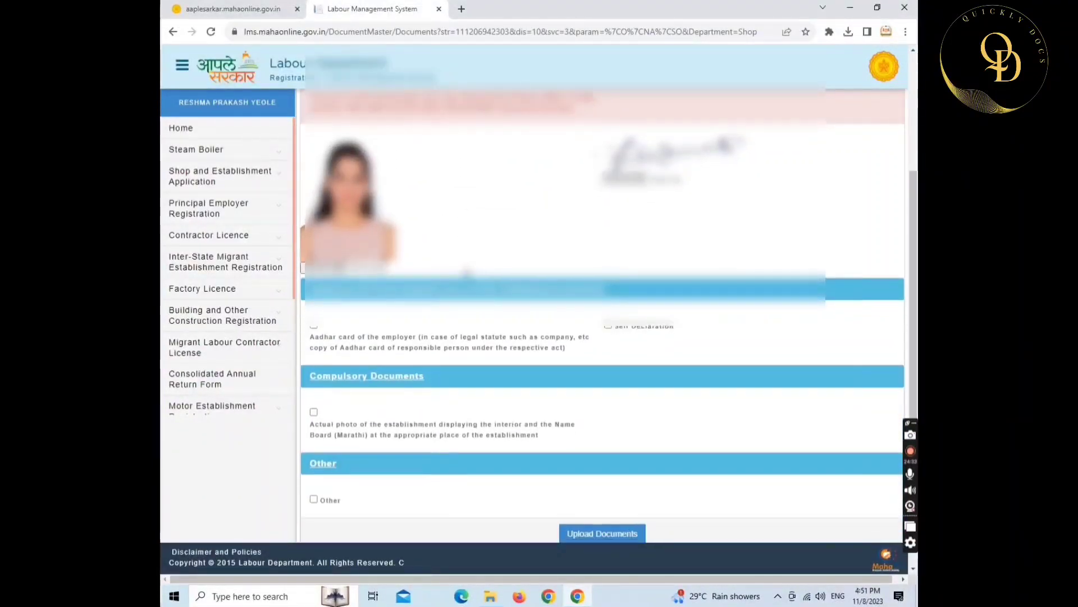
scroll(313, 241, "down", 2)
left_click(314, 243)
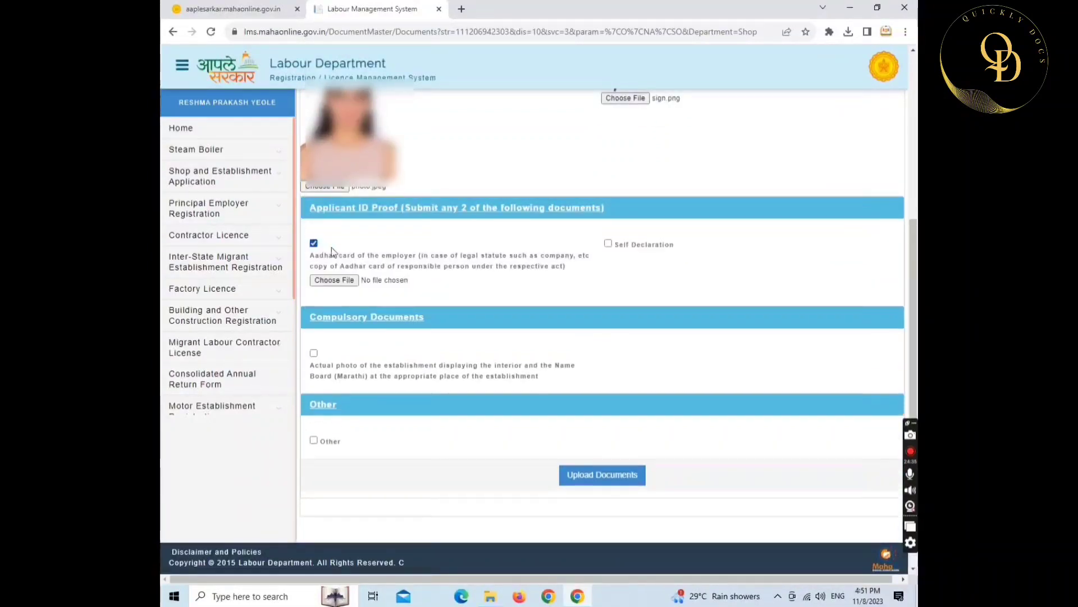
left_click(336, 280)
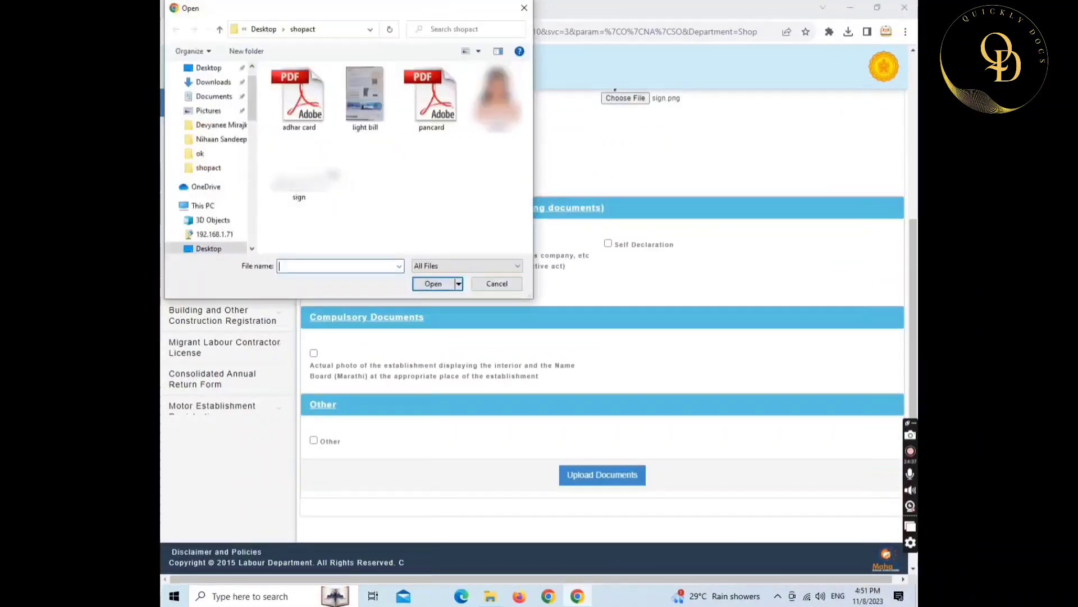
left_click(290, 101)
left_click(423, 282)
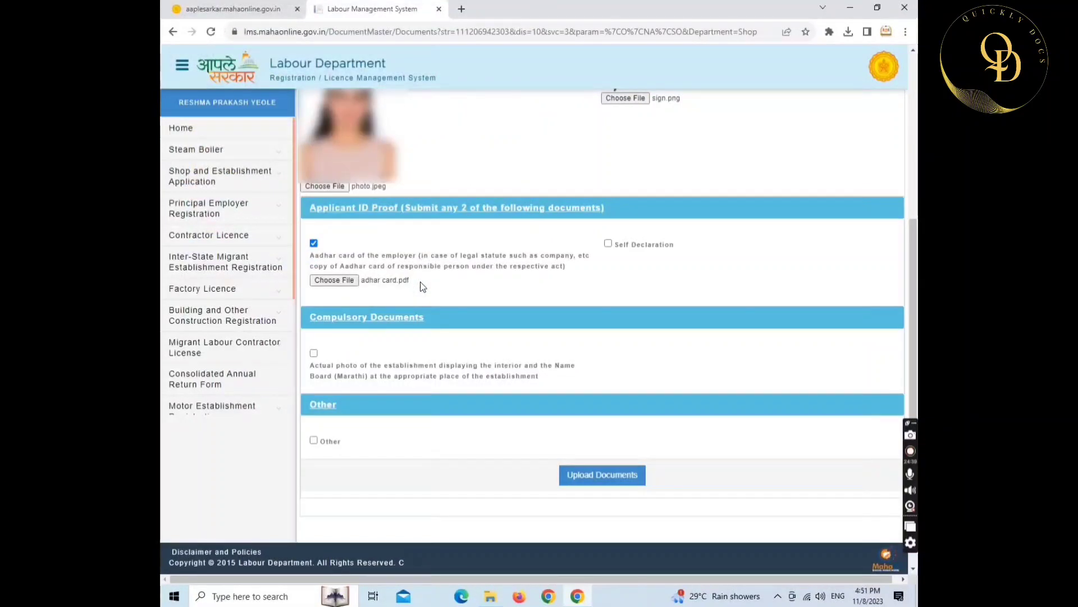
left_click(607, 244)
left_click(612, 260)
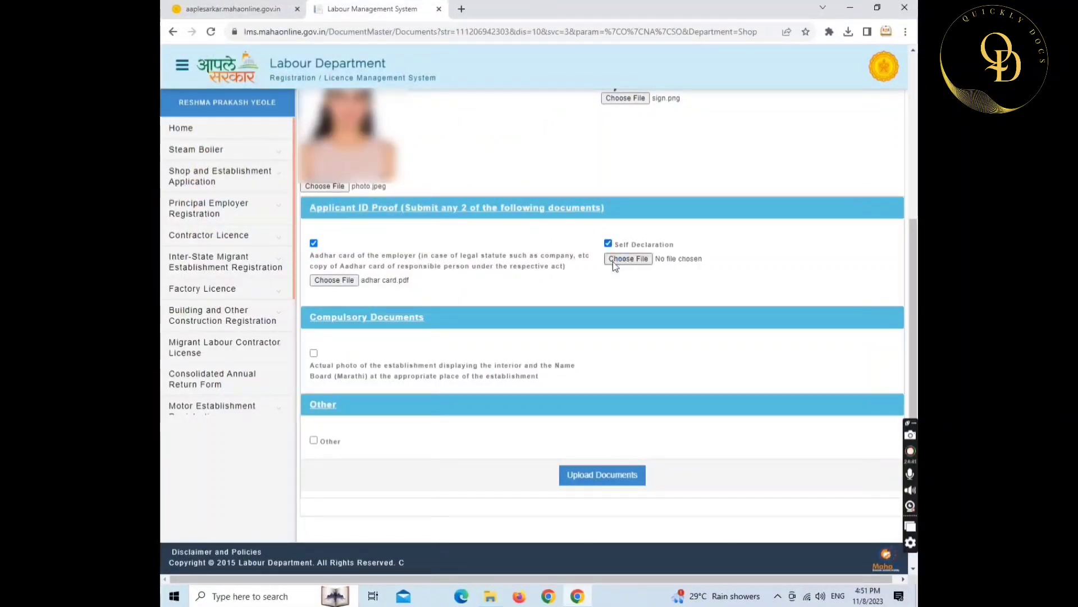
left_click(425, 117)
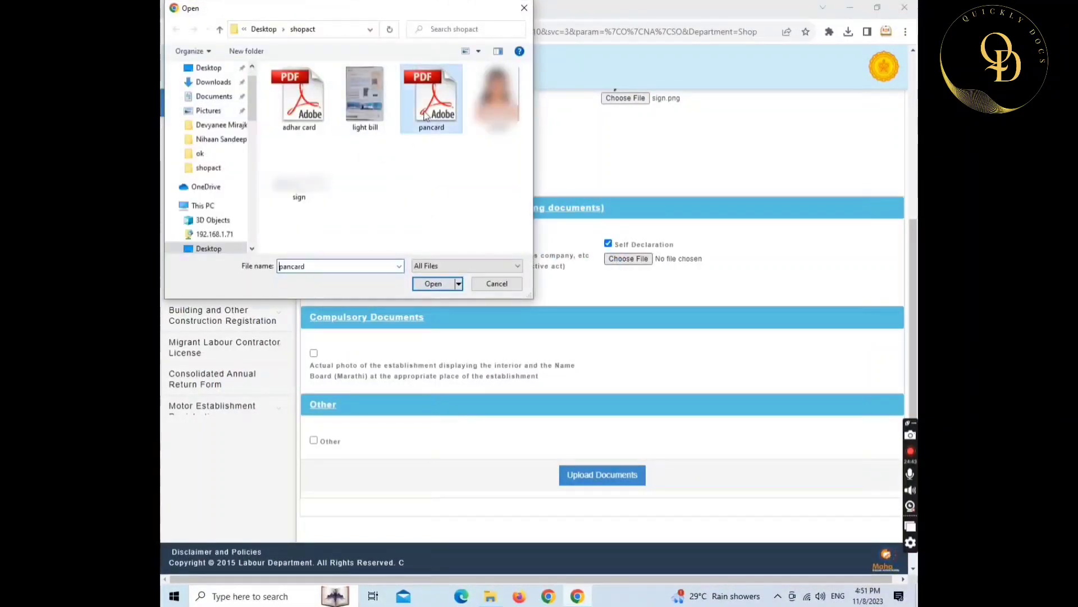
left_click(440, 284)
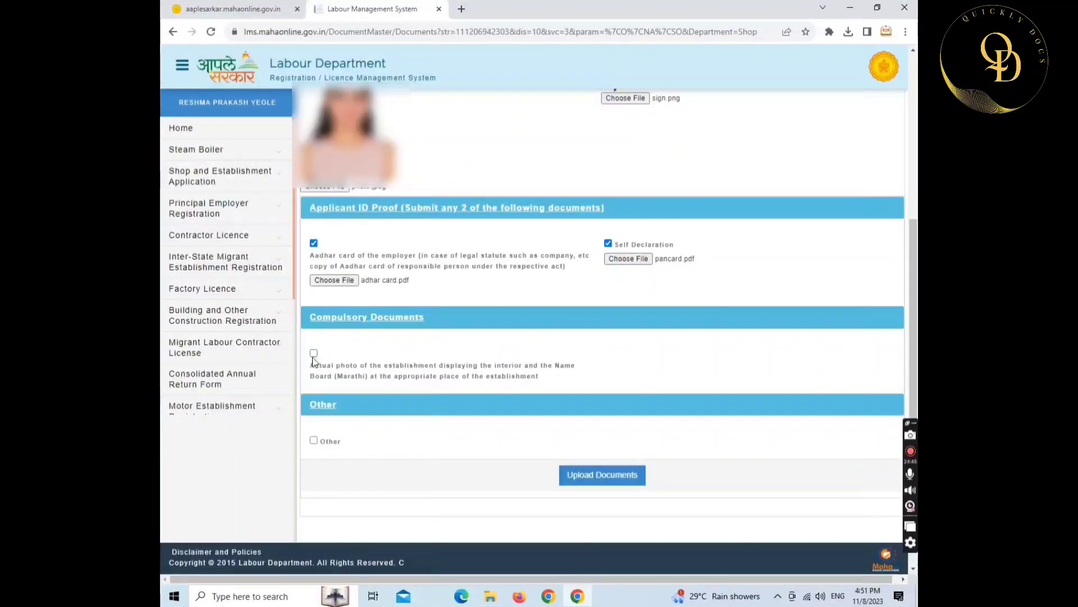
- Attach the light bill as the establishment photo and upload all documents
left_click(314, 353)
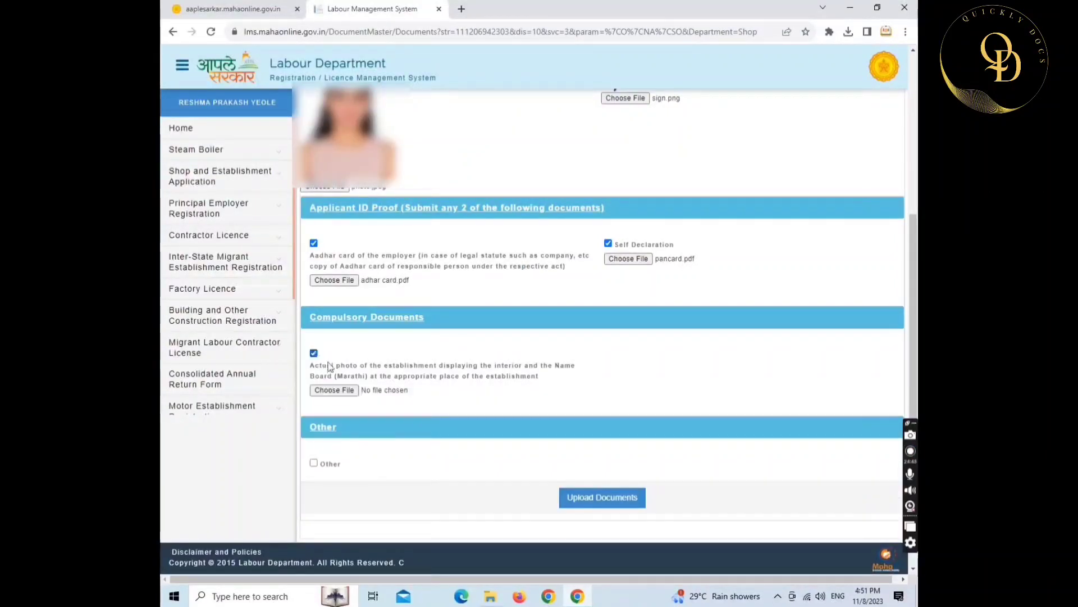
left_click(334, 390)
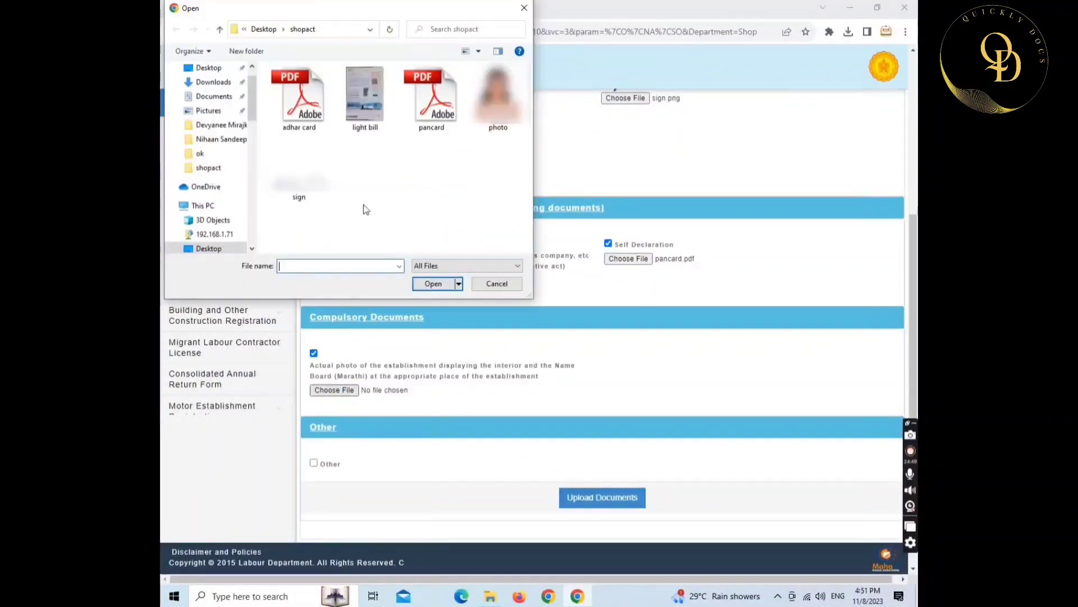
left_click(356, 126)
left_click(431, 284)
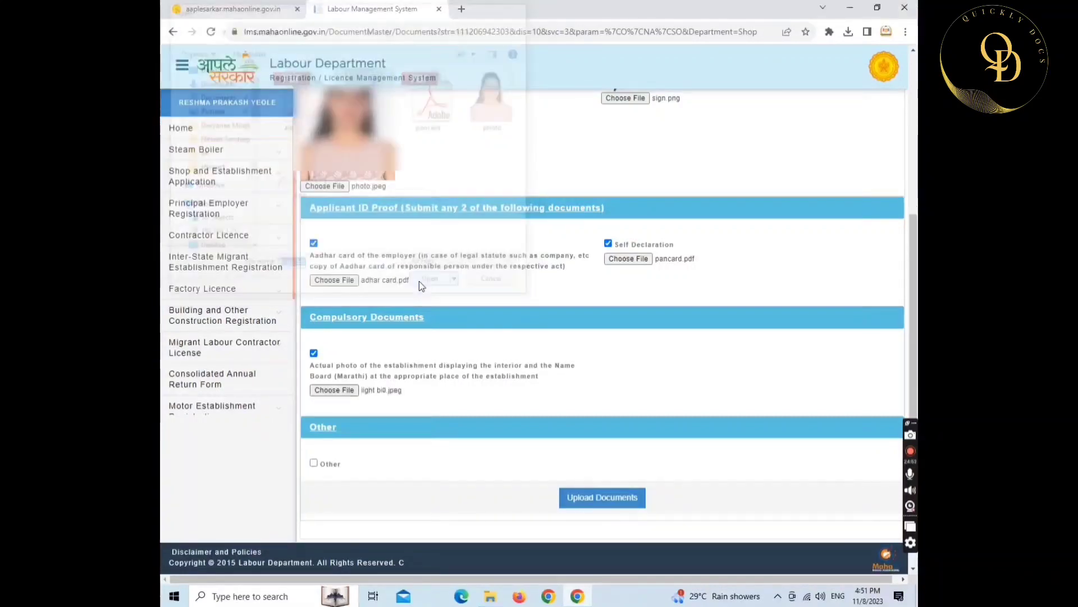
scroll(478, 314, "down", 1)
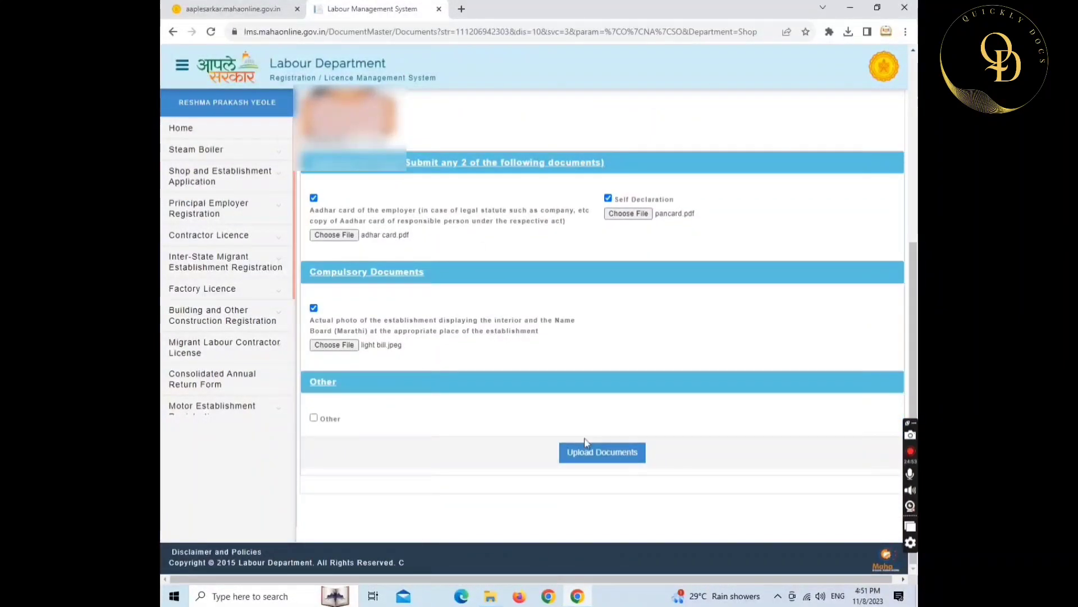
left_click(587, 462)
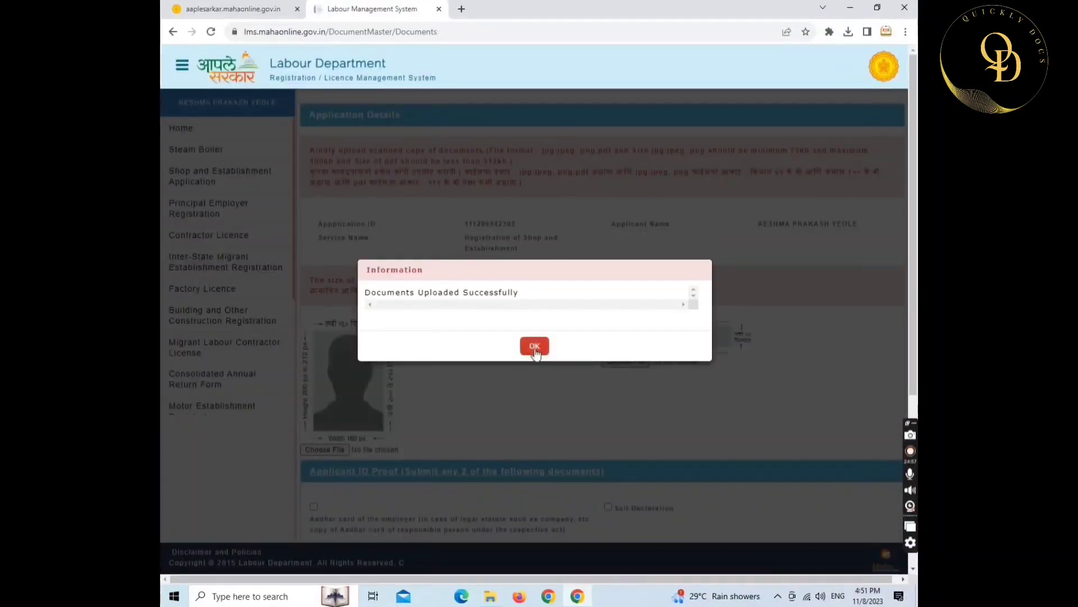
- Confirm the ₹23.60 registration fee and proceed to PayGov card payment
left_click(533, 345)
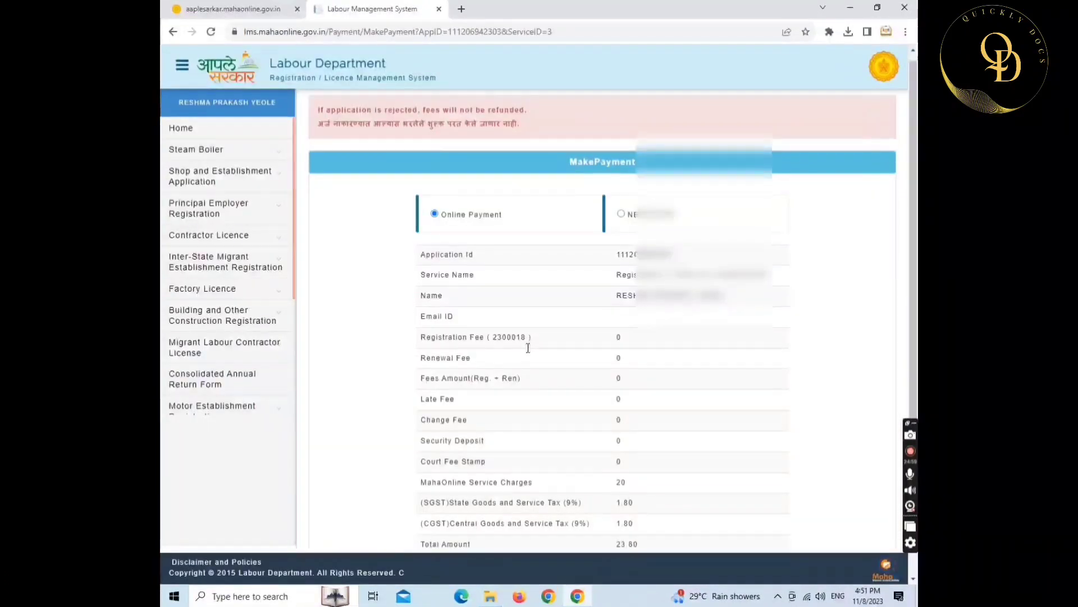
scroll(532, 346, "down", 2)
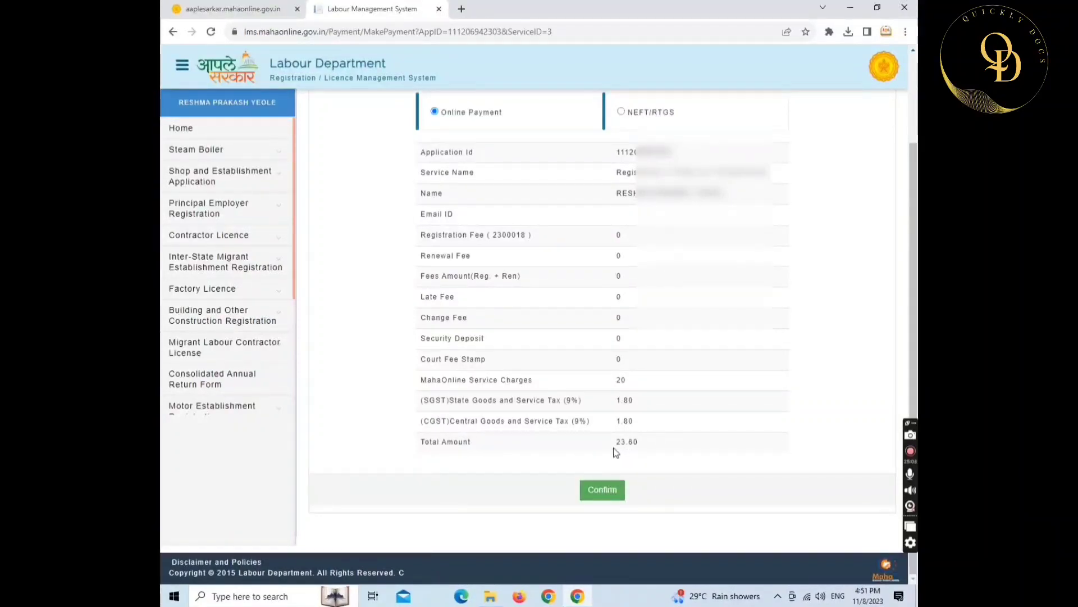
left_click(602, 494)
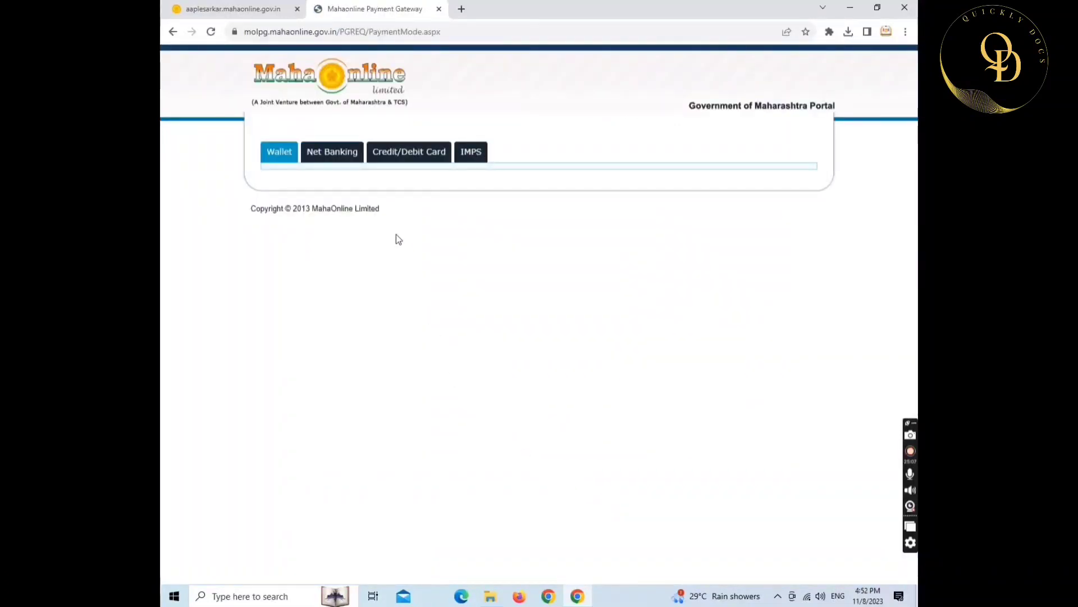
left_click(390, 158)
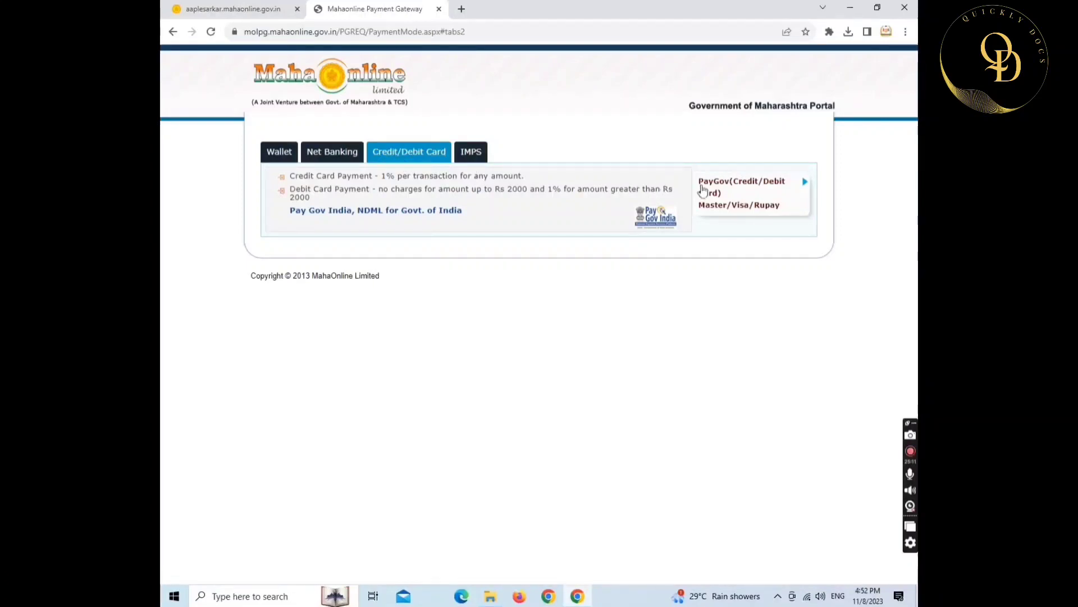
left_click(774, 195)
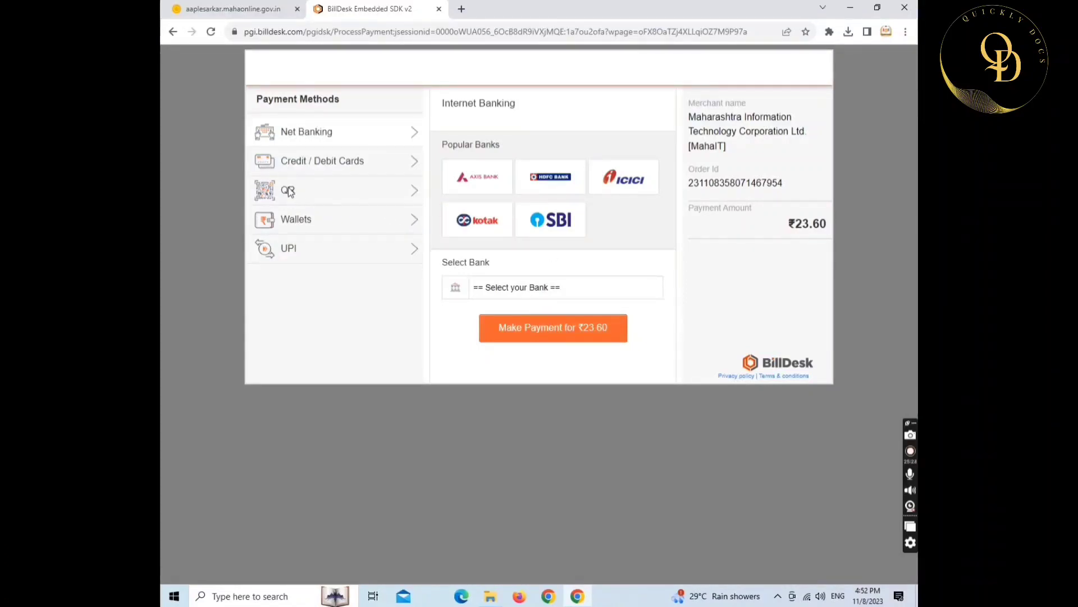
- Pay the ₹23.60 fee by BHIM UPI QR code
left_click(337, 196)
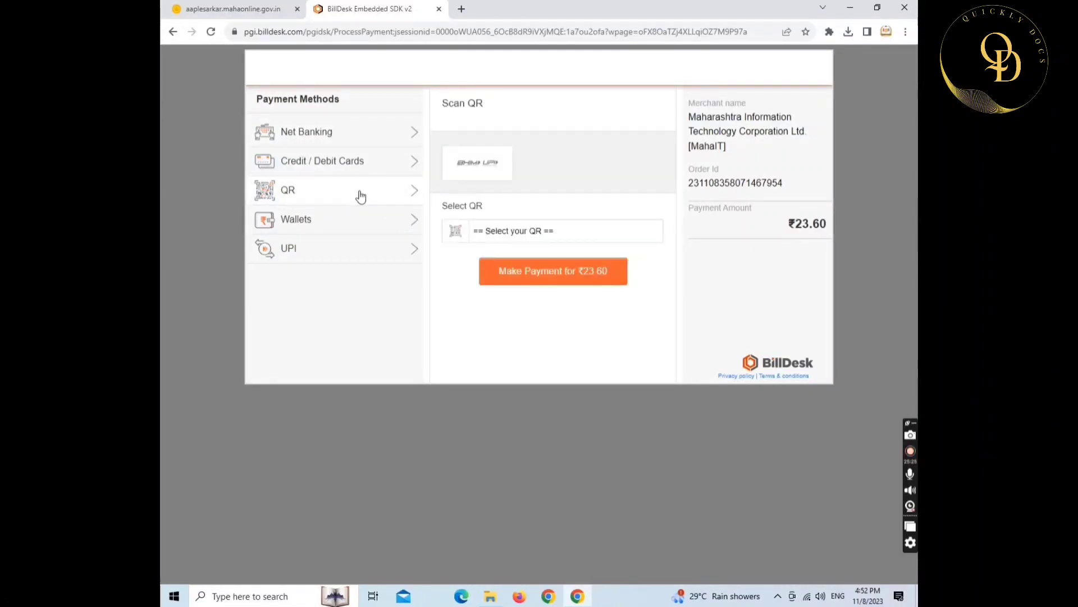
left_click(487, 234)
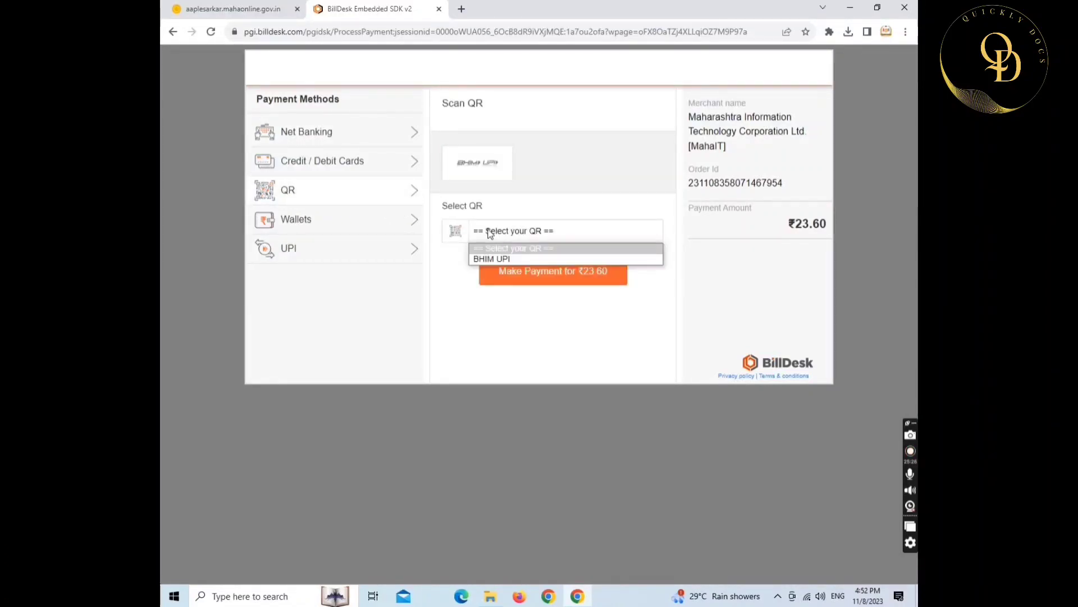
left_click(500, 259)
left_click(519, 271)
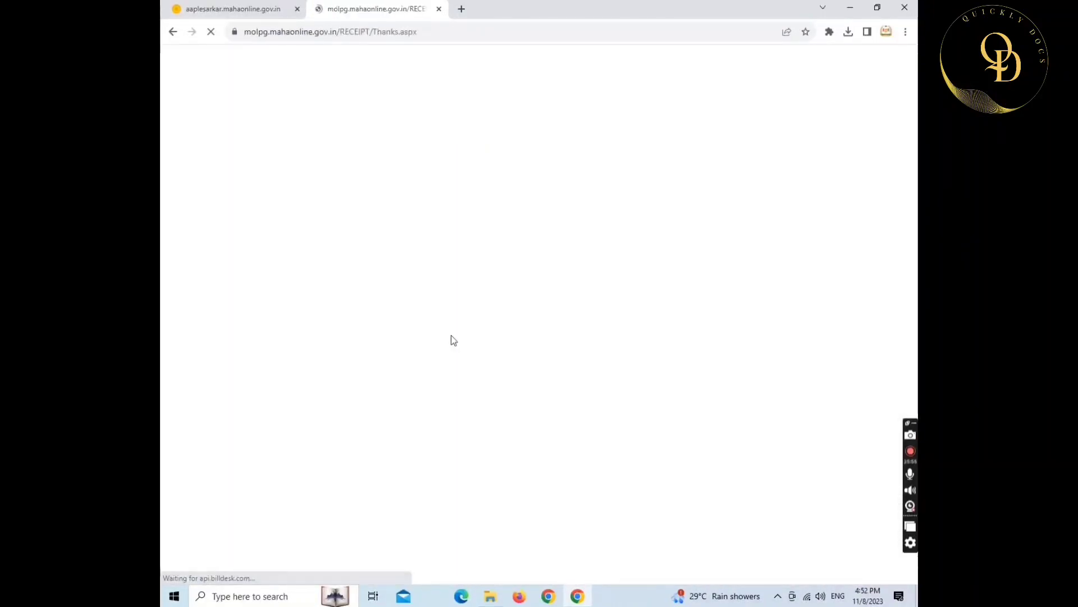
- Search SHOP's Registration of Shop and Establishment service and scroll results to the Action column
scroll(429, 306, "down", 5)
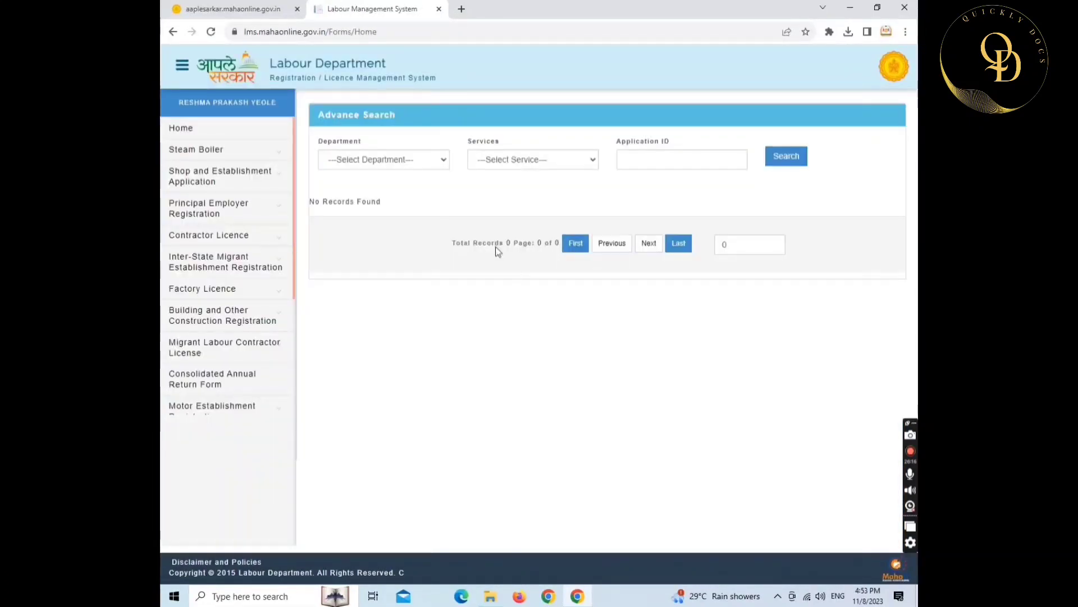
left_click(397, 162)
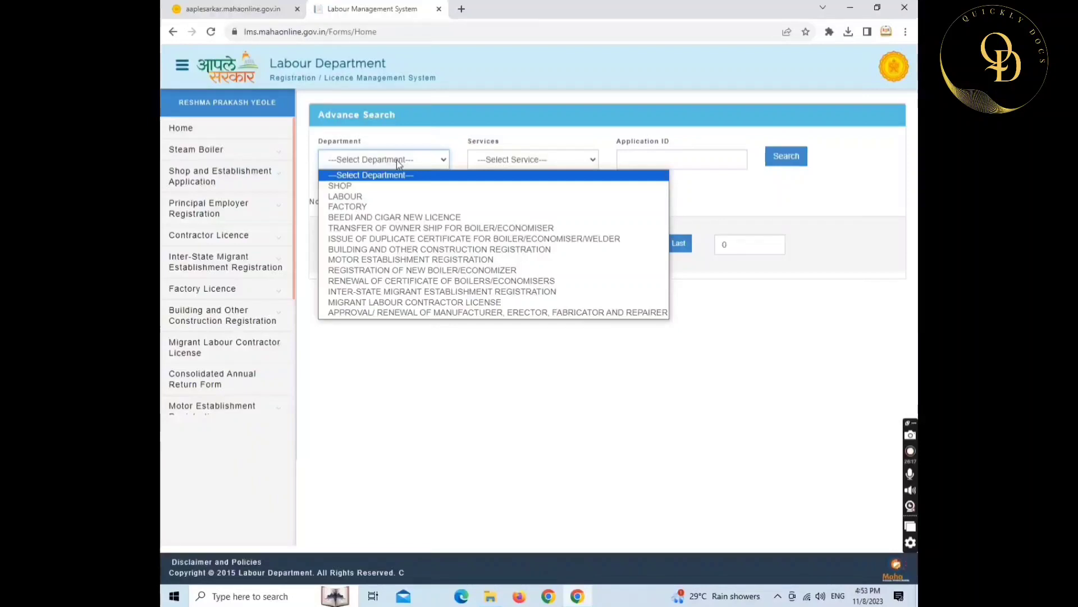
left_click(352, 187)
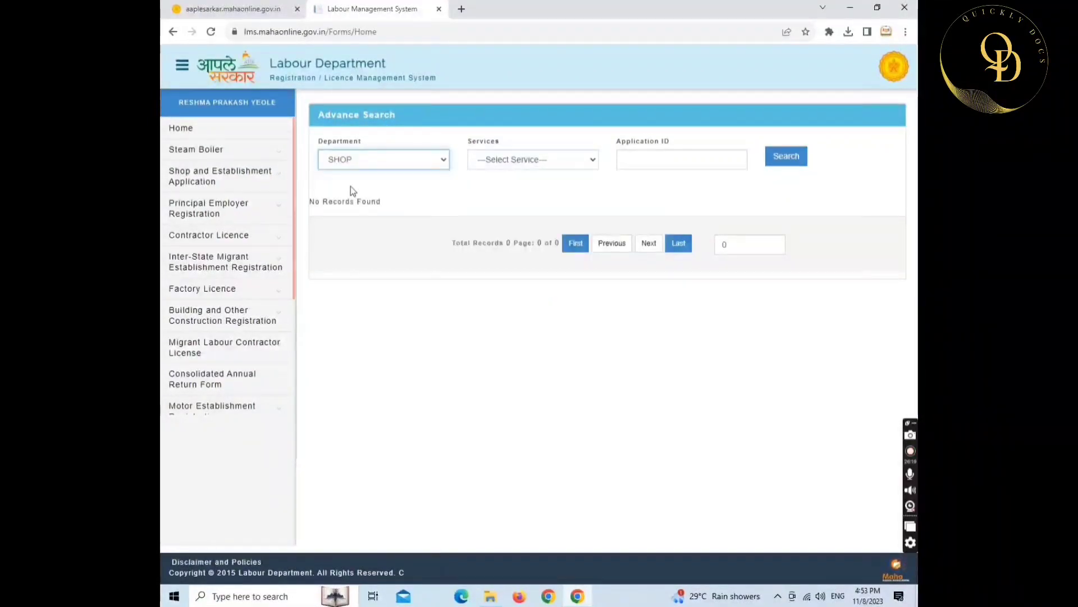
left_click(506, 161)
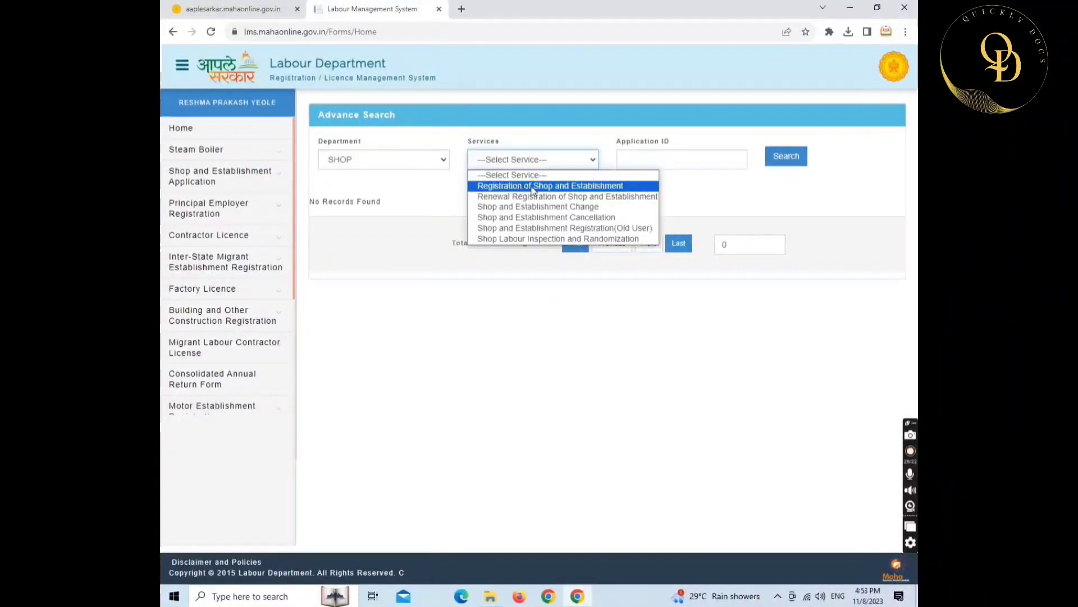
left_click(581, 186)
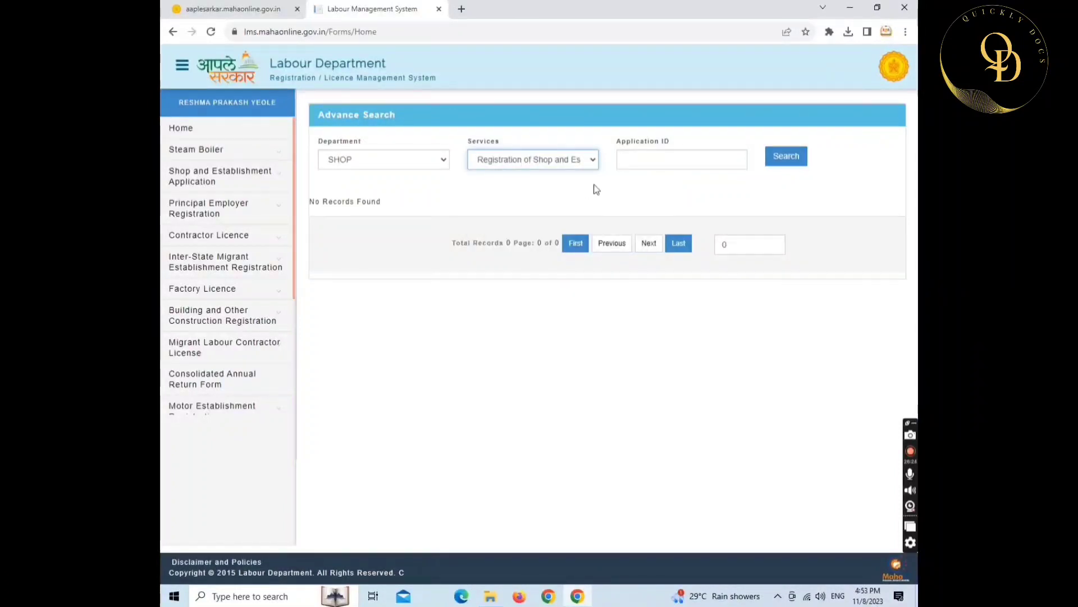
left_click(792, 163)
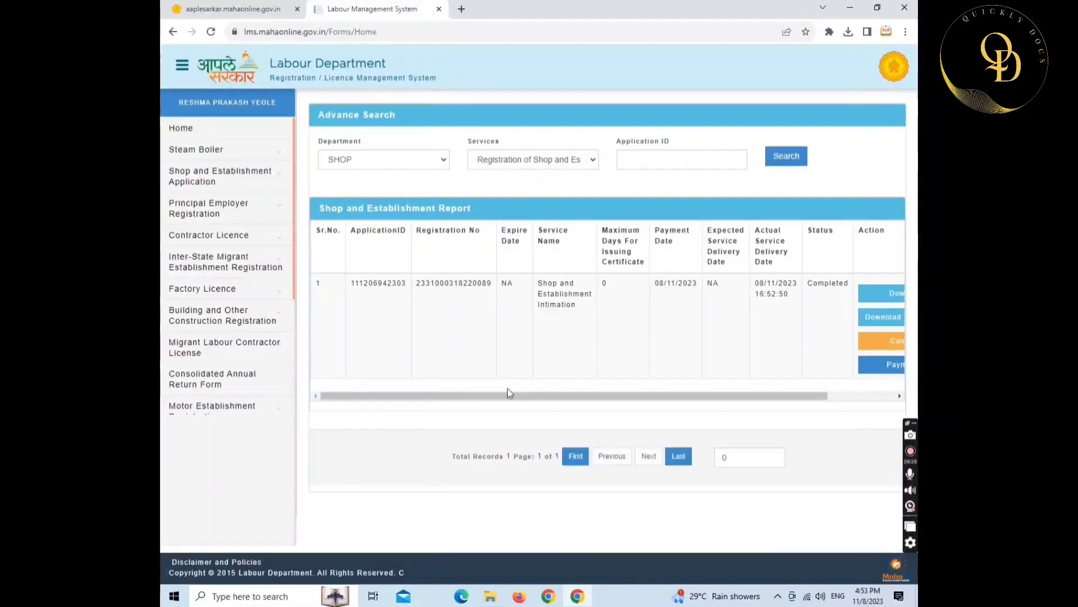
left_click_drag(496, 399, 702, 401)
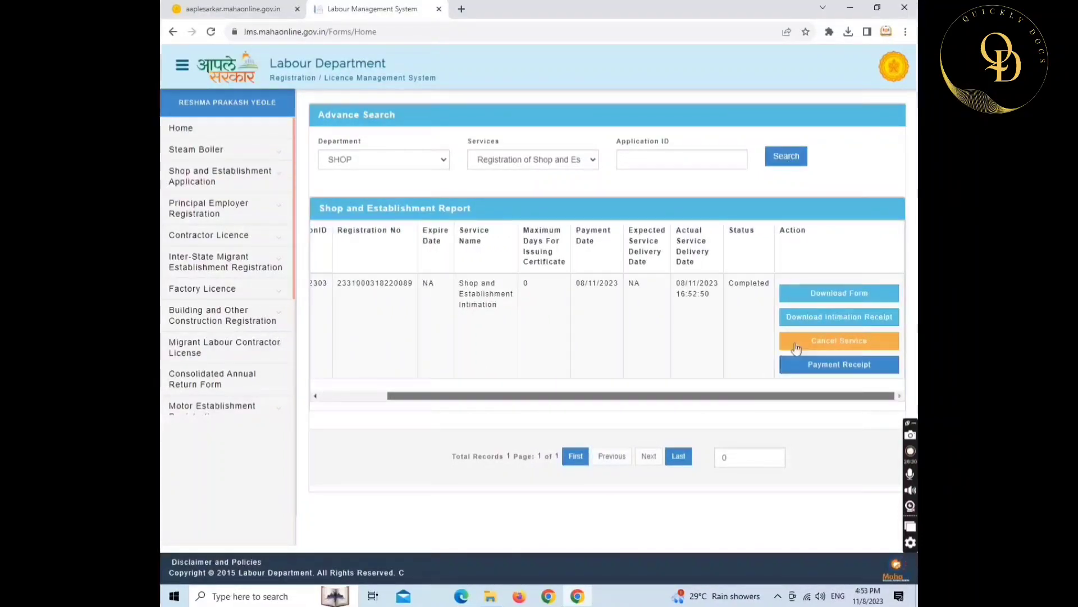
- Download Form F and save it as 'shopact form F' in the shopact folder
left_click(841, 299)
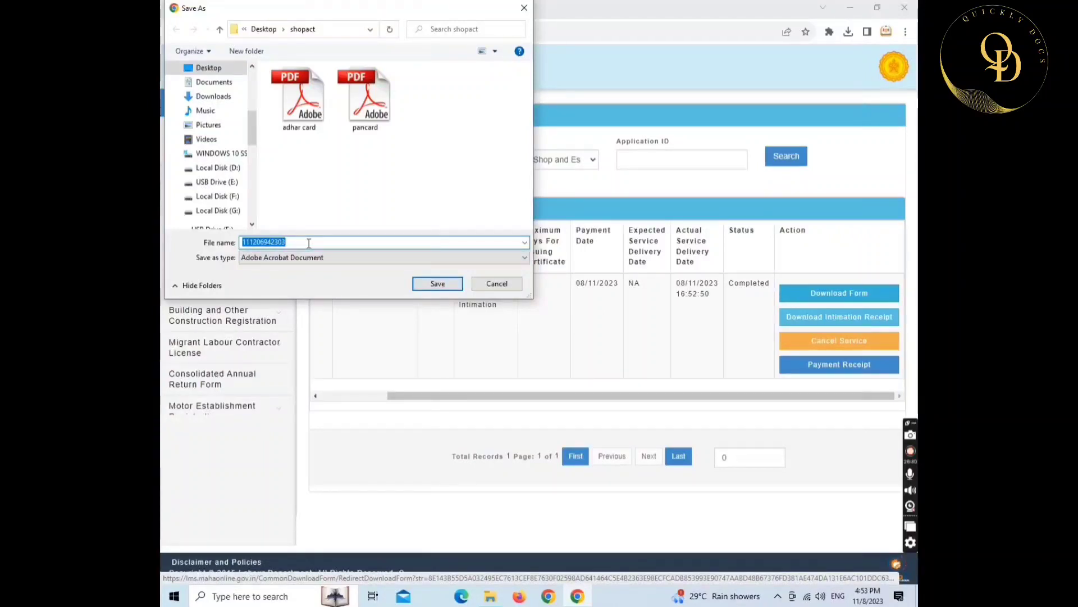
type("shopact fo")
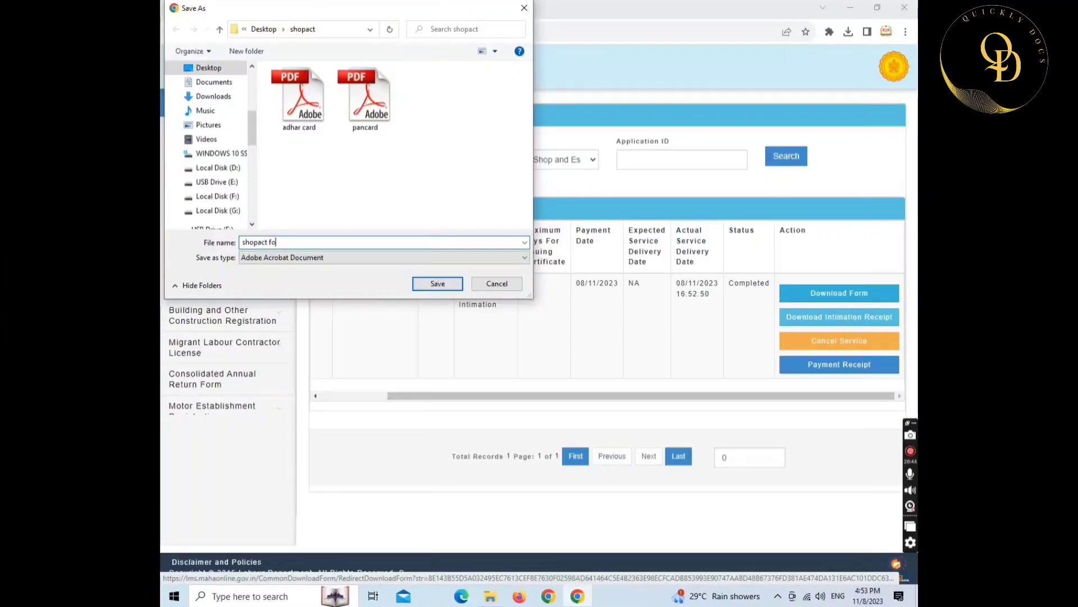
type("rm F")
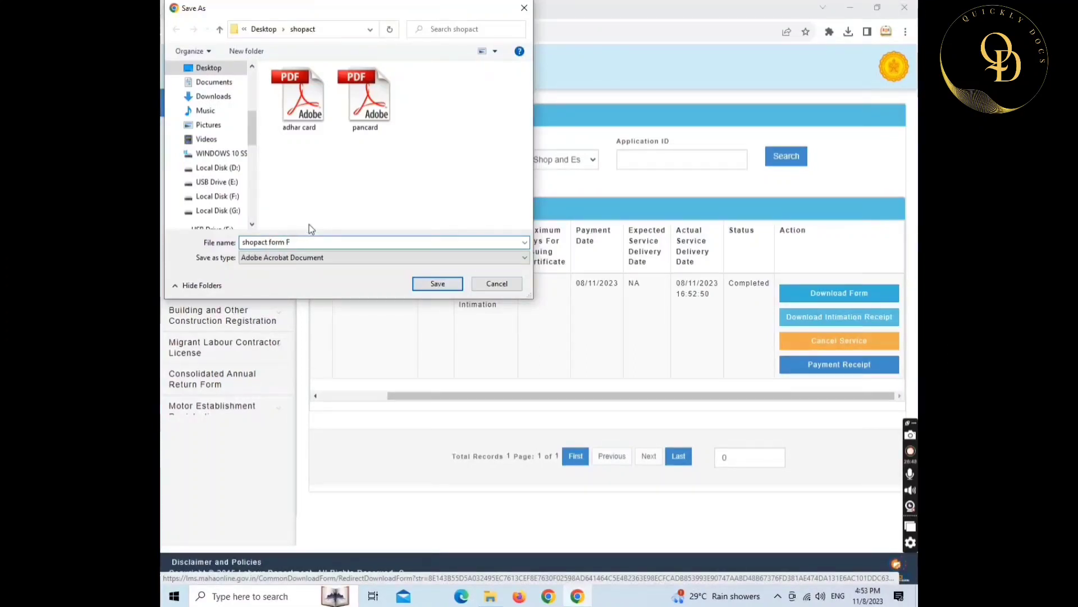
left_click(434, 285)
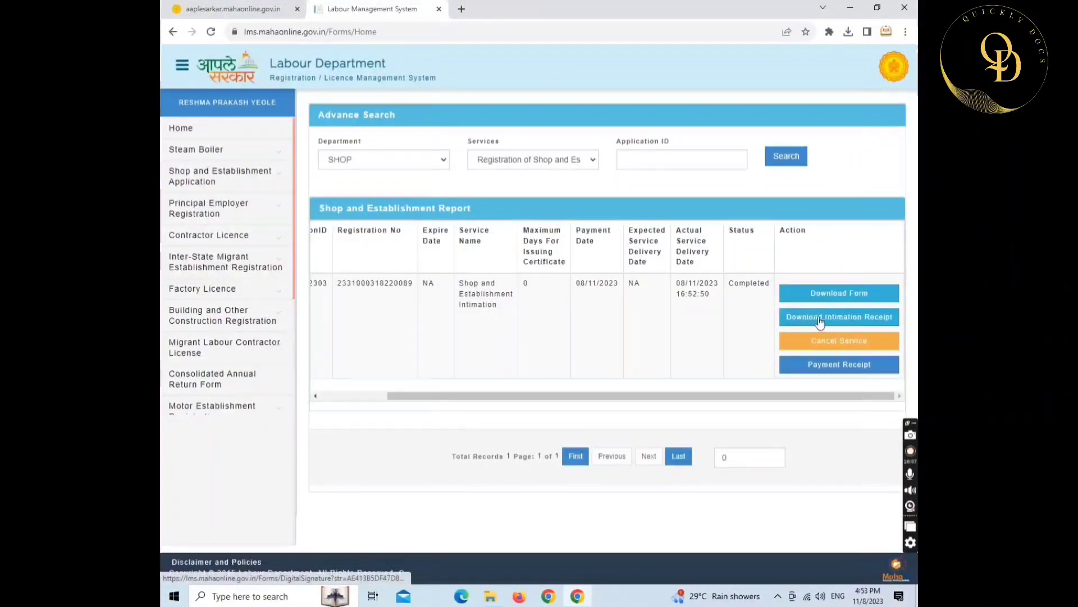
- Download the intimation receipt and save it as 'Shopact Licence' in the shopact folder
left_click(862, 323)
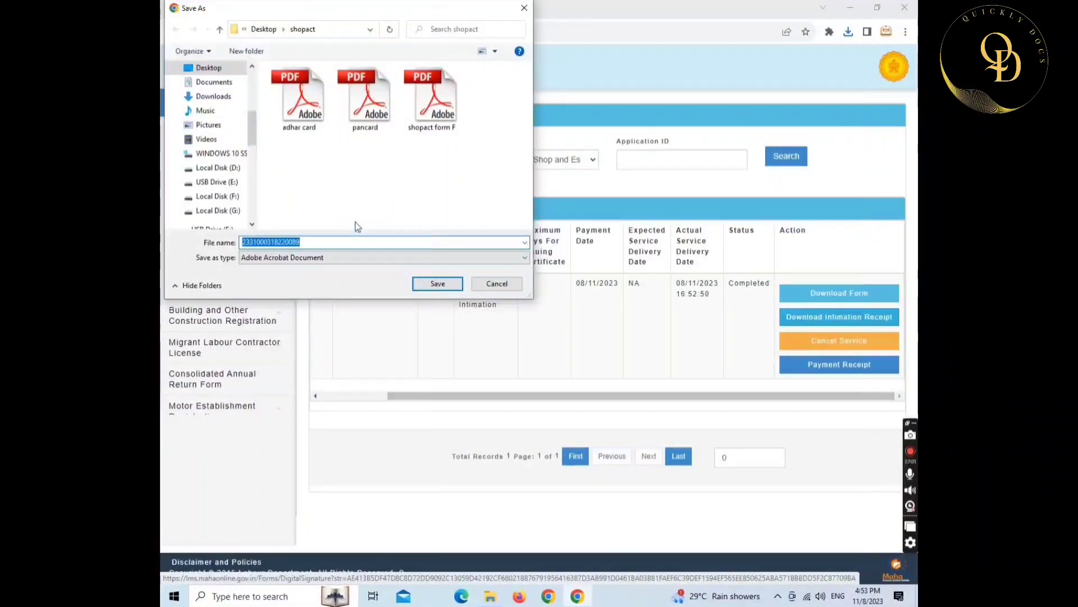
type("SHO")
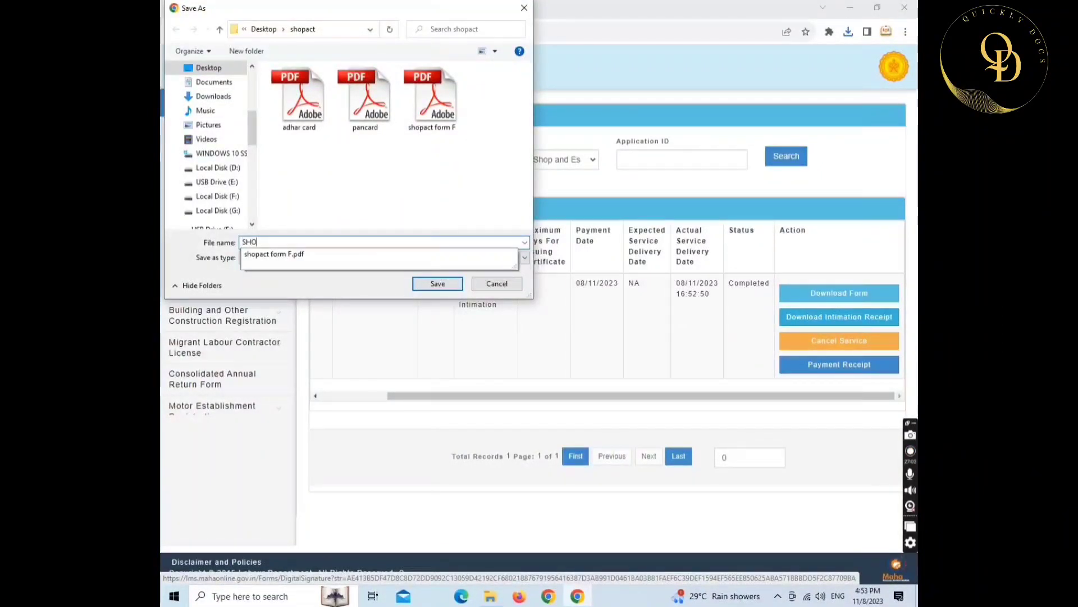
key("BackSpace")
key("BackSpace")
type("ho")
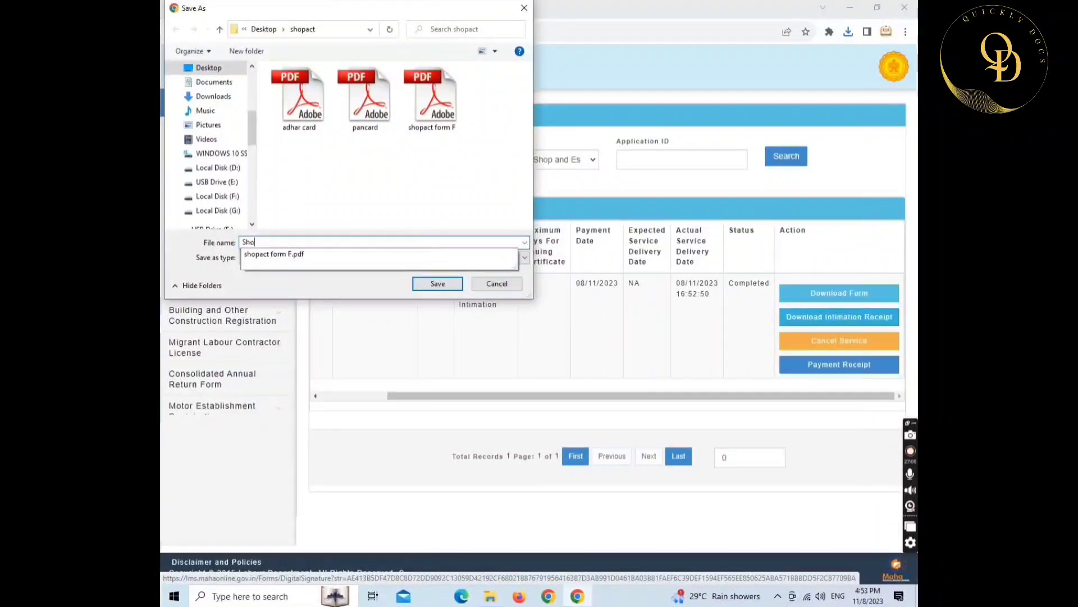
type("ps")
key("BackSpace")
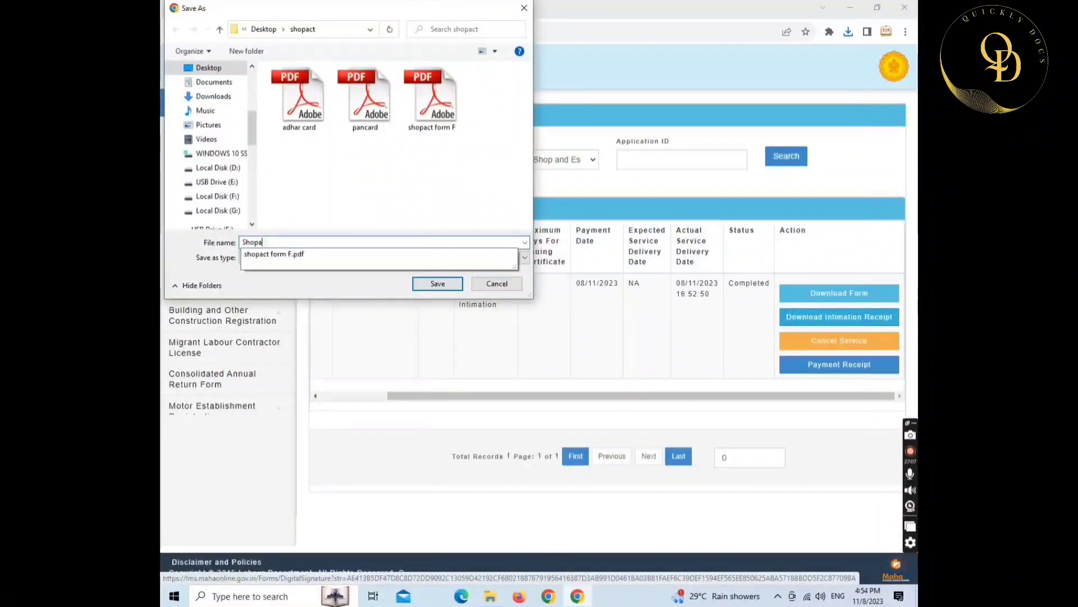
type("act Li")
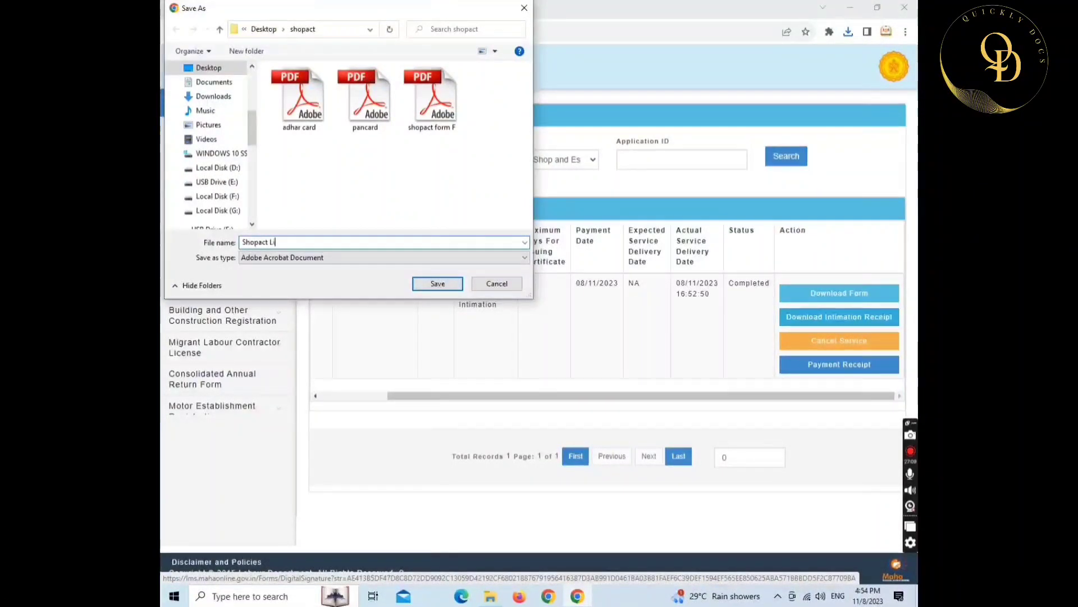
type("cence")
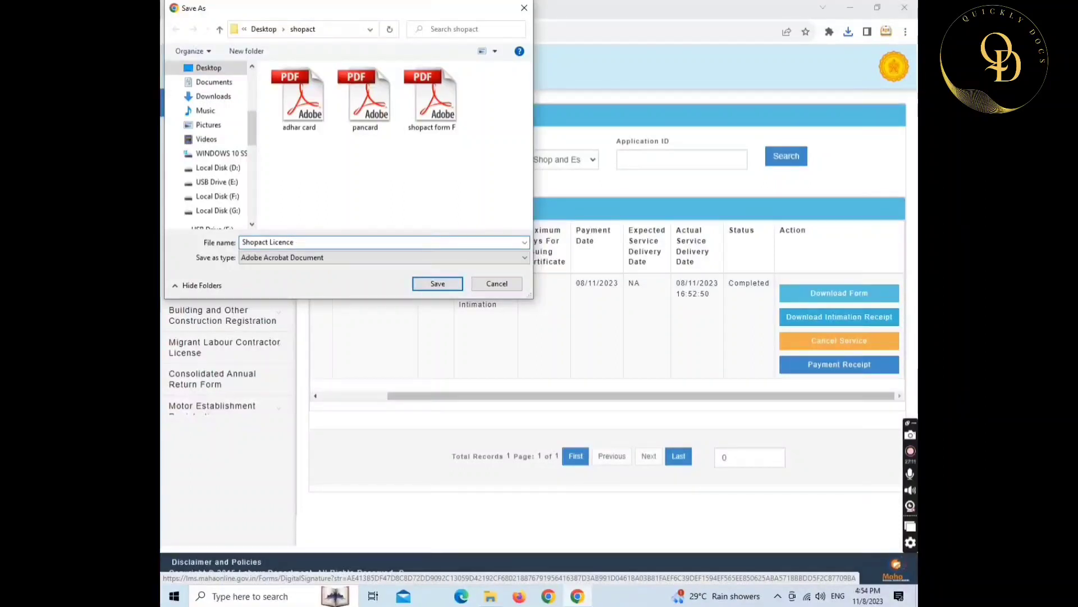
left_click(427, 284)
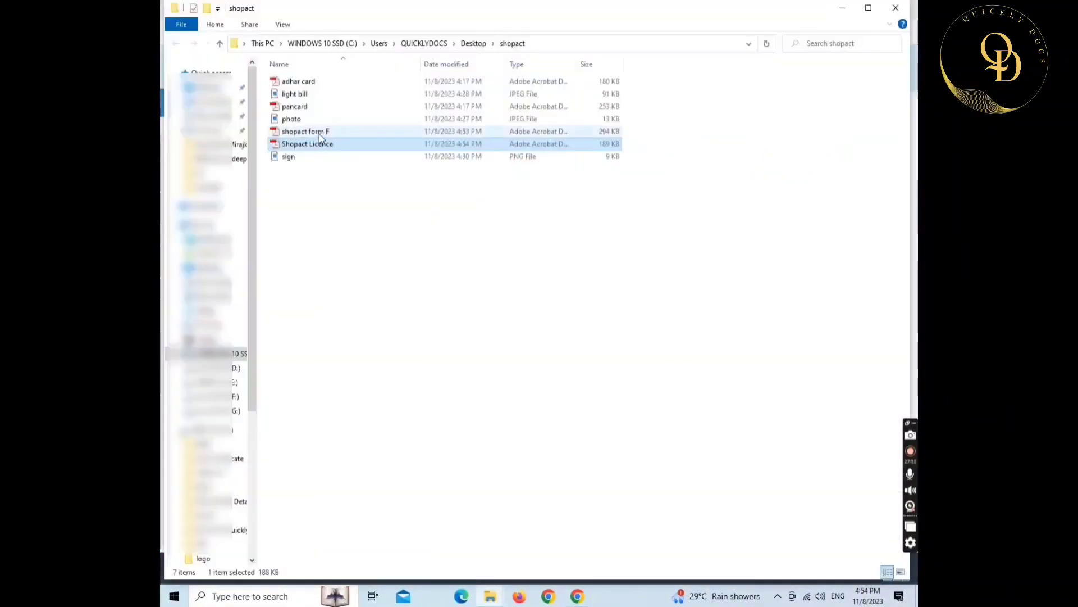
- Open the 294 KB 'shopact form F' PDF from the shopact folder in Adobe Reader
double_click(319, 133)
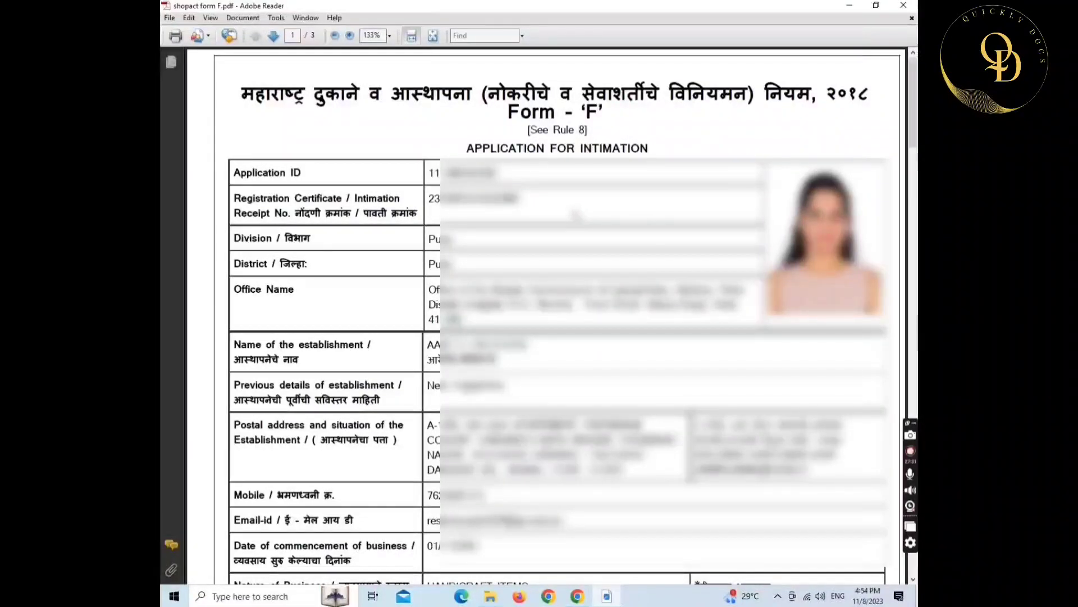
- Scroll through all three pages of shopact form F.pdf
scroll(561, 209, "down", 3)
scroll(560, 208, "down", 20)
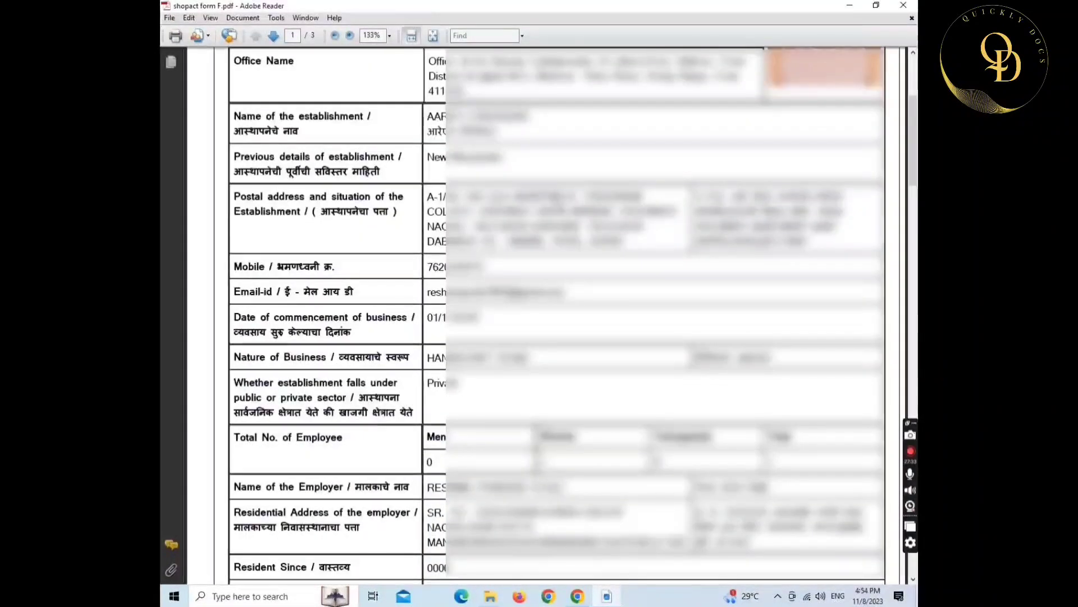
scroll(559, 206, "down", 15)
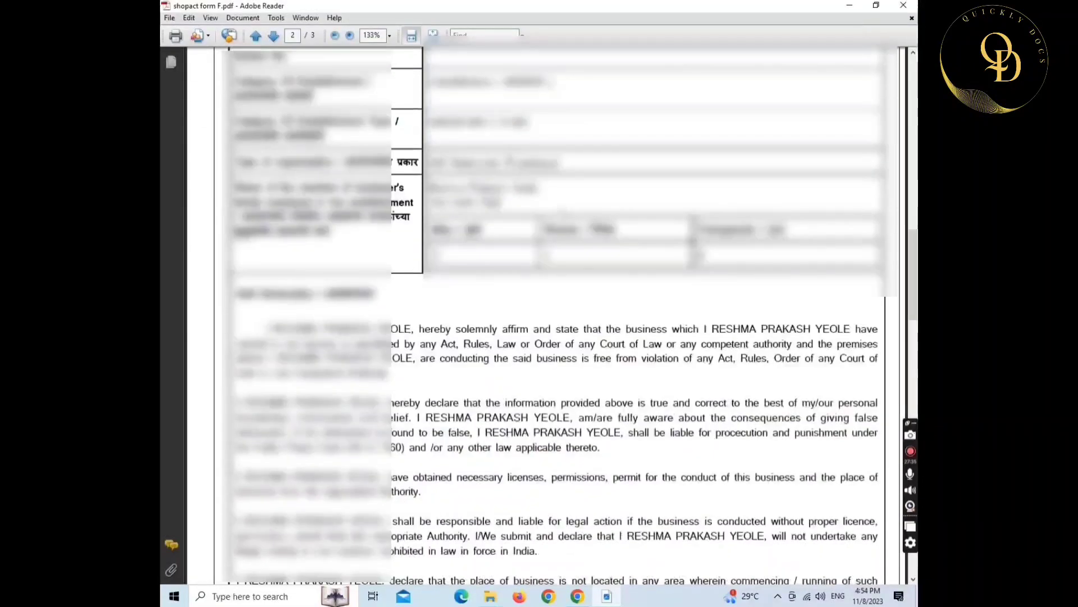
scroll(560, 206, "down", 10)
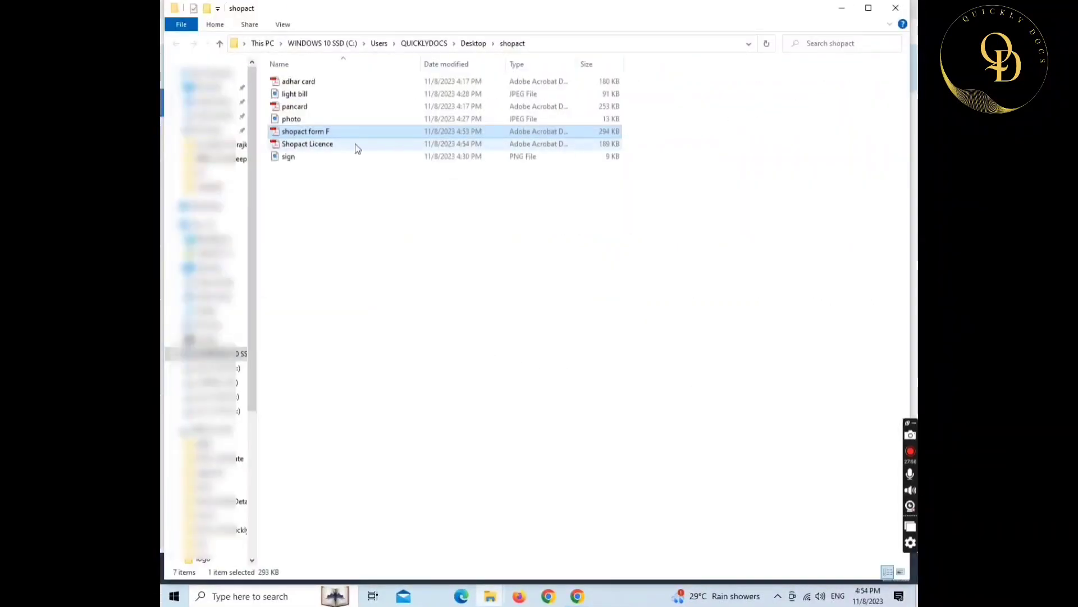
- Open the 'Shopact Licence' intimation receipt PDF and review it to the end
double_click(353, 145)
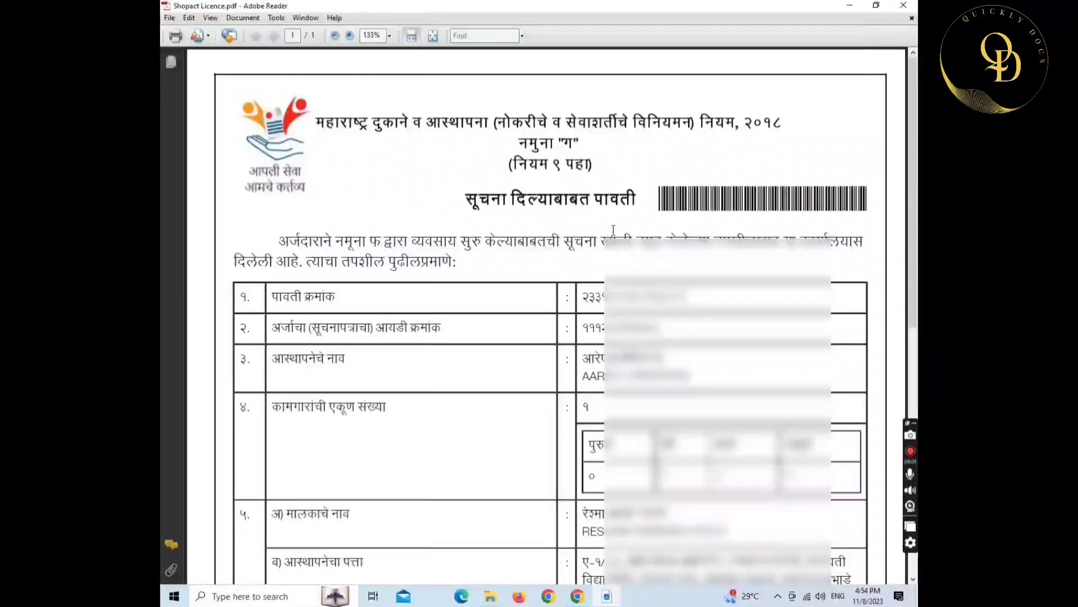
scroll(614, 229, "down", 3)
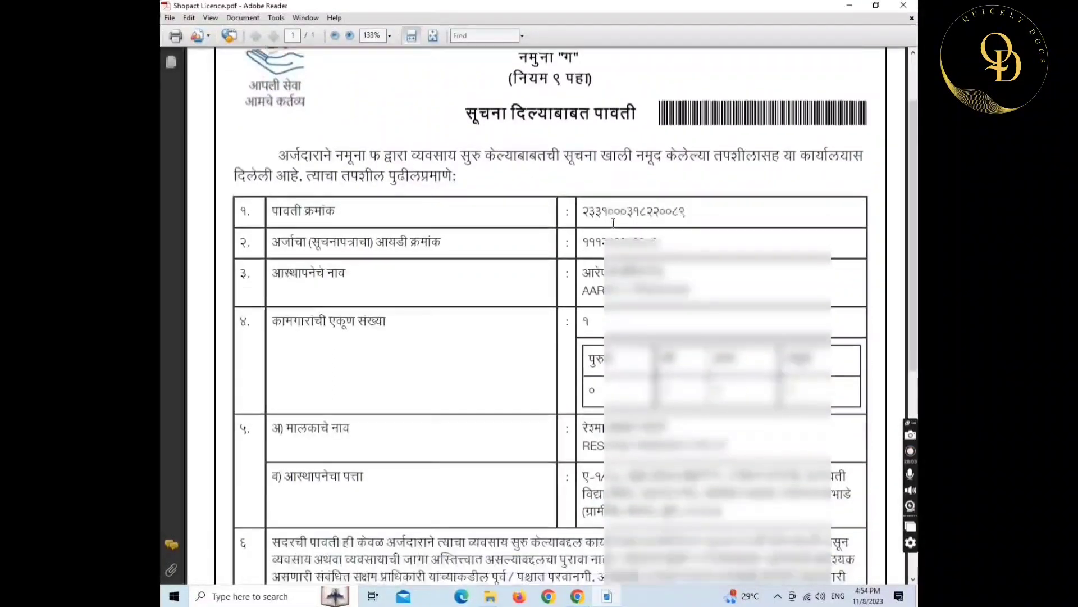
scroll(614, 223, "down", 2)
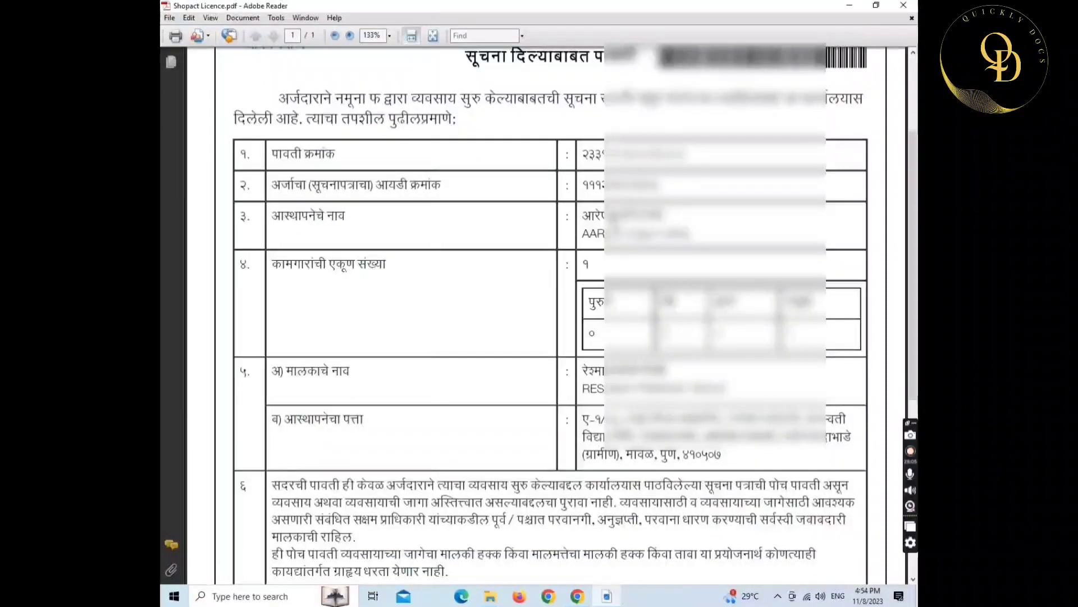
scroll(524, 291, "down", 3)
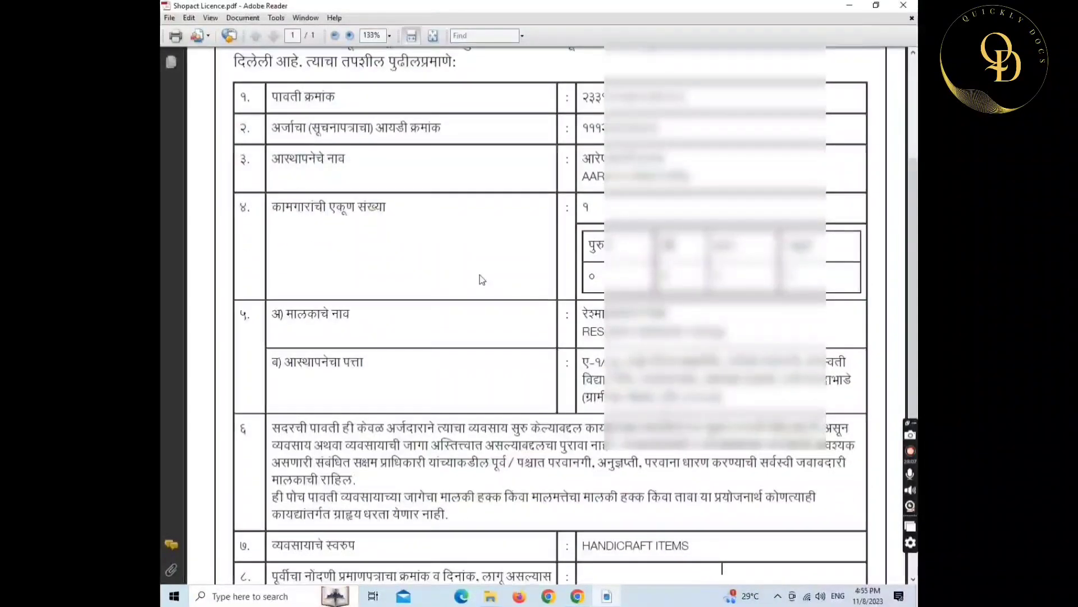
scroll(479, 279, "down", 9)
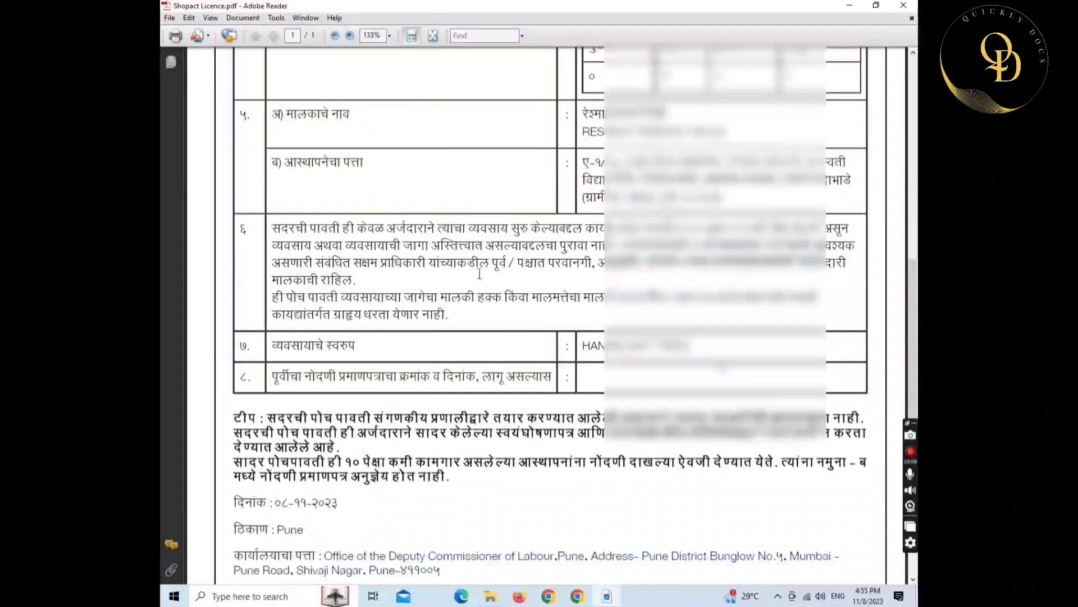